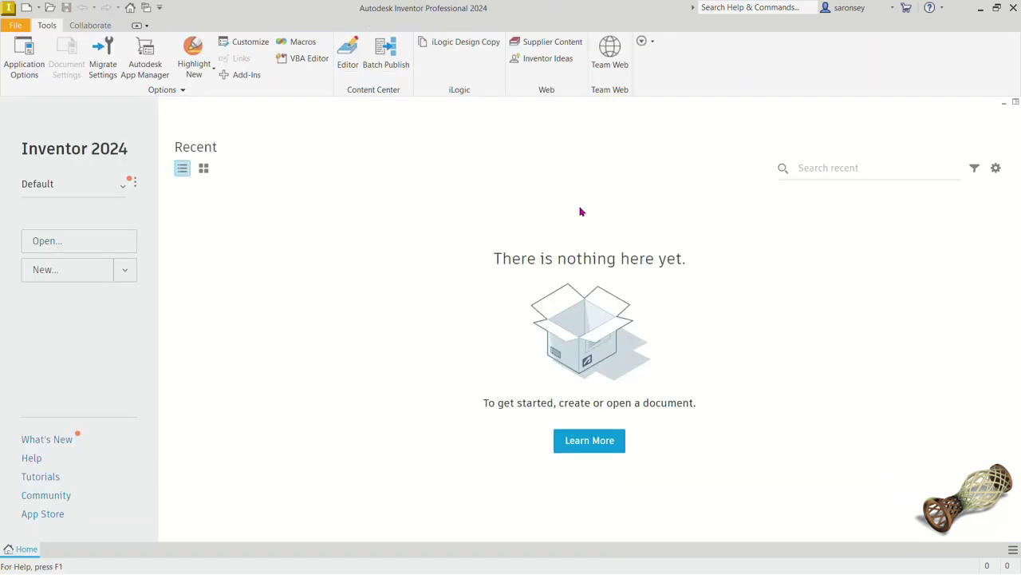
Create a new part from the metric Standard (mm).ipt template.
click(26, 8)
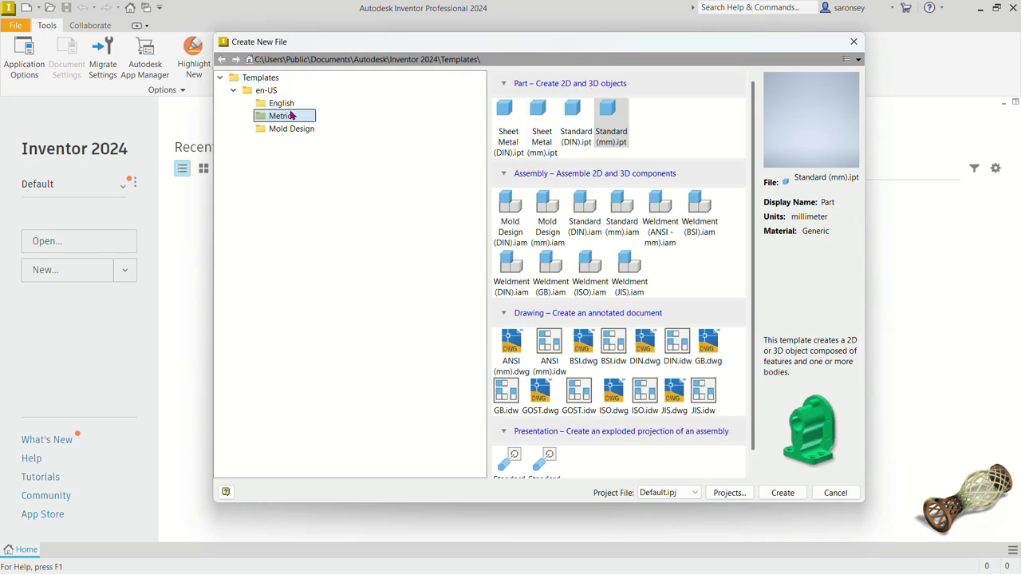
click(617, 127)
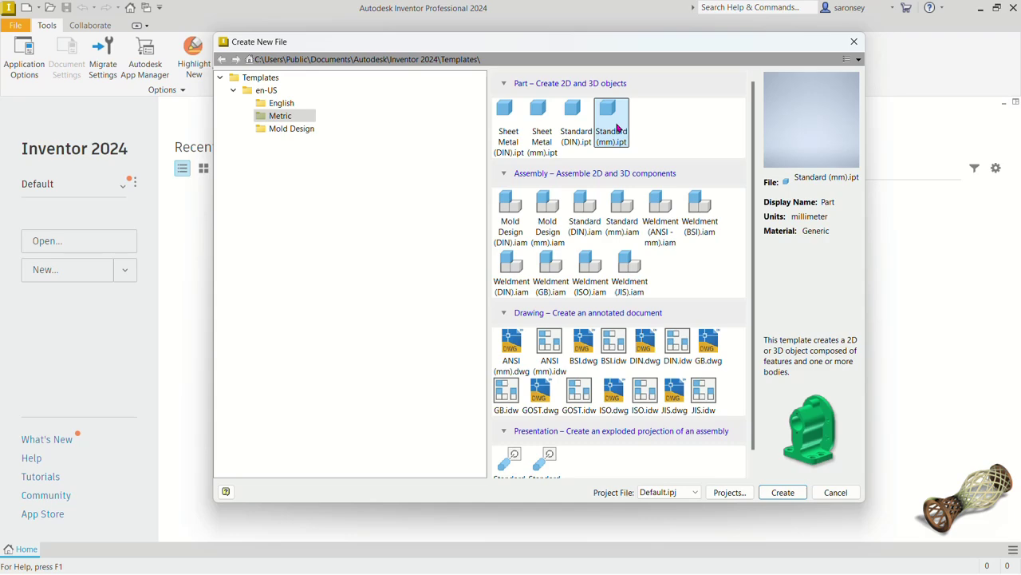
click(782, 491)
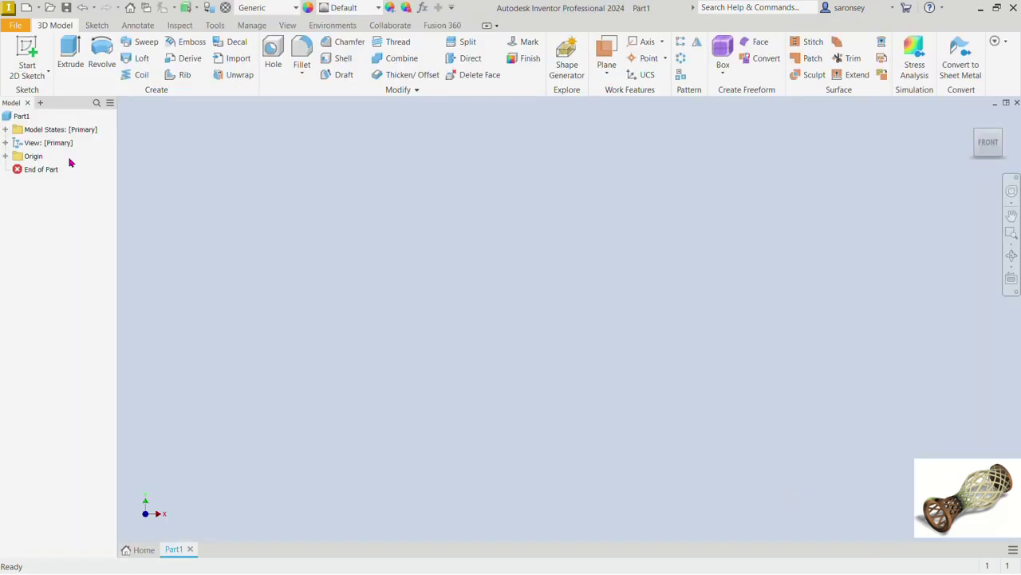
Sketch a 15 mm circle centred on the origin of the front XY plane.
click(28, 43)
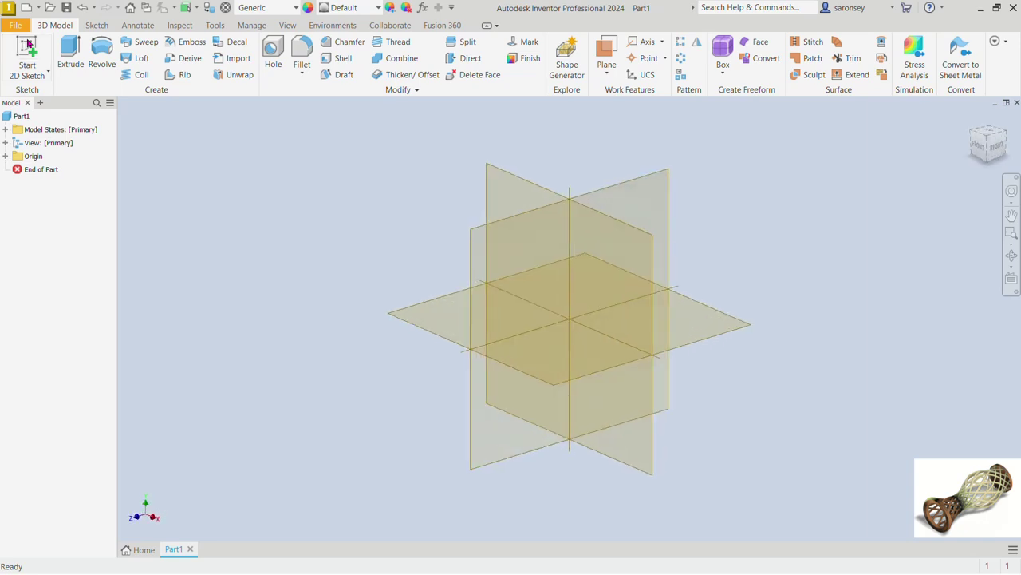
click(524, 179)
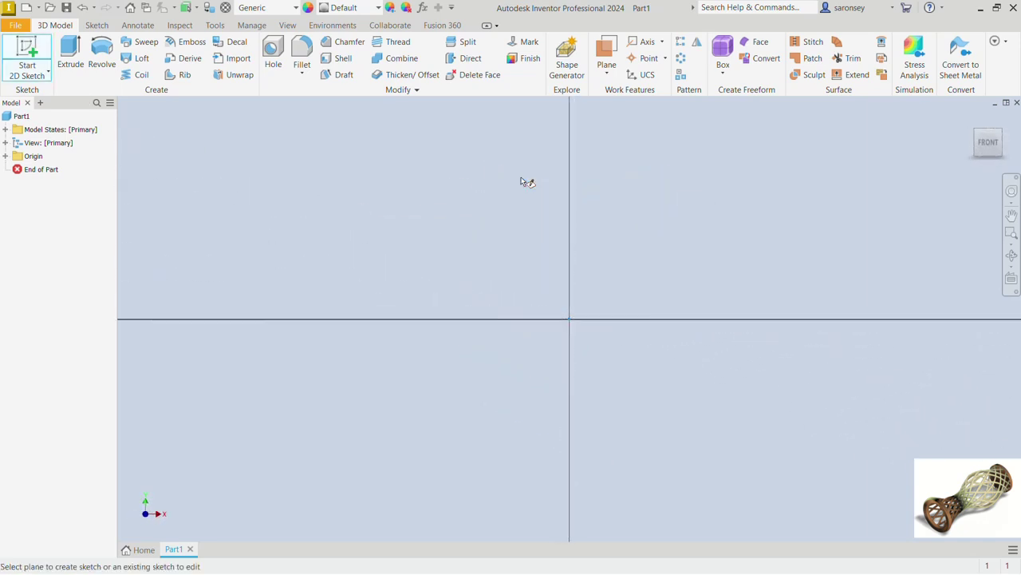
key(c)
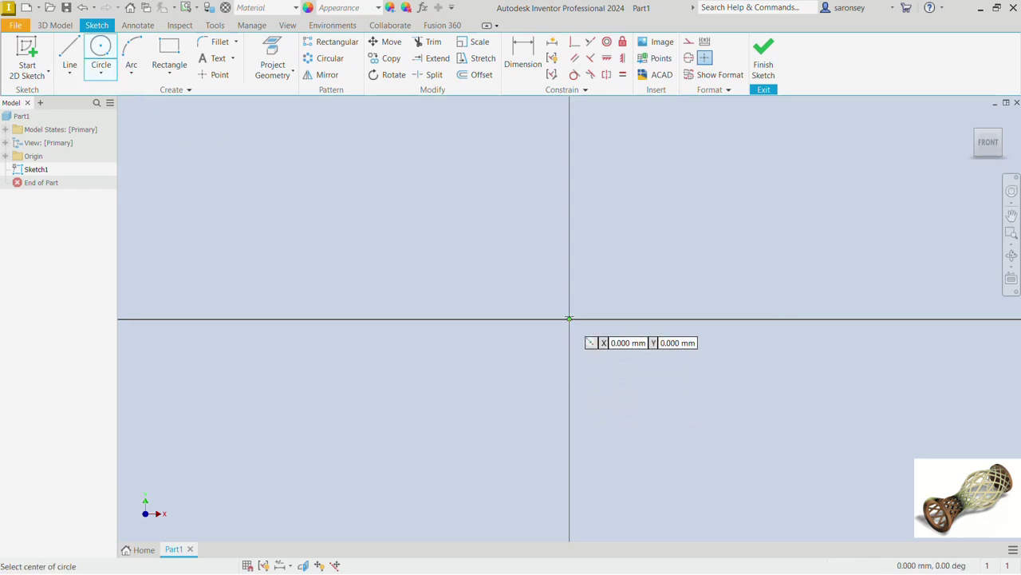
click(569, 318)
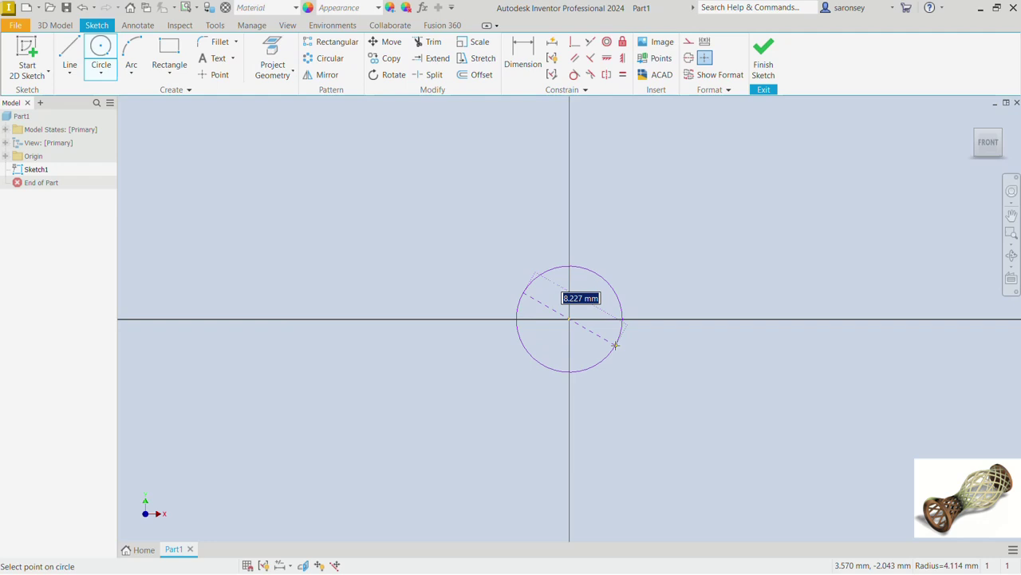
text(15)
key(Return)
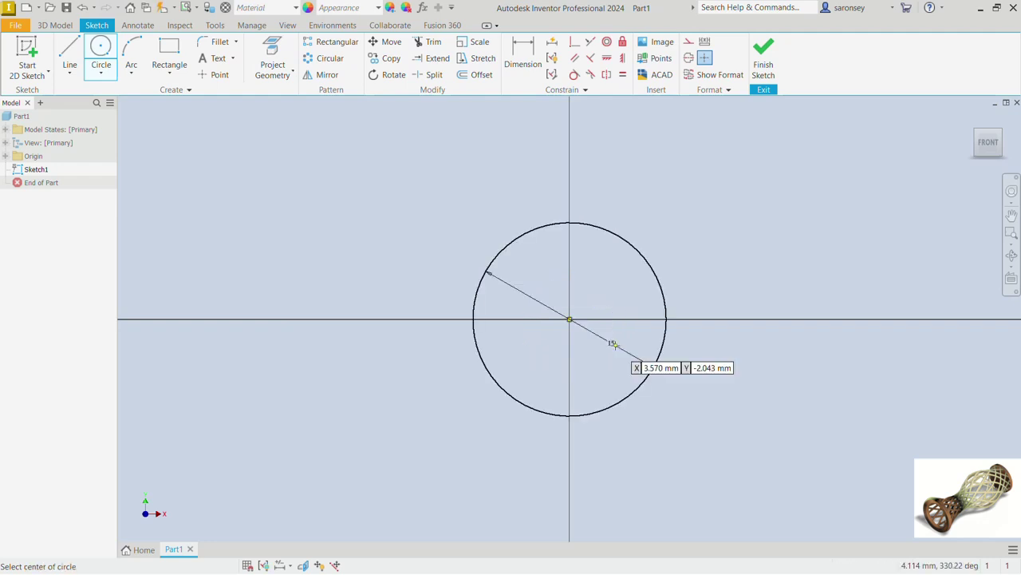
click(764, 57)
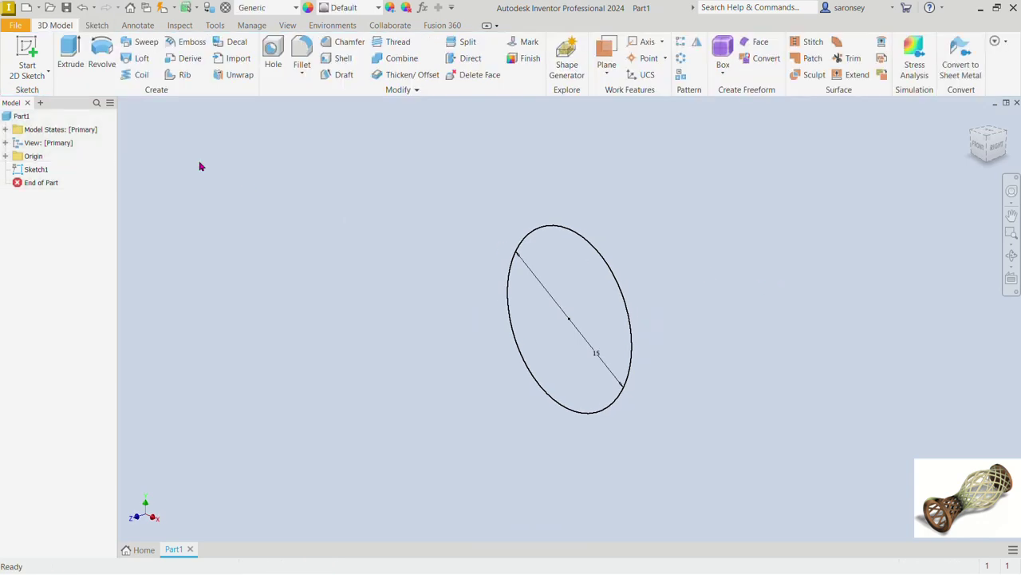
Extrude the circle 1.5 mm into a solid disc.
click(64, 52)
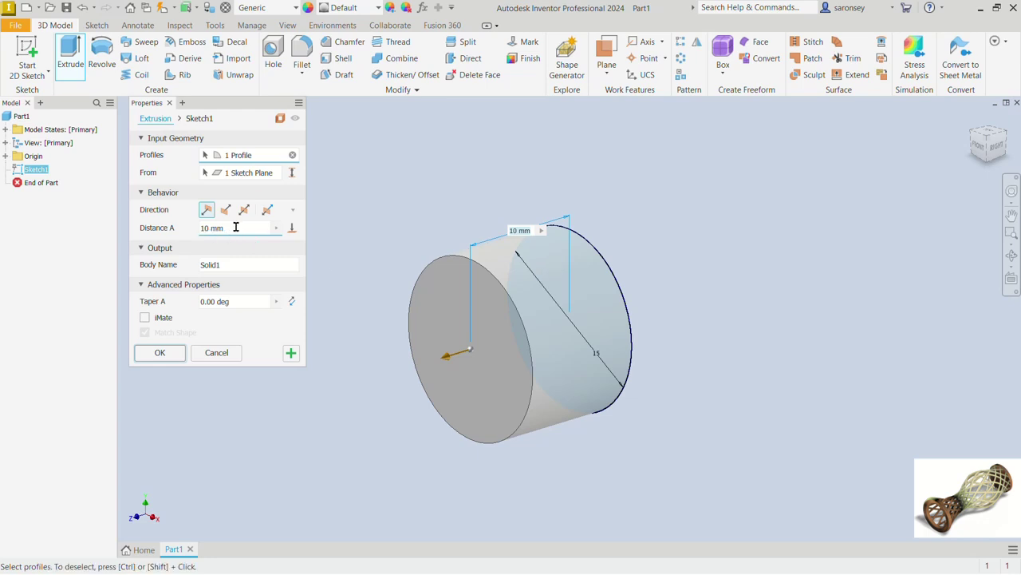
click(204, 227)
text(1)
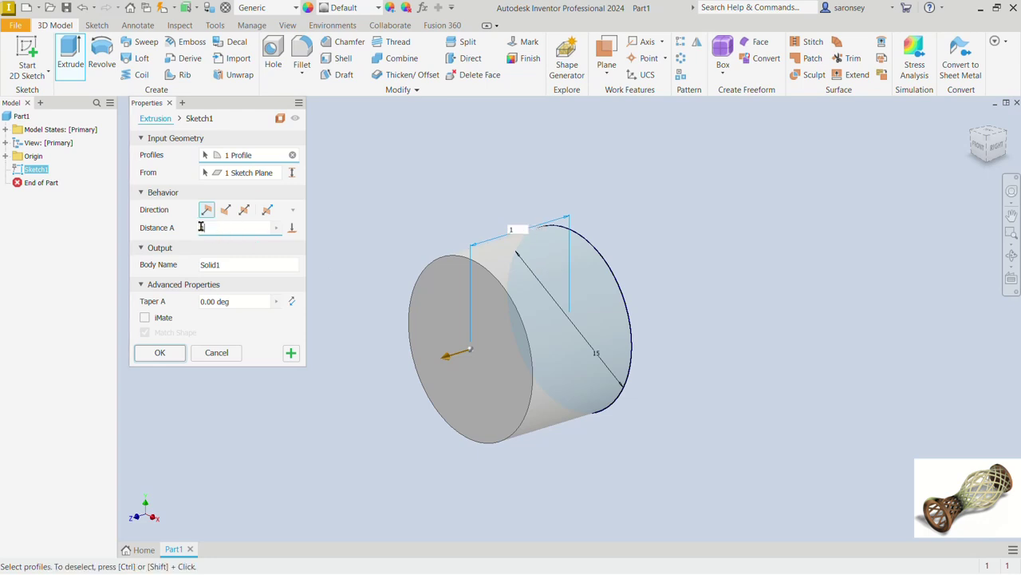
text(.5)
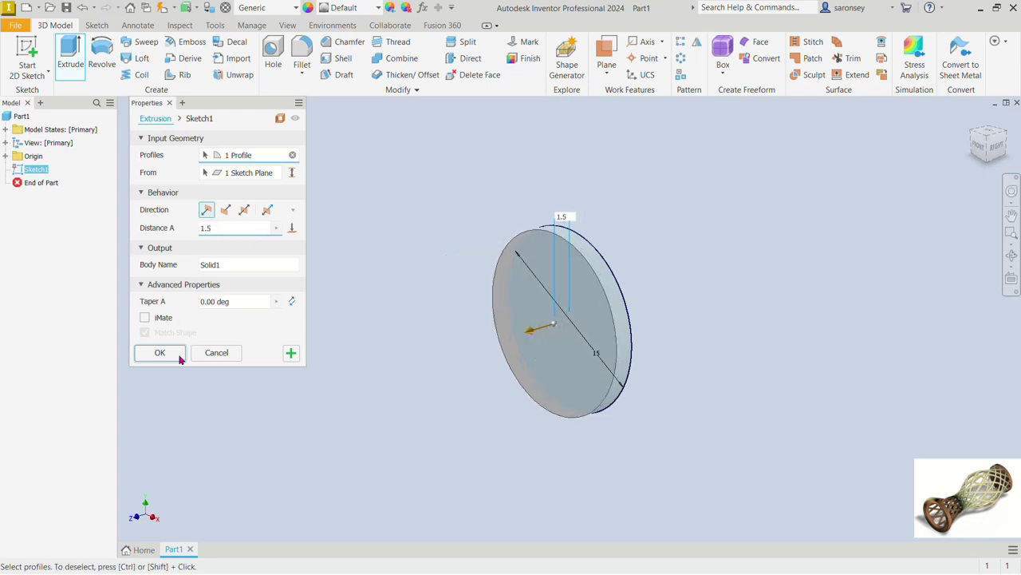
click(180, 355)
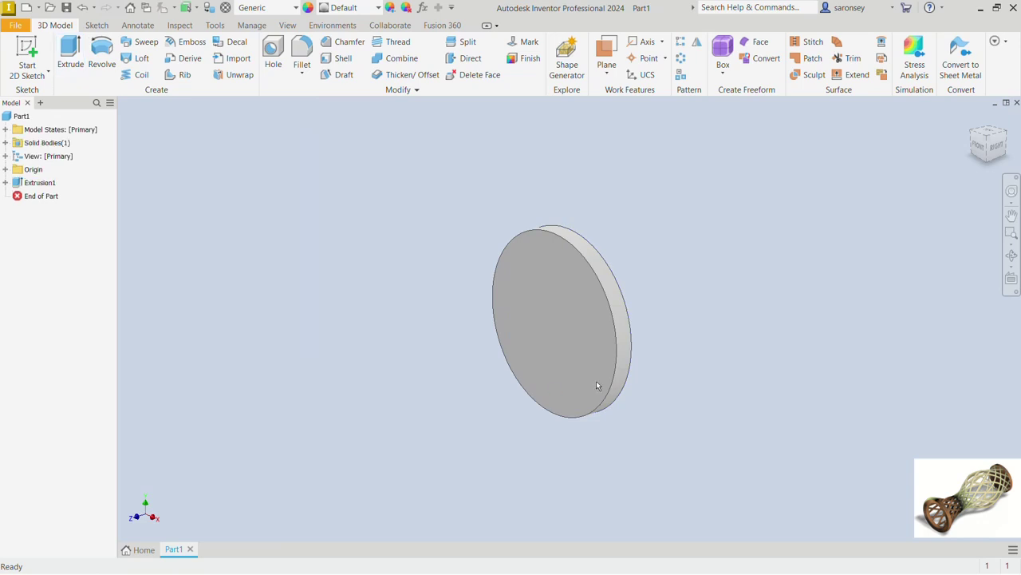
click(598, 301)
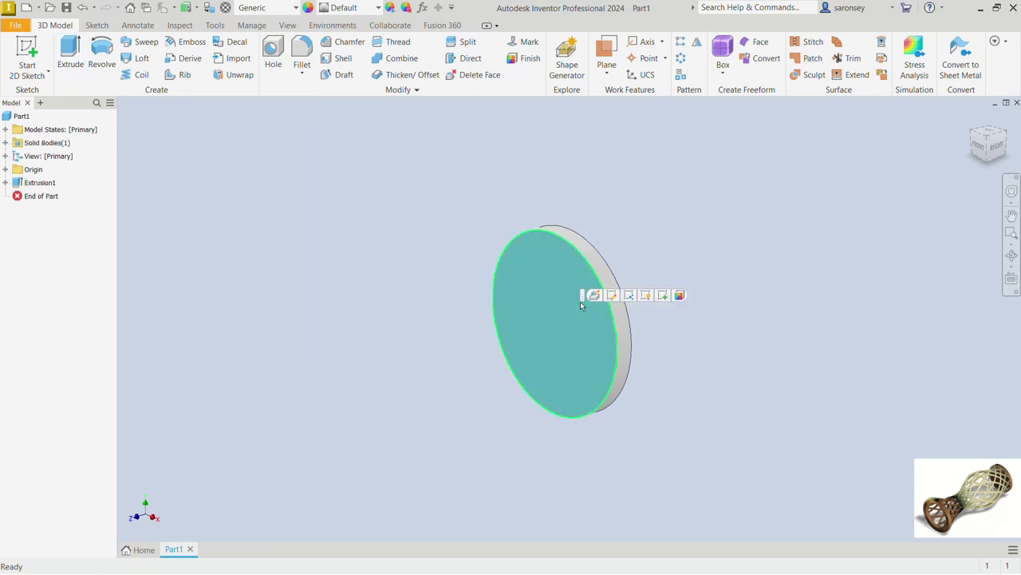
On the disc's front face, sketch a 1 mm circle near the top edge.
click(662, 295)
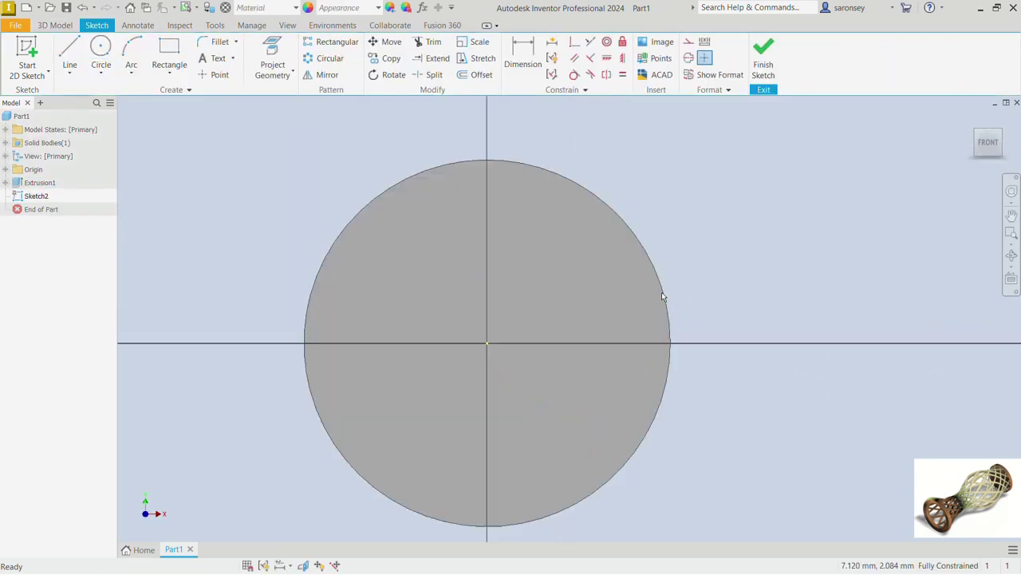
click(104, 51)
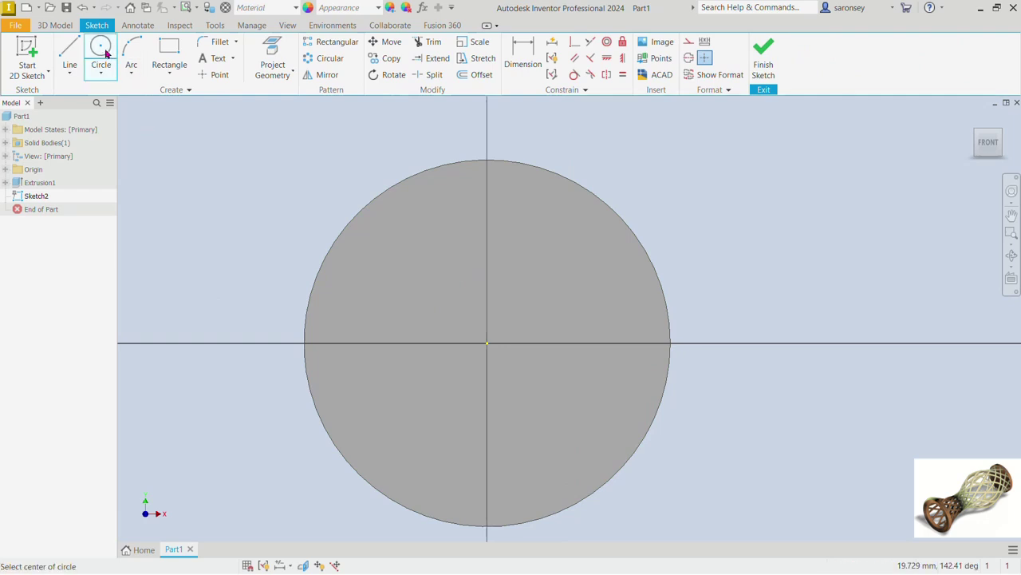
click(484, 183)
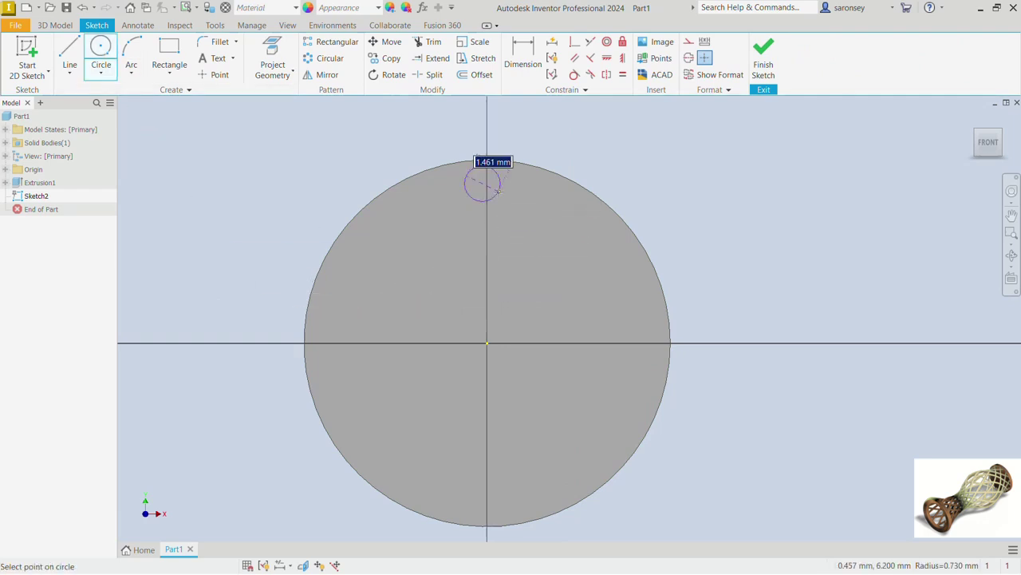
text(1)
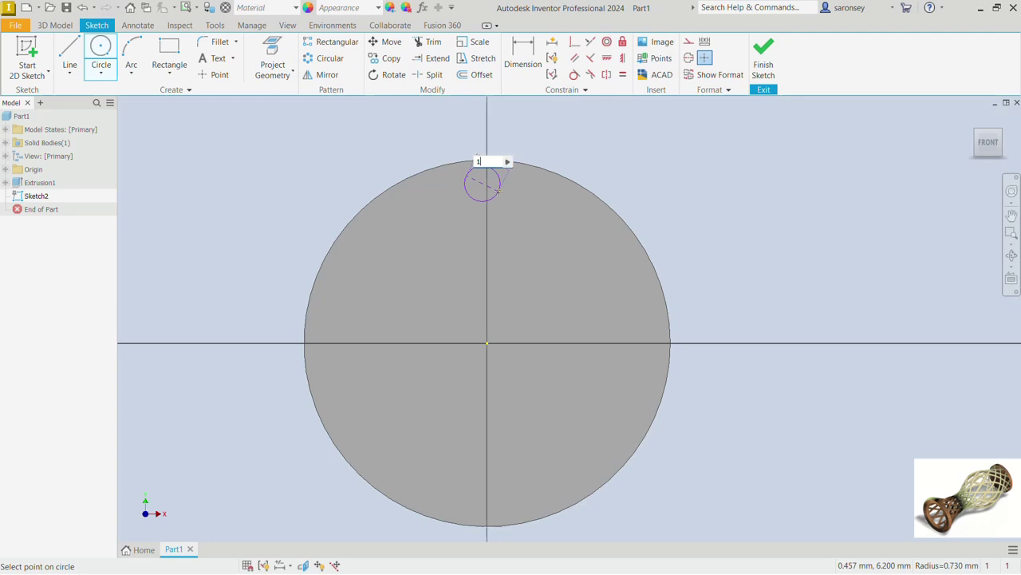
key(Return)
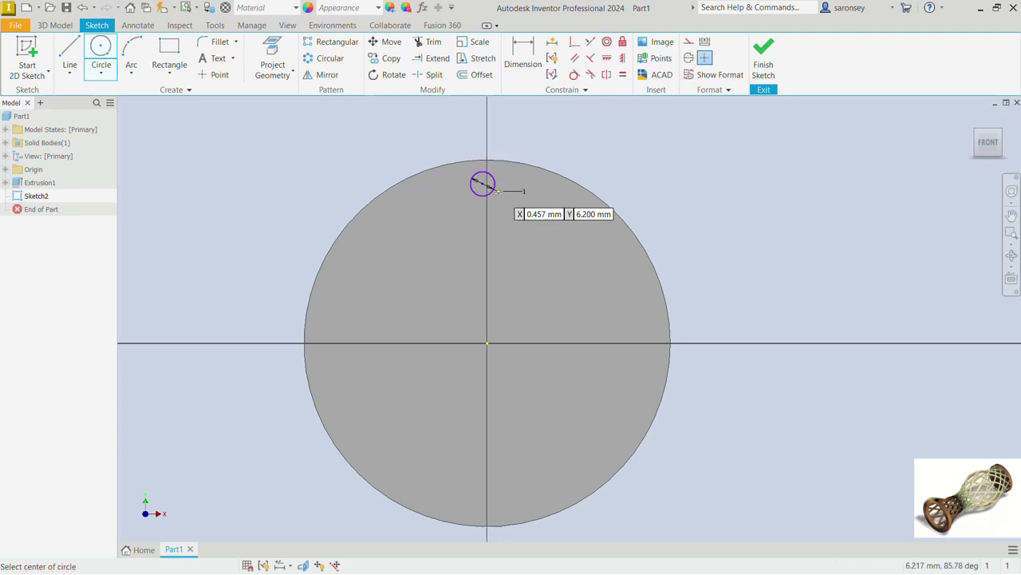
click(520, 54)
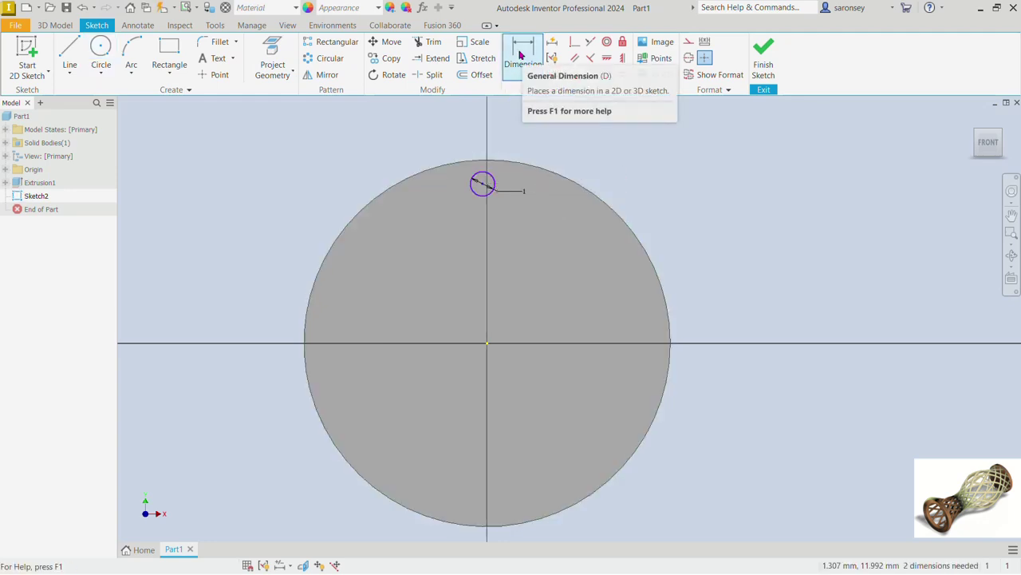
key(Escape)
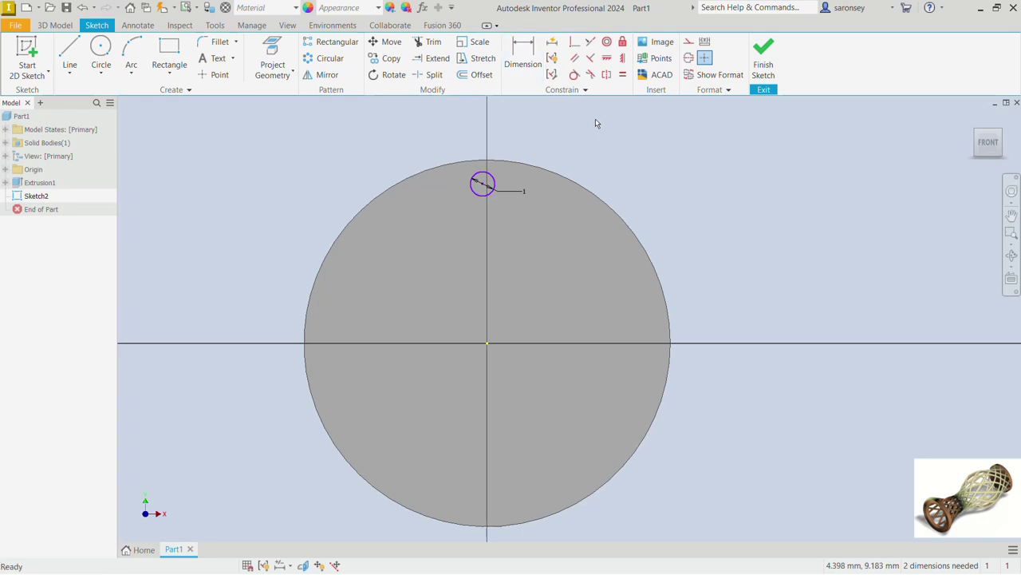
Make the small circle tangent to the rim and vertically above centre; set the rim to construction.
click(574, 75)
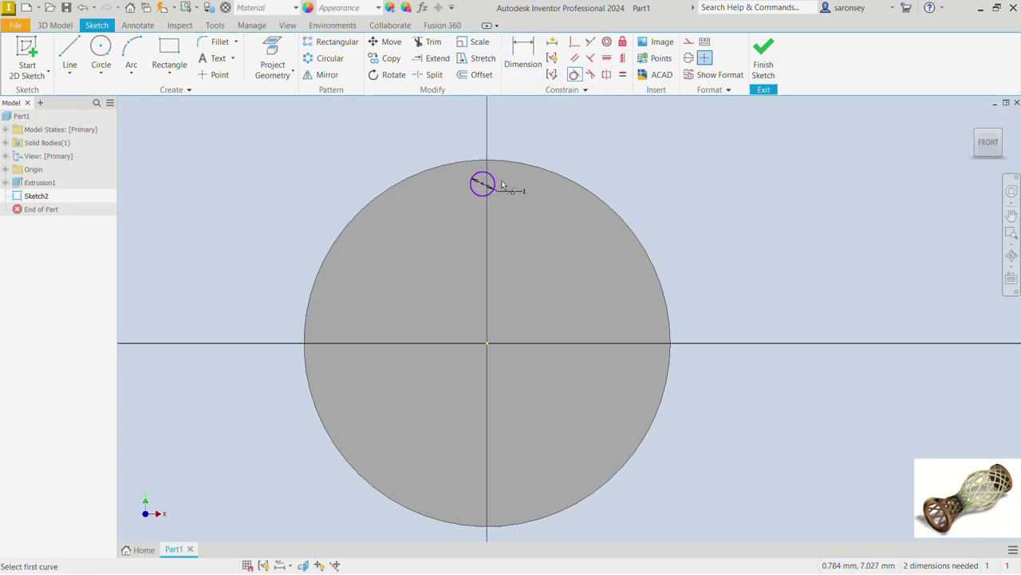
click(496, 181)
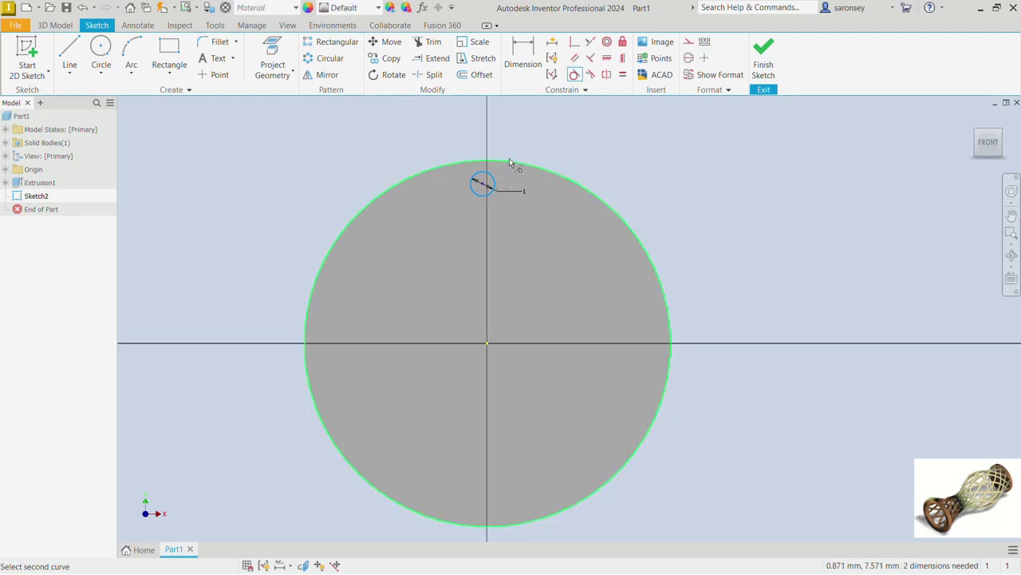
click(510, 160)
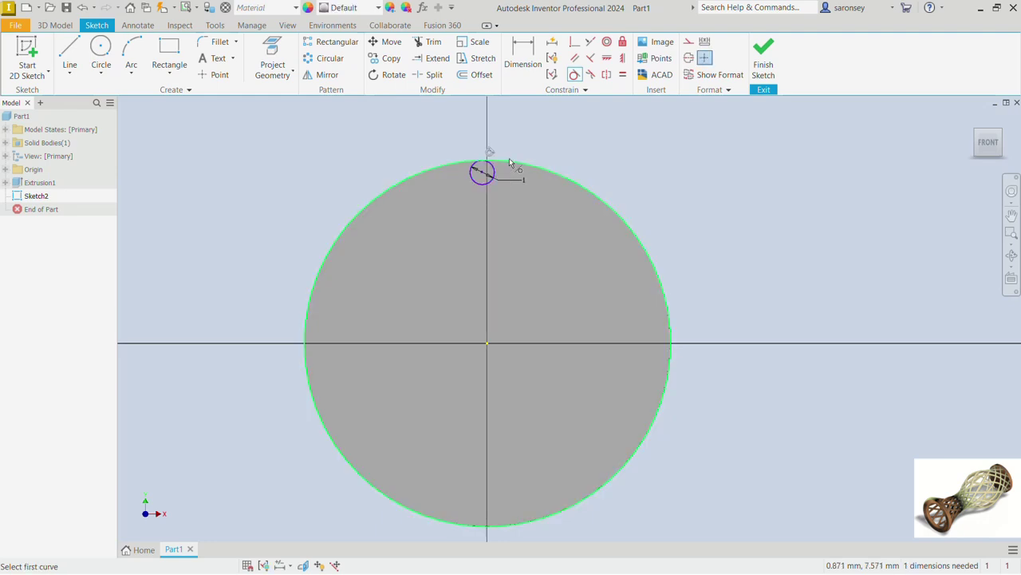
key(Escape)
click(623, 59)
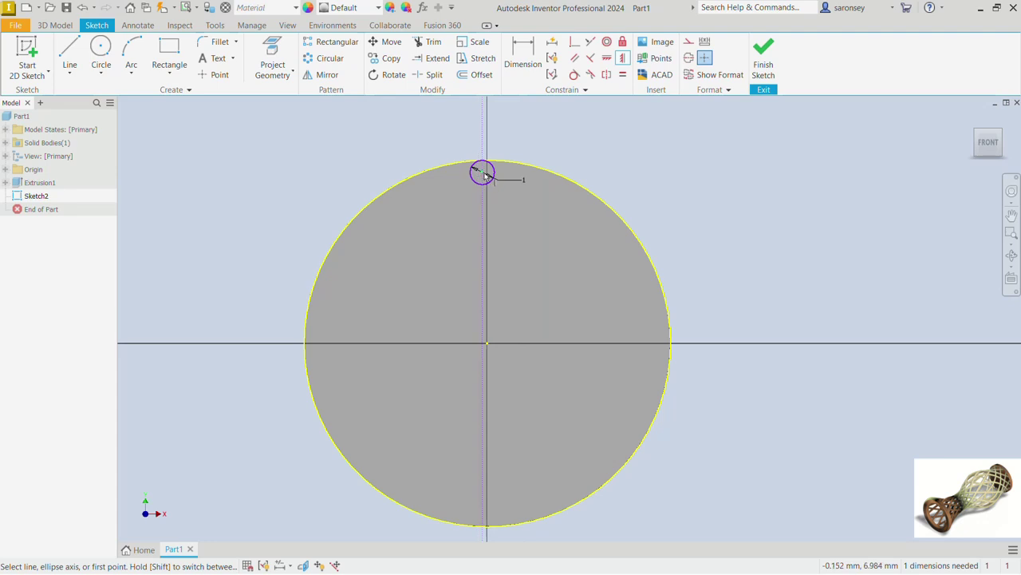
click(482, 173)
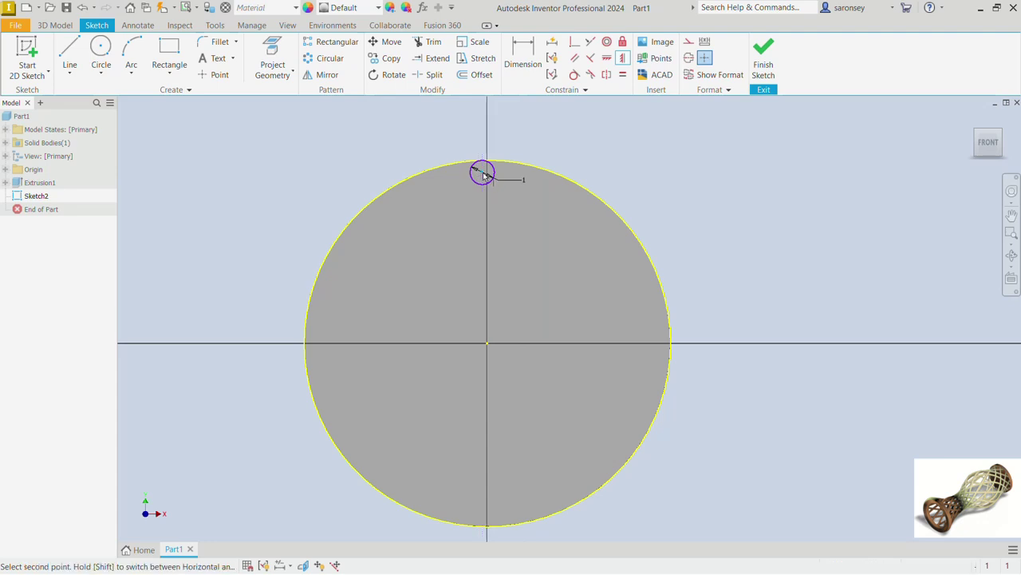
click(487, 345)
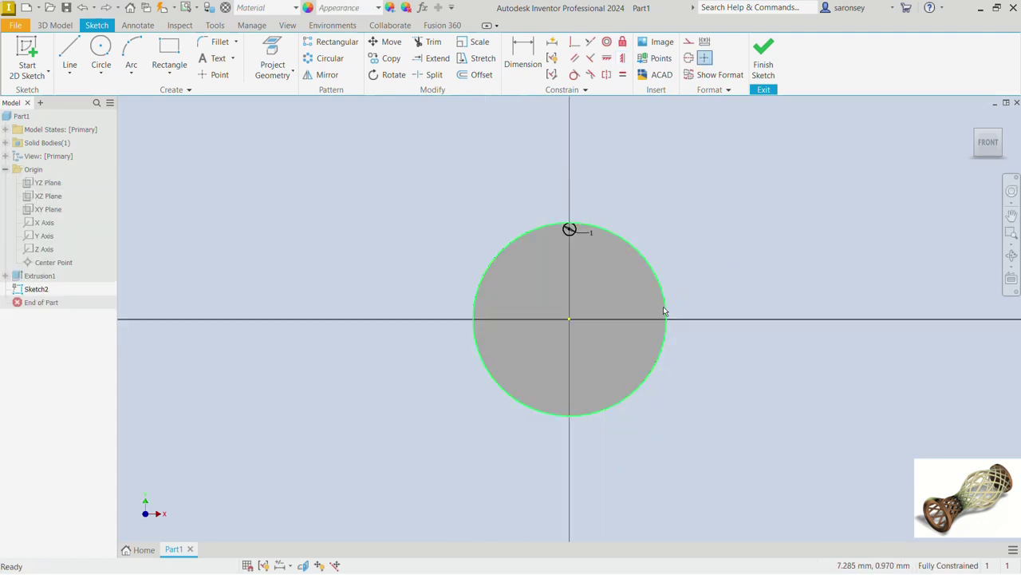
click(664, 311)
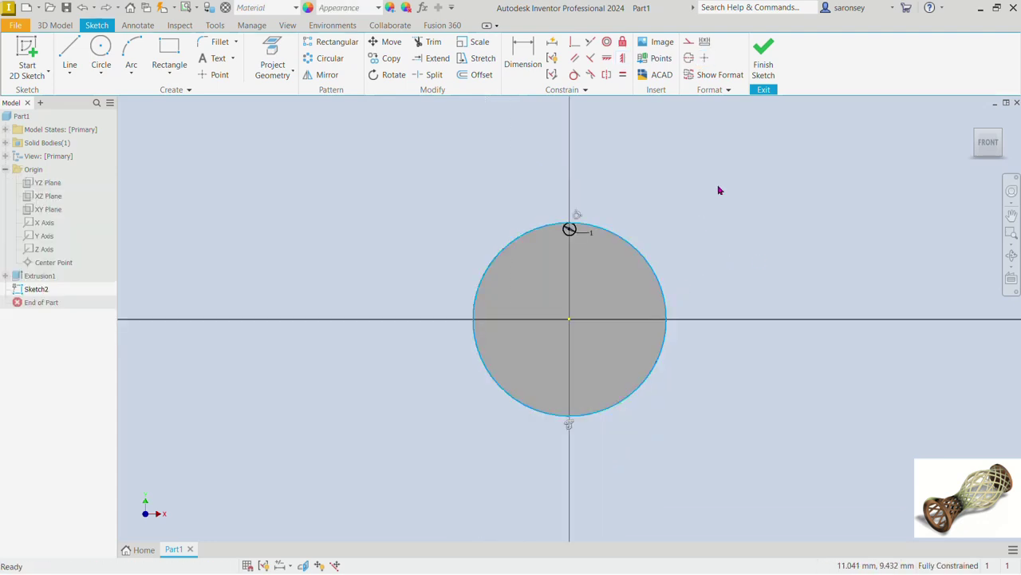
click(688, 43)
Create Work Plane1 offset 15 mm from the XY plane and start a sketch on it.
click(764, 57)
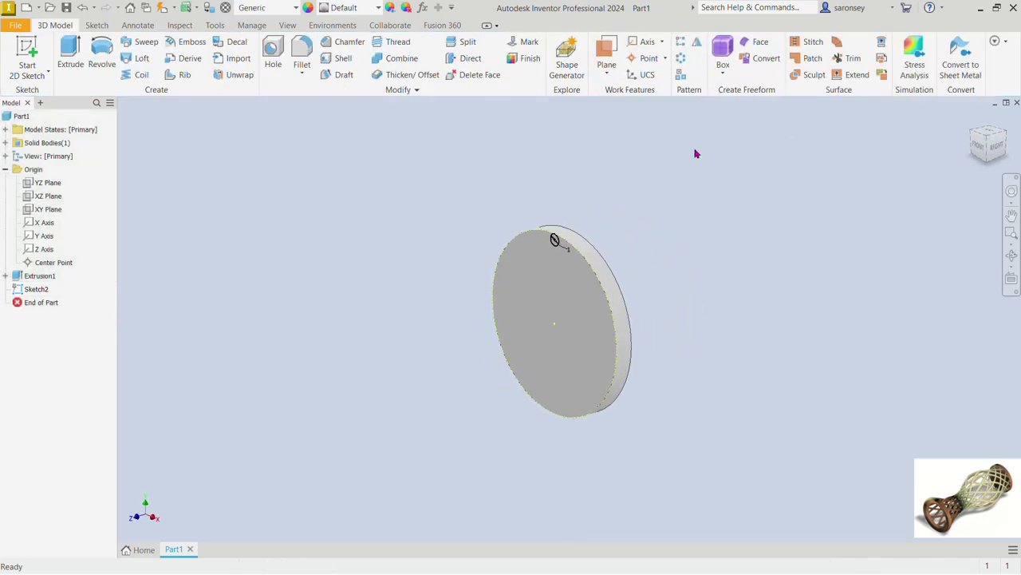
click(611, 72)
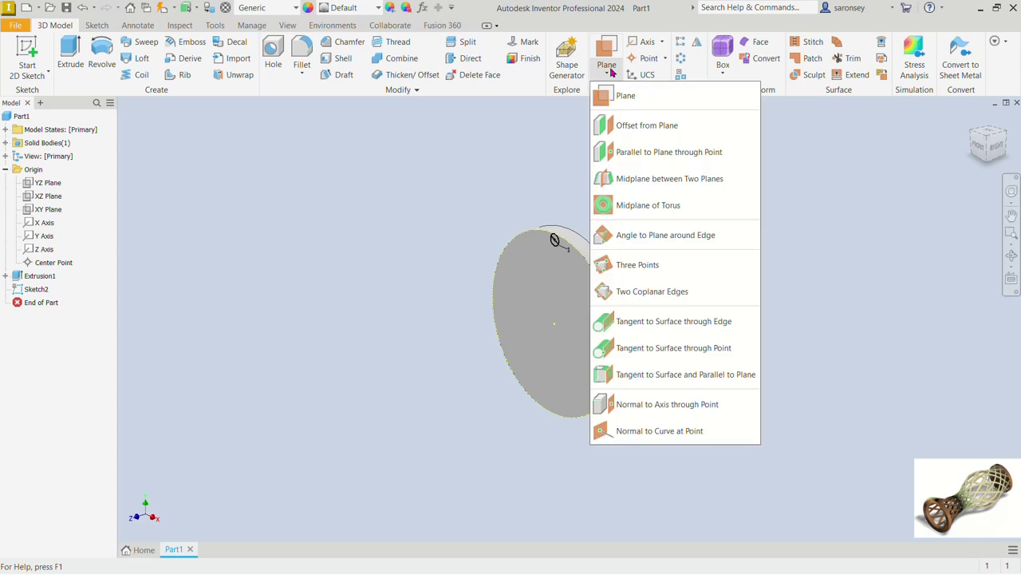
click(645, 126)
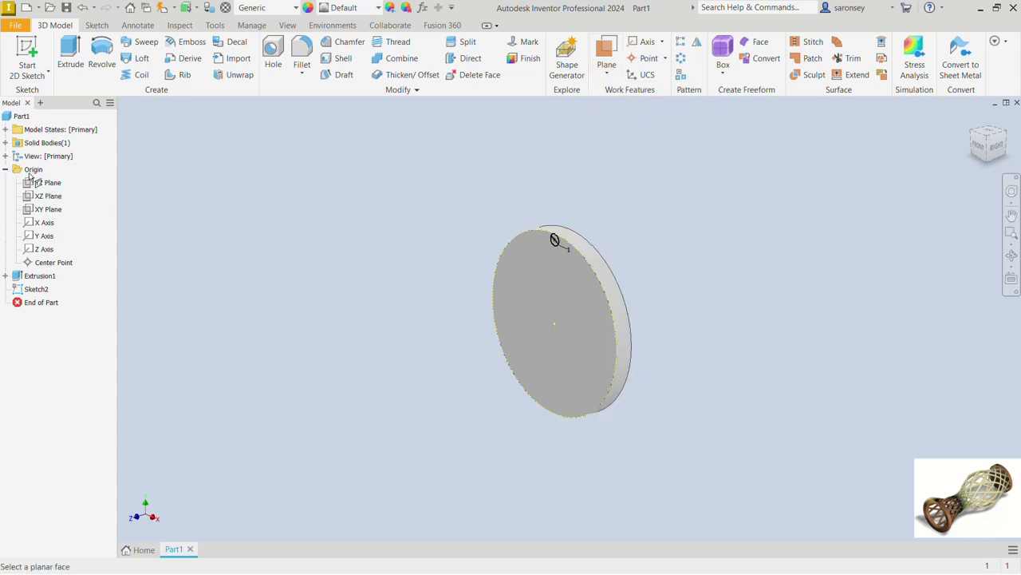
click(49, 210)
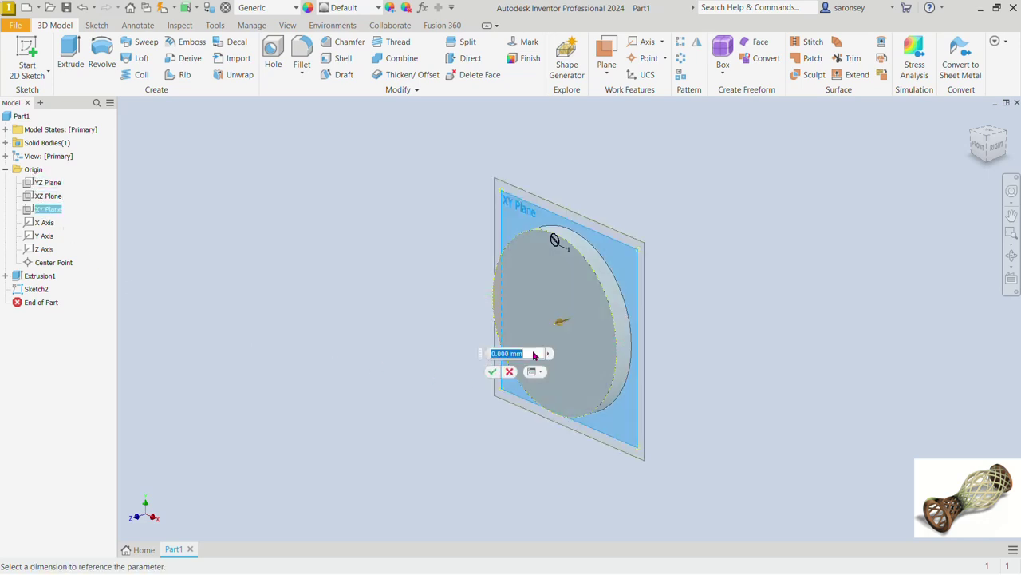
text(1)
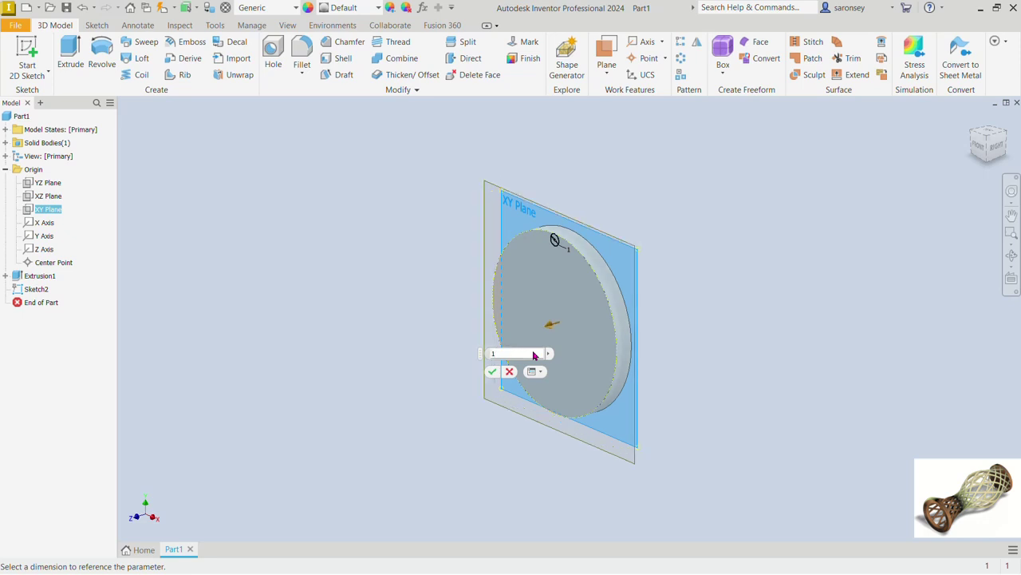
text(5)
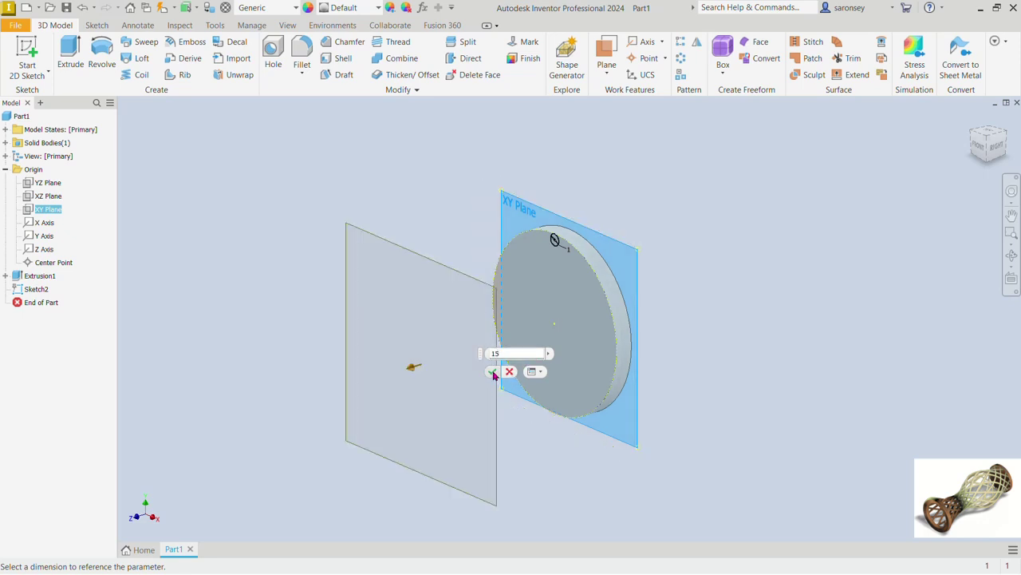
click(492, 373)
click(486, 350)
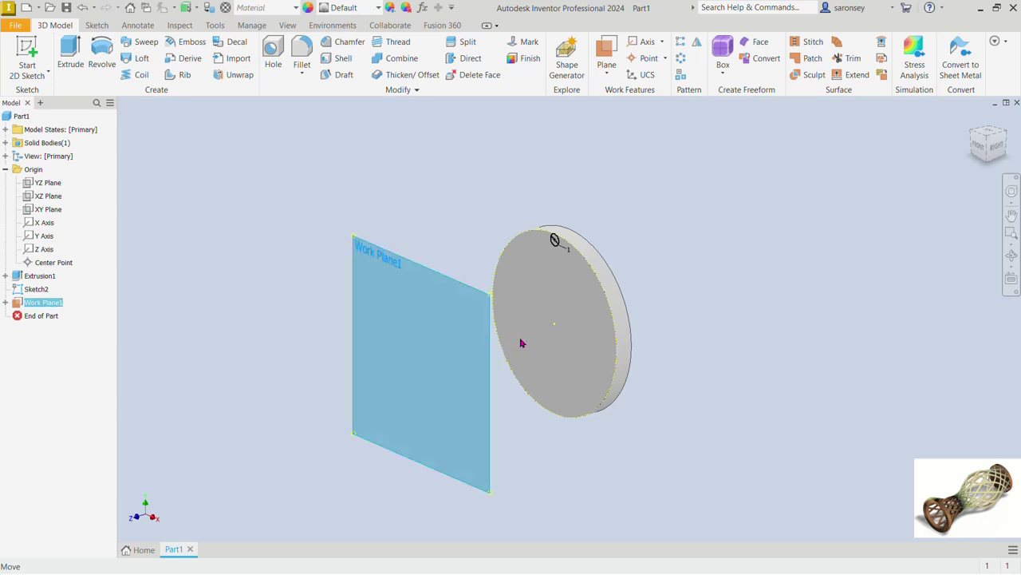
key(Page_Up)
Project the disc's circular edge into Sketch3 and draw a small circle beside it.
key(s)
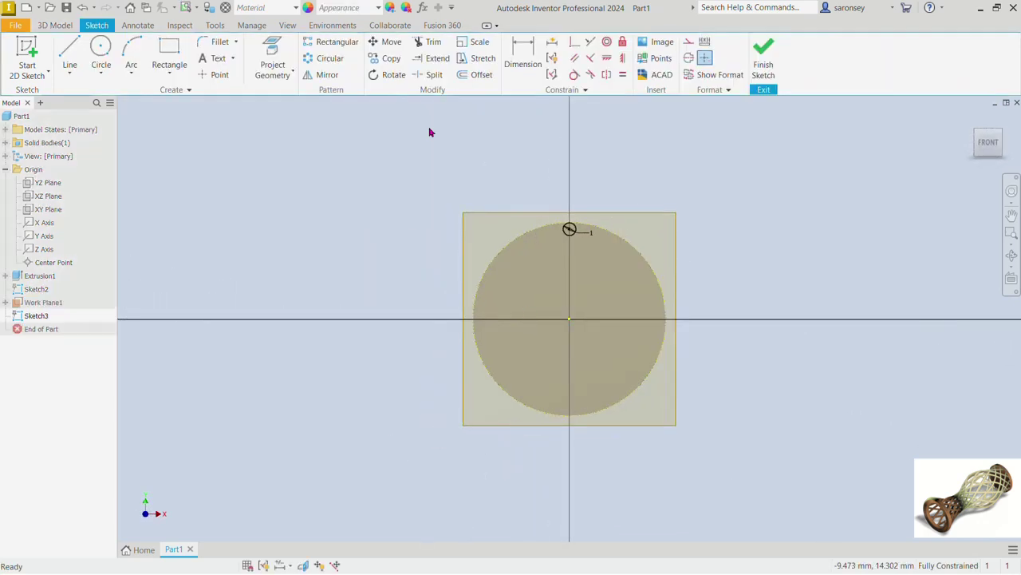
click(273, 52)
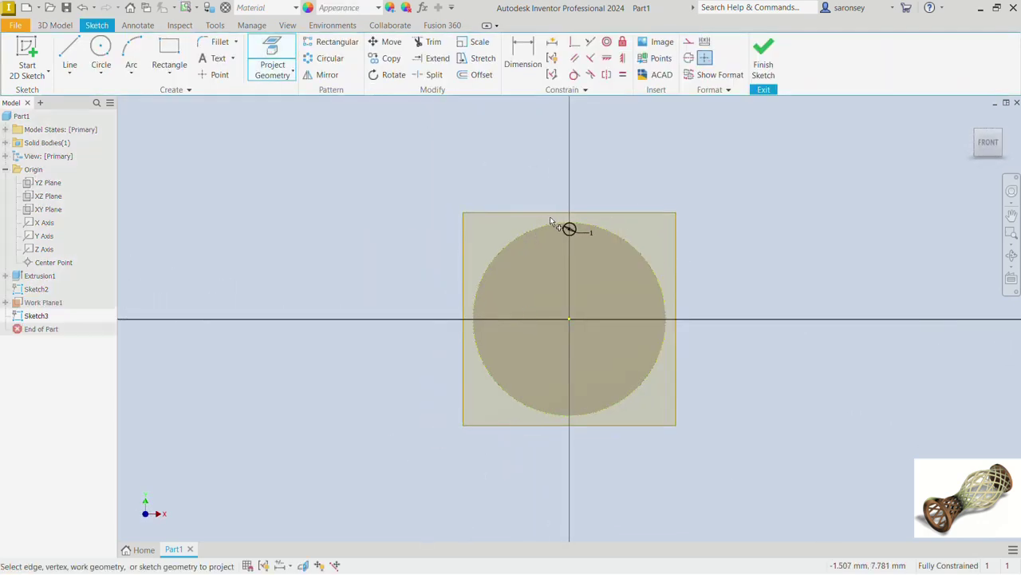
click(551, 229)
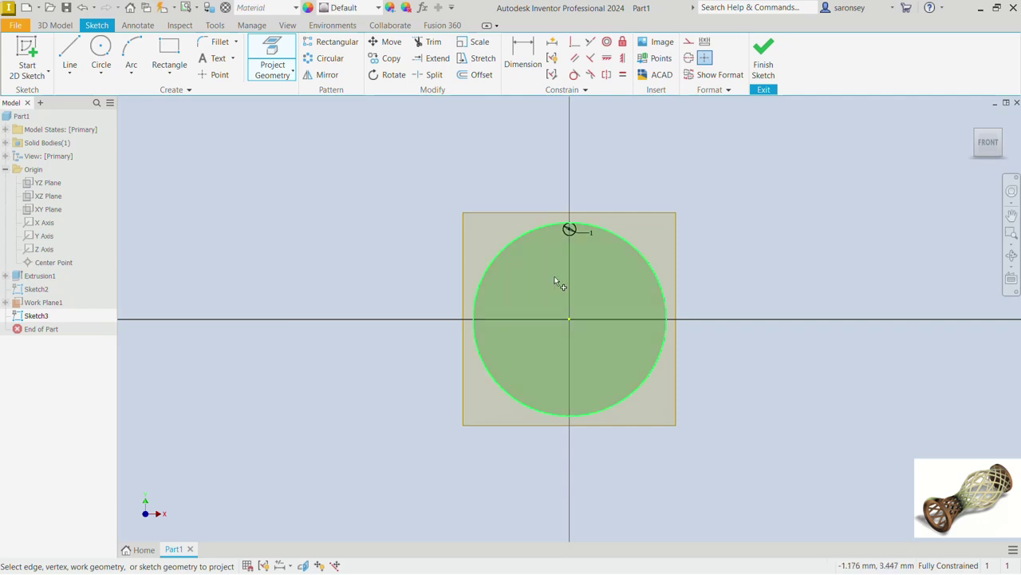
click(107, 50)
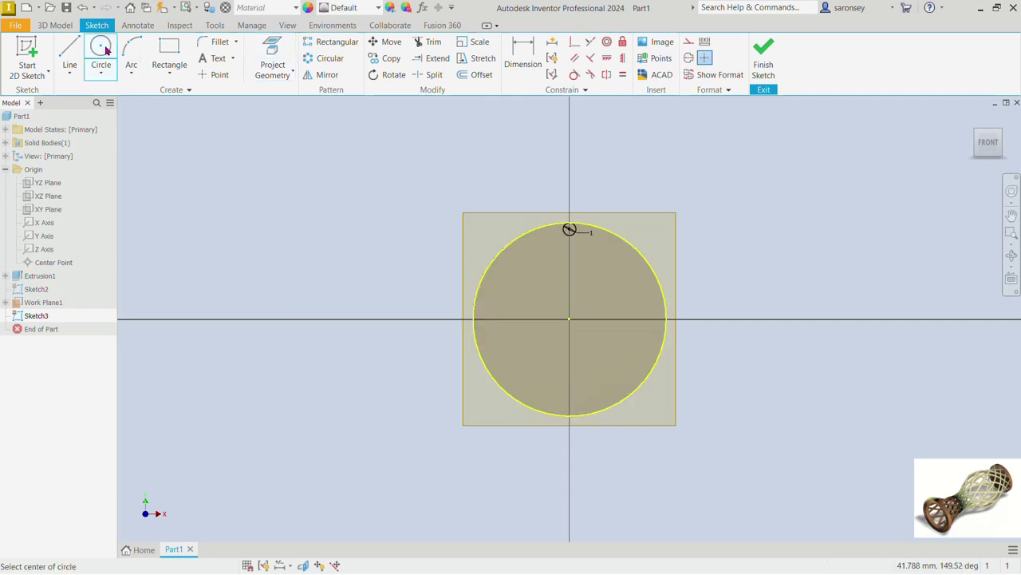
click(701, 314)
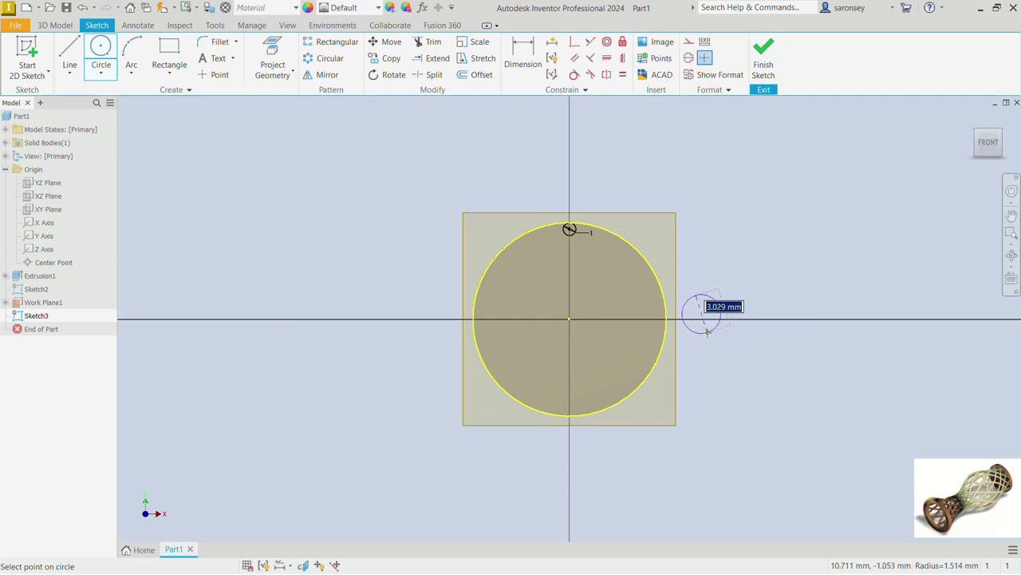
click(706, 319)
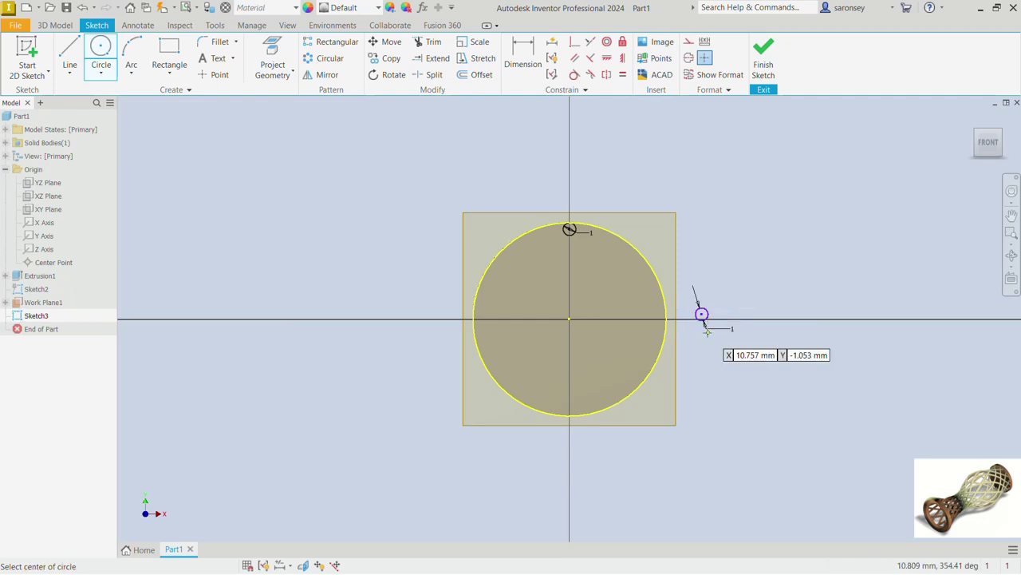
Dimension the small circle against the large circle with a value of 1.
click(523, 57)
click(668, 316)
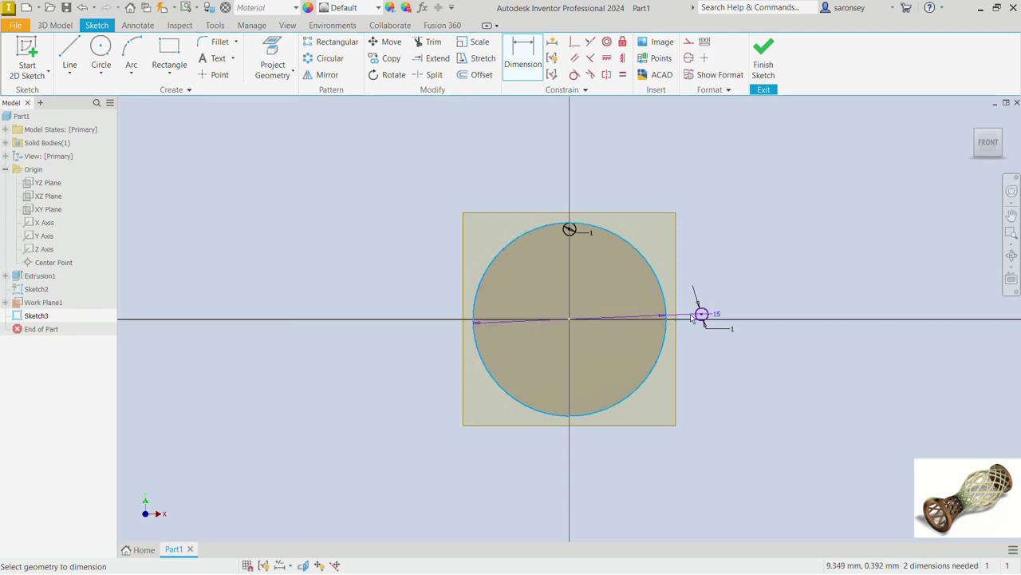
click(699, 314)
click(696, 240)
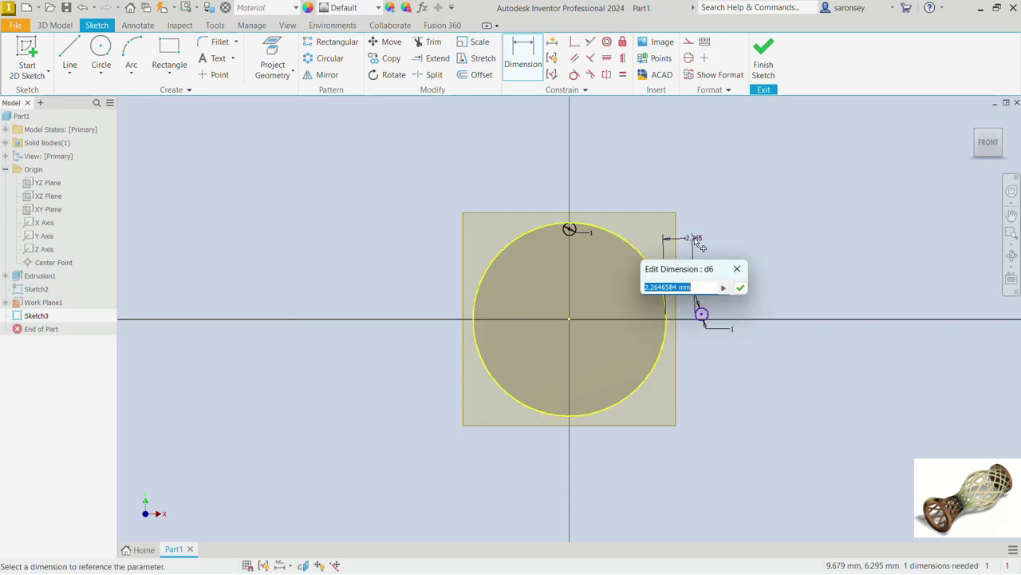
text(1)
key(Return)
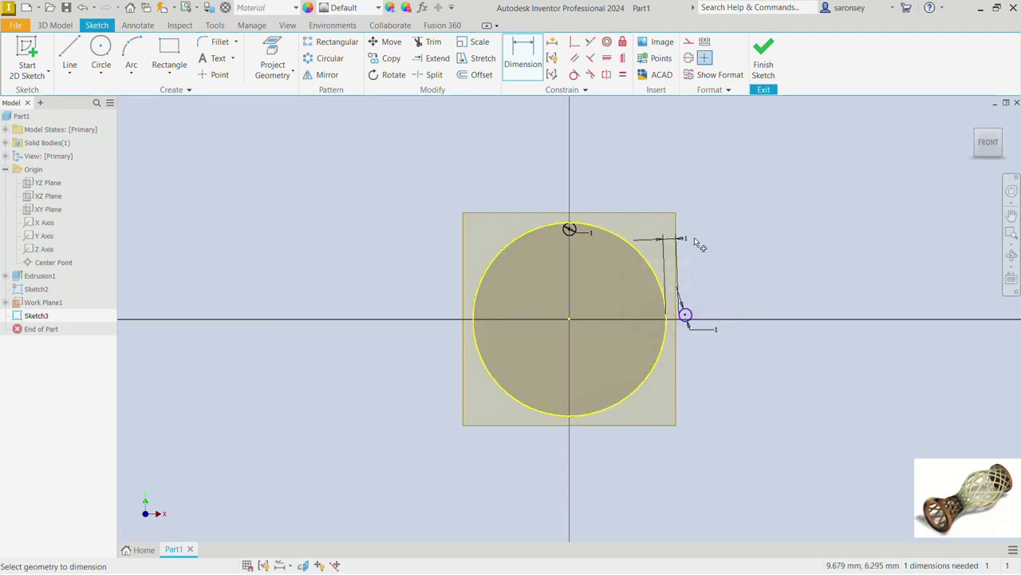
Level the small circle horizontally with the disc centre and set the projected circle to construction.
click(607, 58)
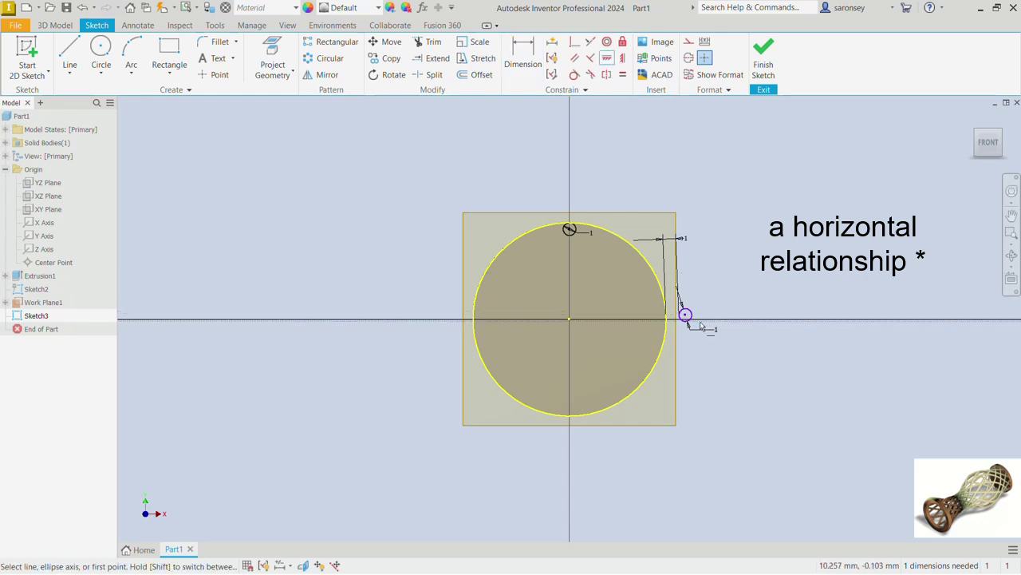
click(684, 317)
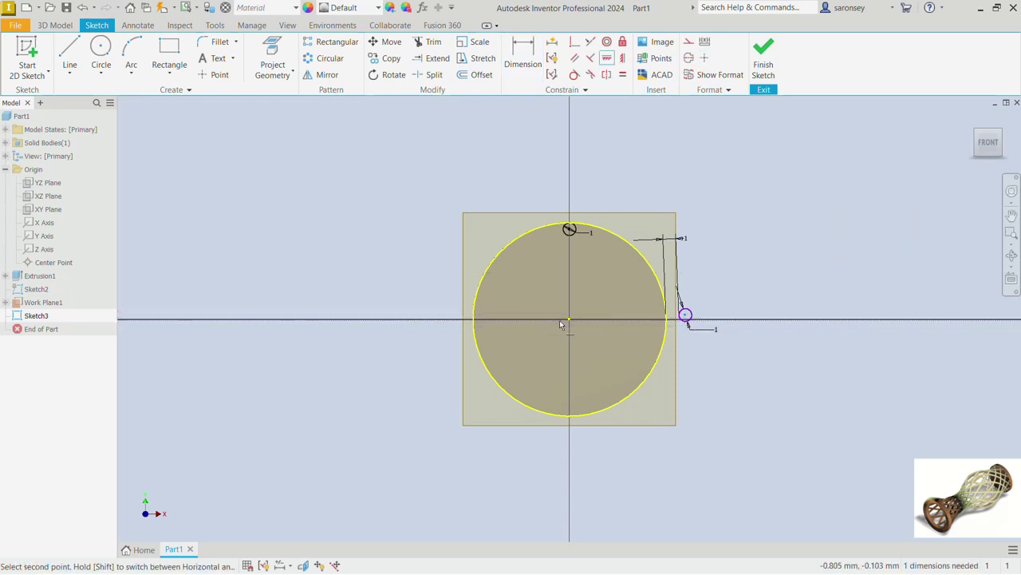
click(572, 318)
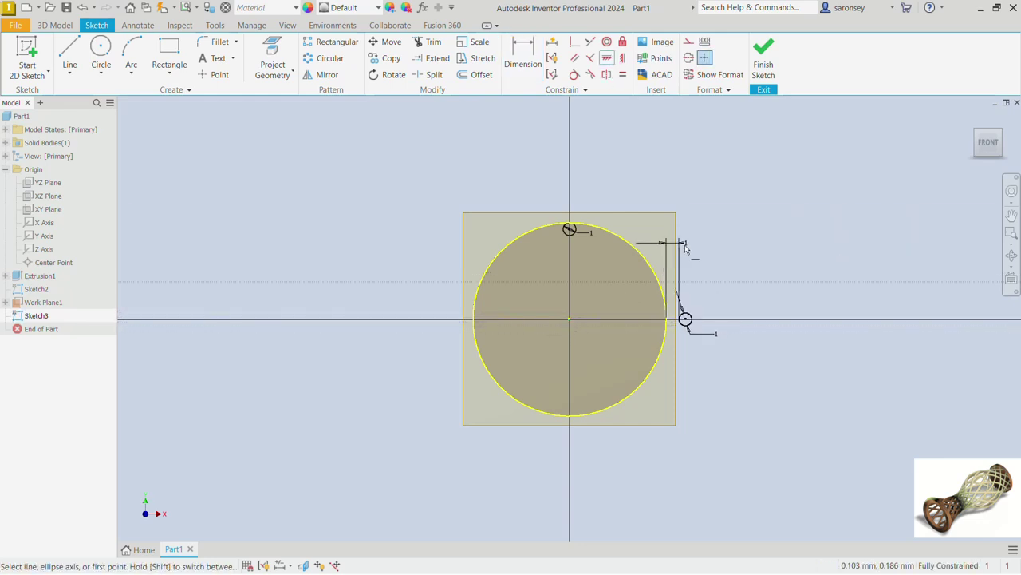
right_click(715, 175)
click(750, 176)
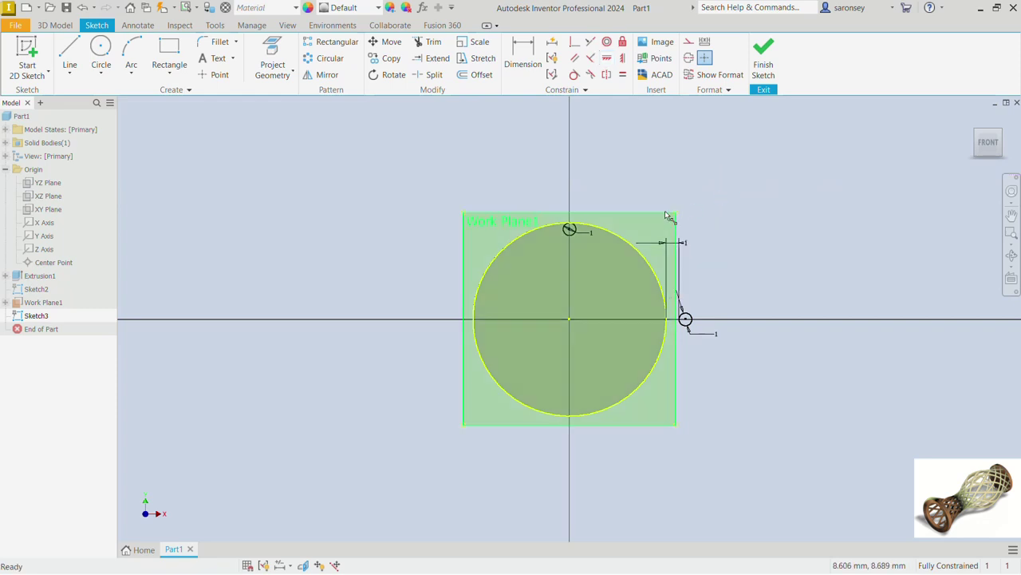
click(622, 232)
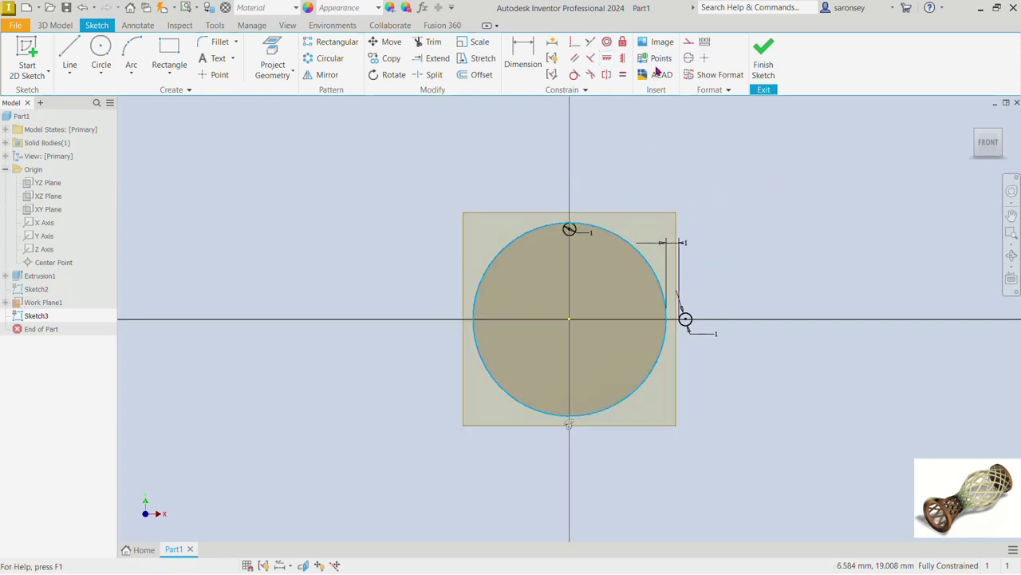
click(688, 45)
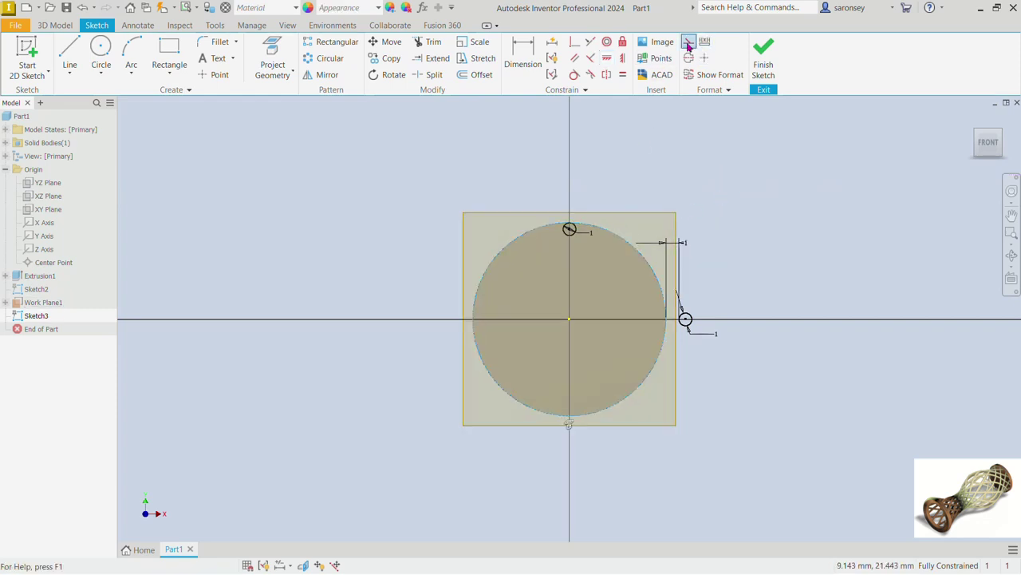
click(771, 58)
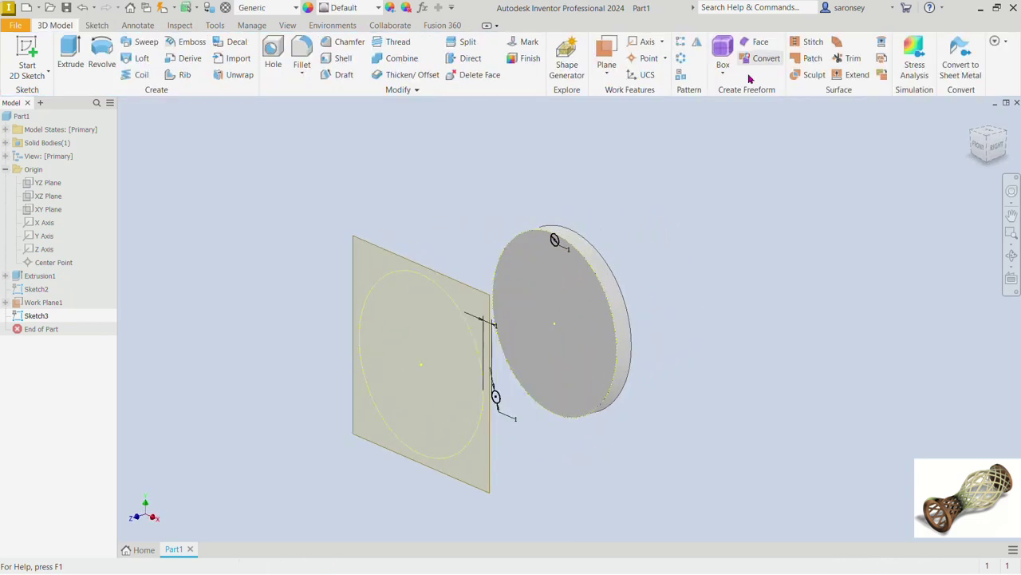
Create Work Plane2 offset 10 mm from Work Plane1 and start a sketch on it.
middle_drag(684, 376, 896, 333)
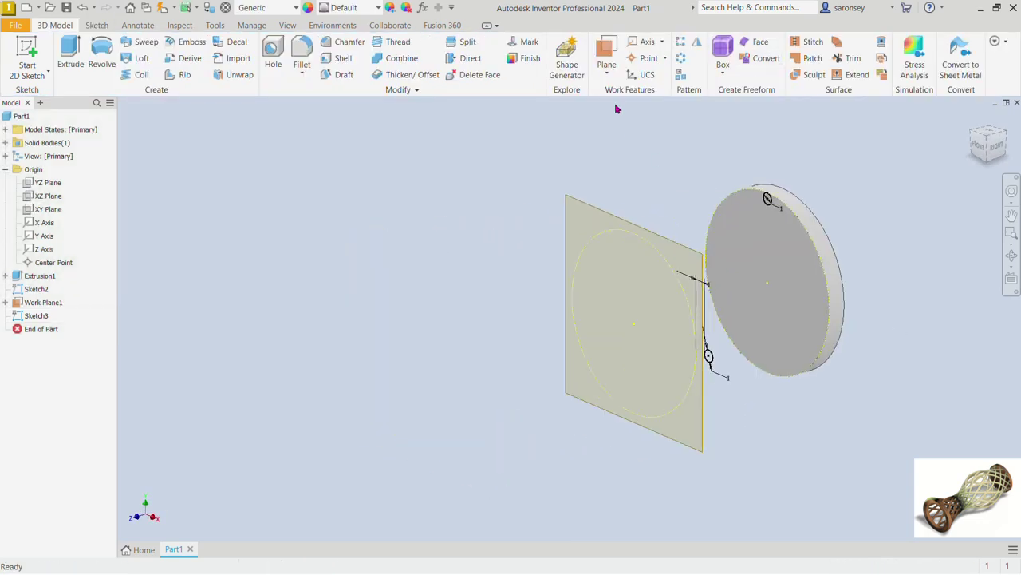
click(609, 75)
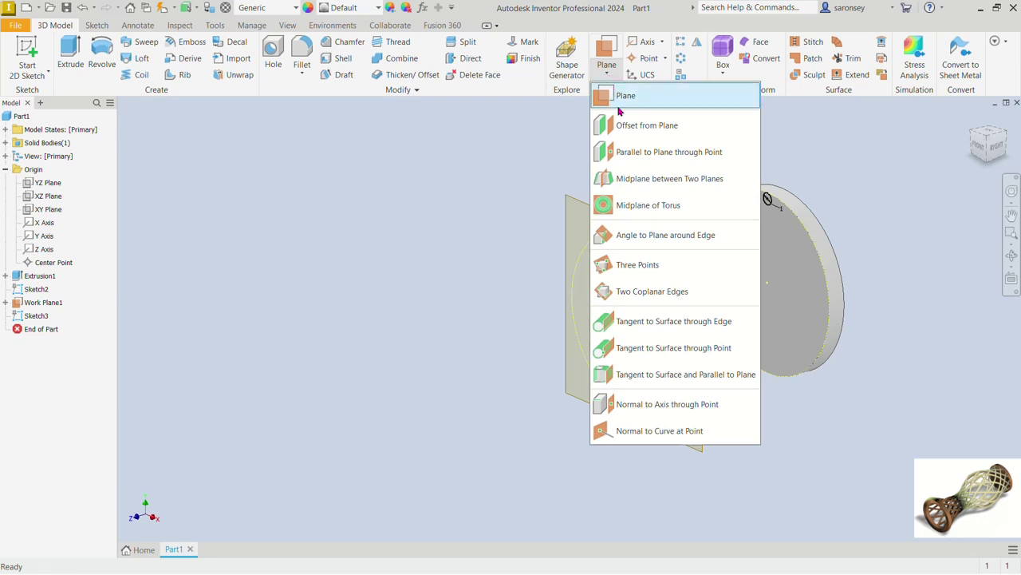
click(639, 126)
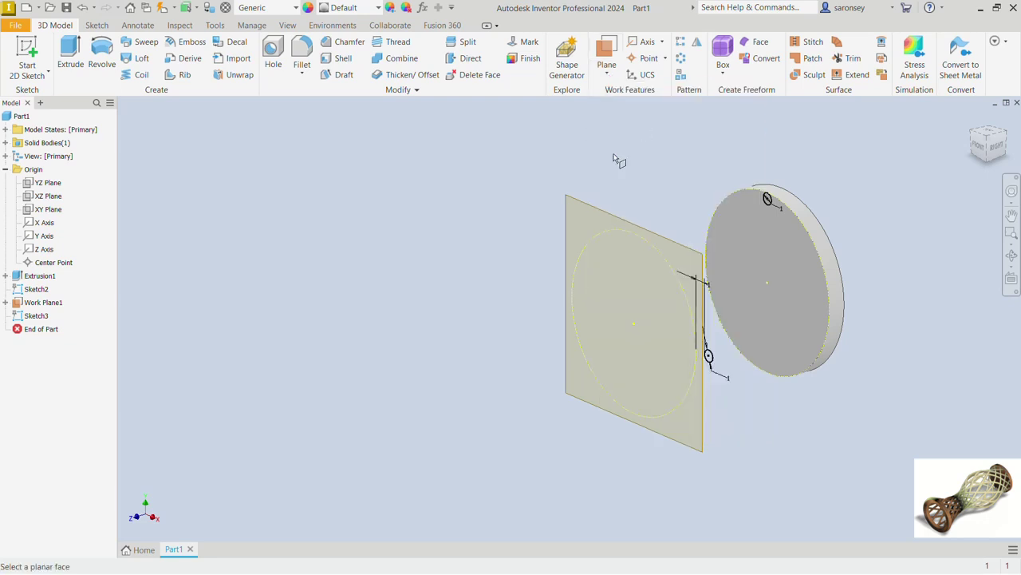
click(597, 216)
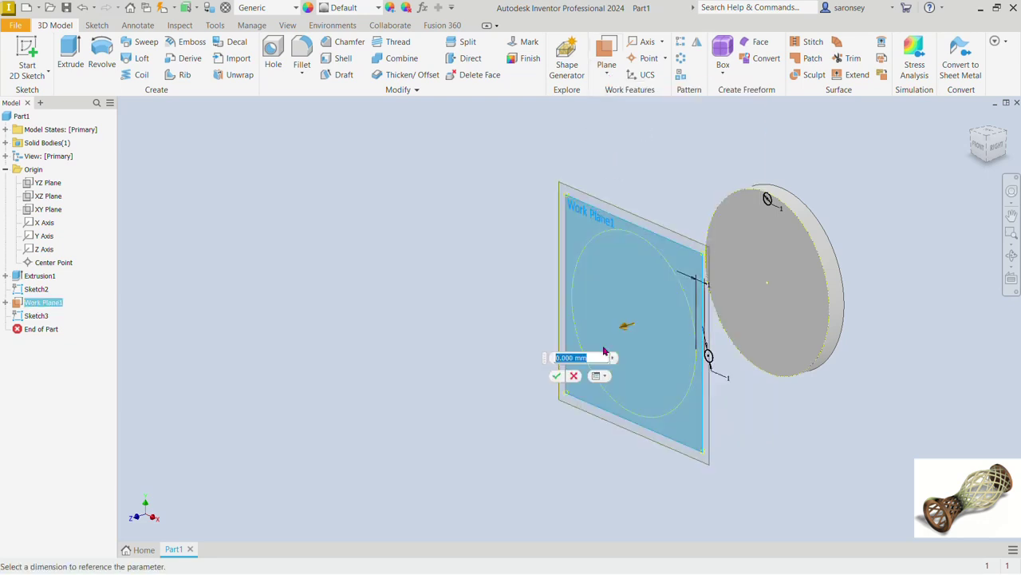
text(1)
text(0)
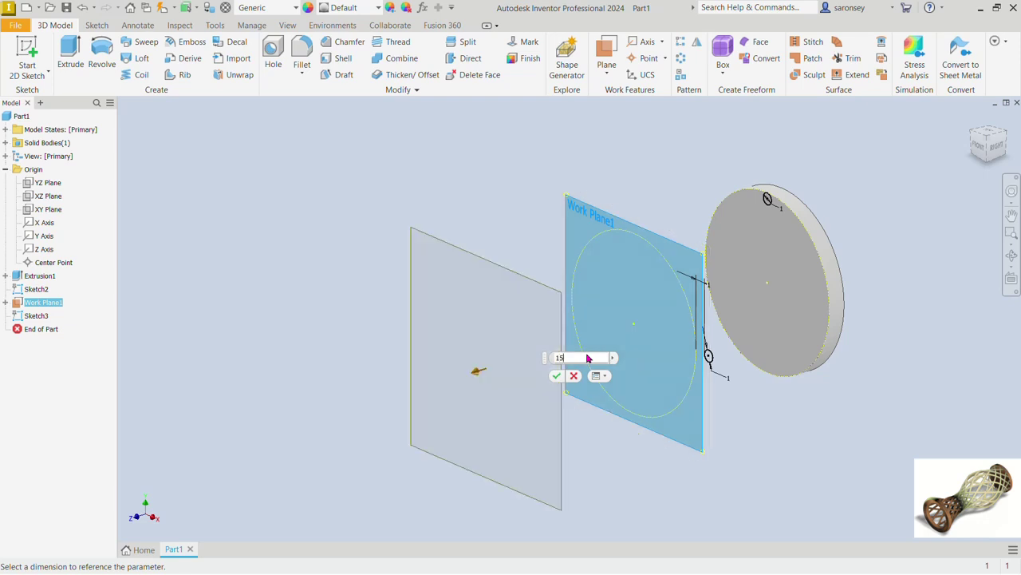
click(557, 376)
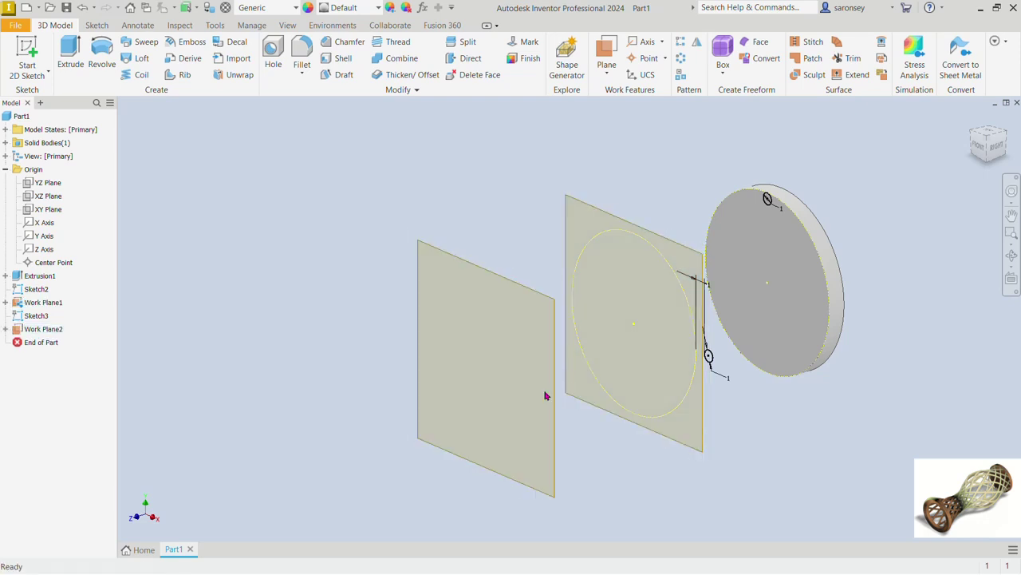
click(558, 322)
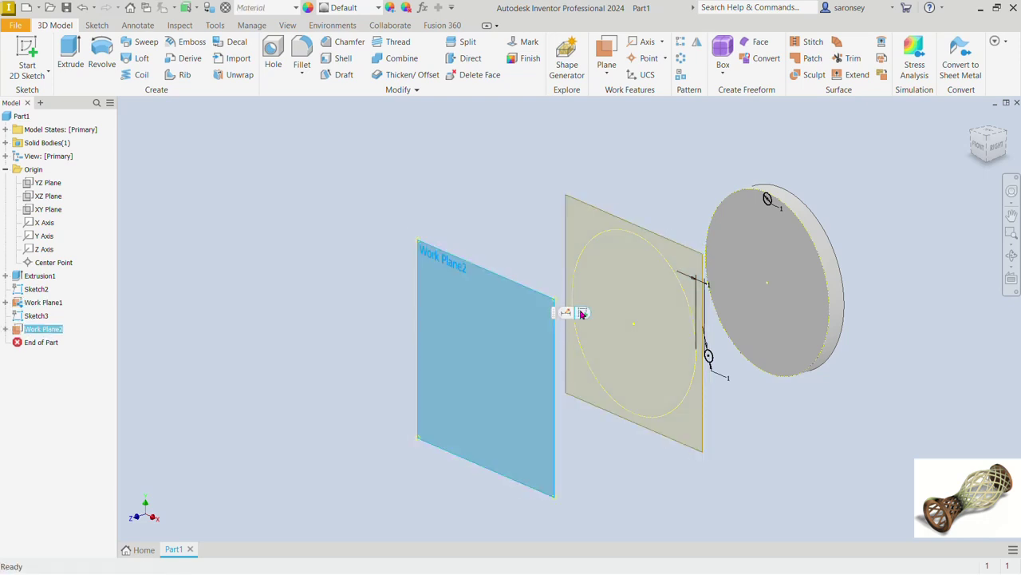
click(566, 312)
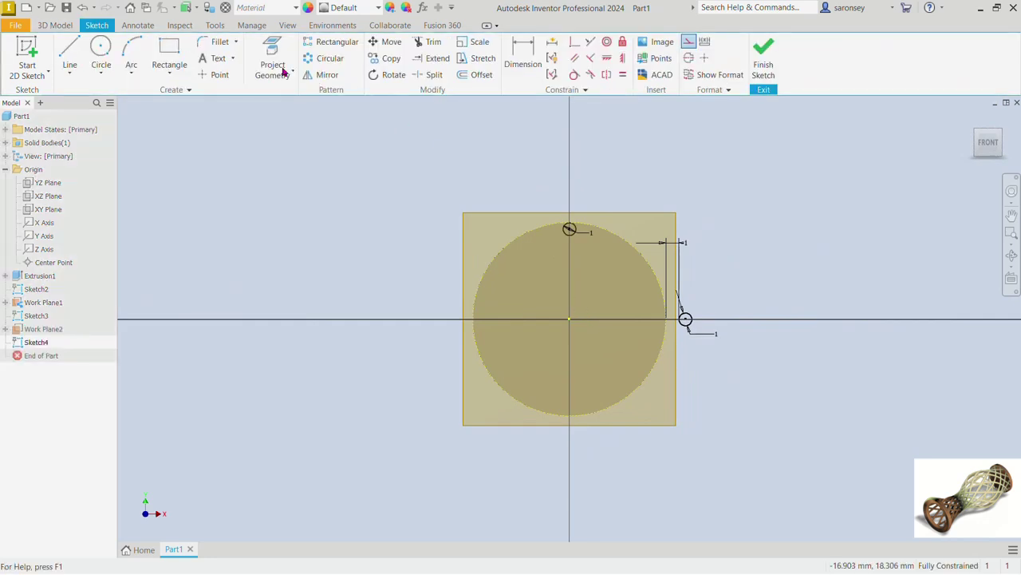
Project the circle into Sketch4 and draw a 1 mm circle near the bottom.
click(272, 49)
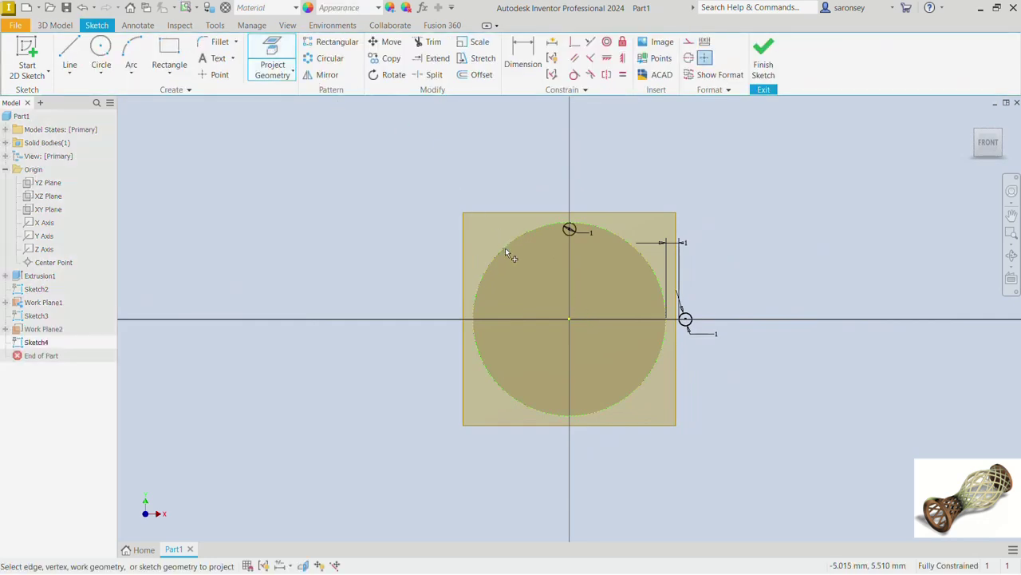
click(558, 325)
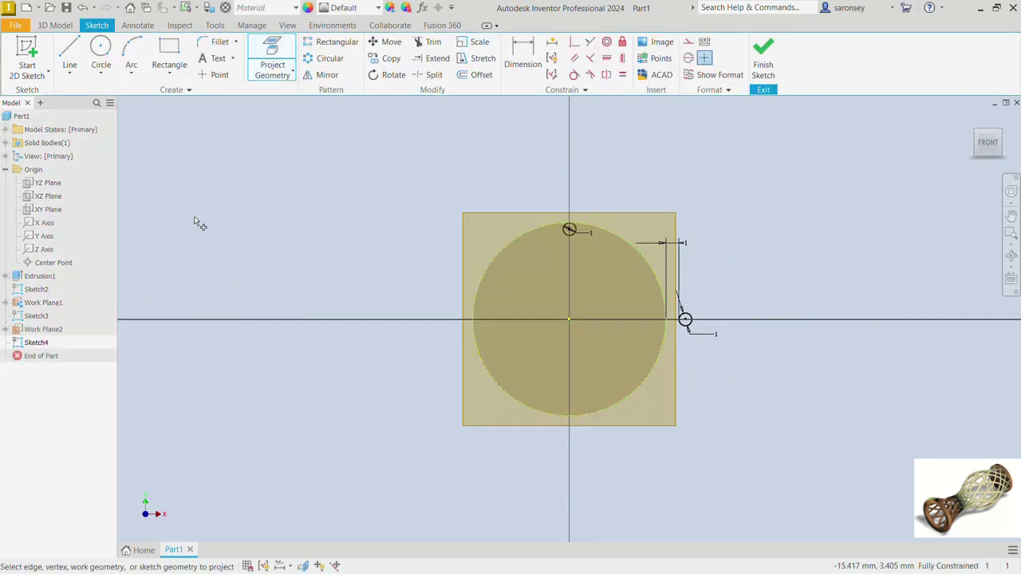
click(102, 50)
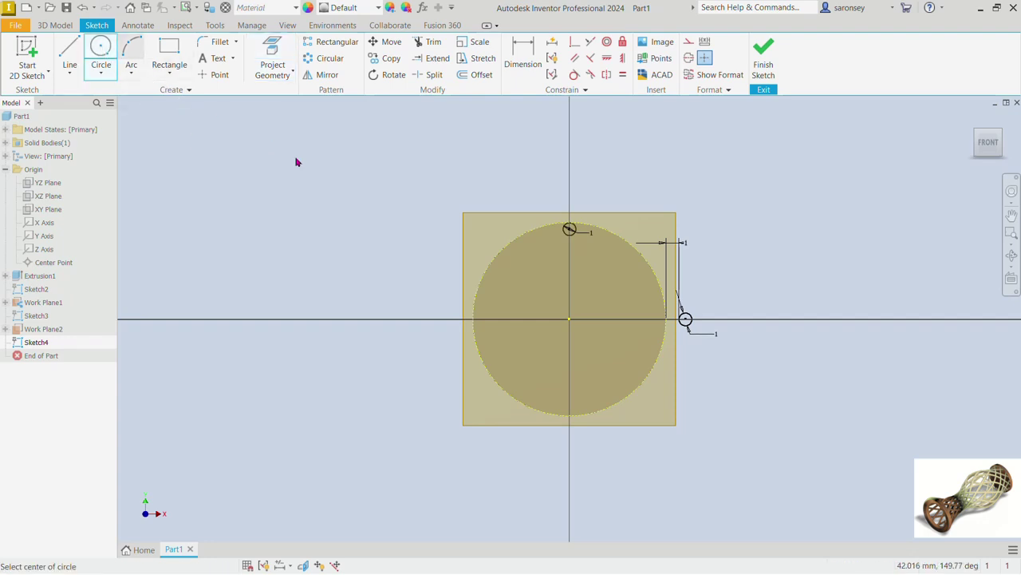
click(563, 398)
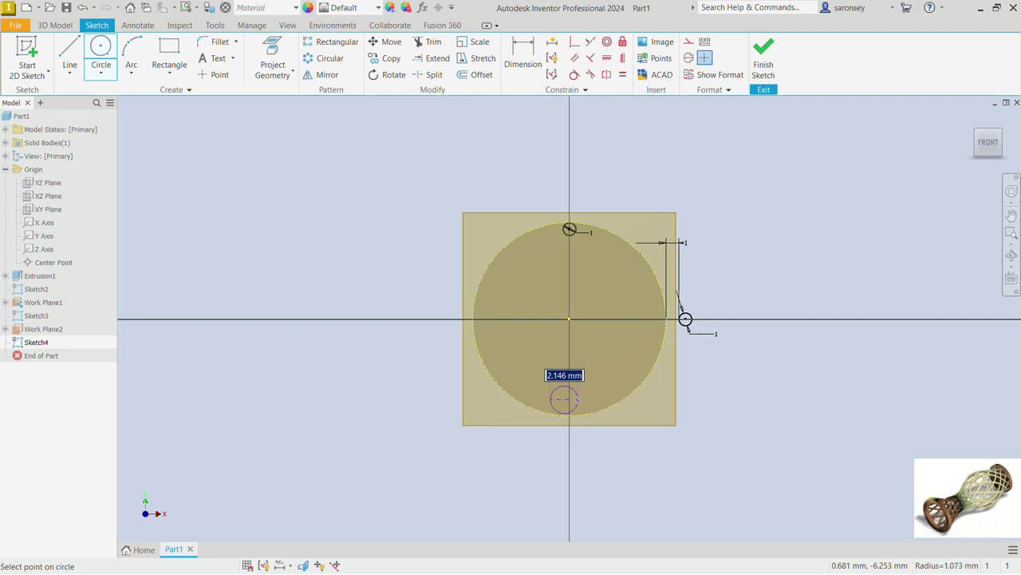
text(1)
key(Return)
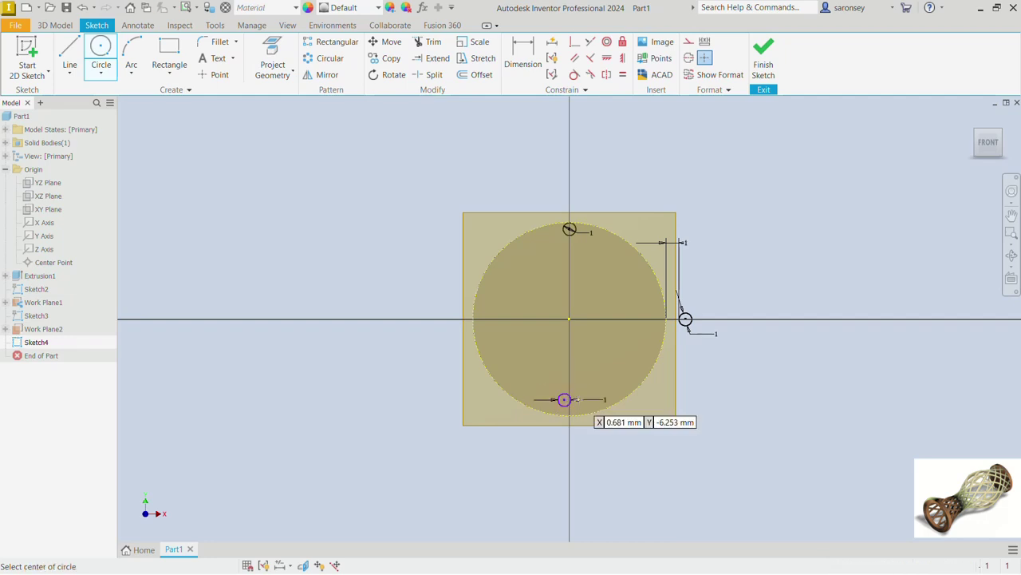
Dimension the small circle 3 mm from the large circle and align it vertically with the origin.
click(523, 56)
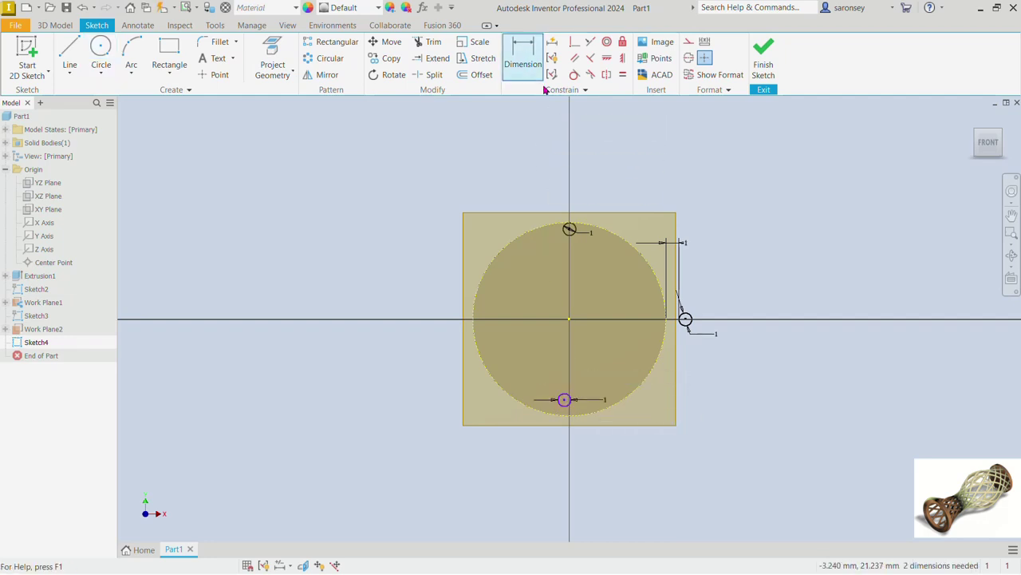
click(579, 413)
click(569, 408)
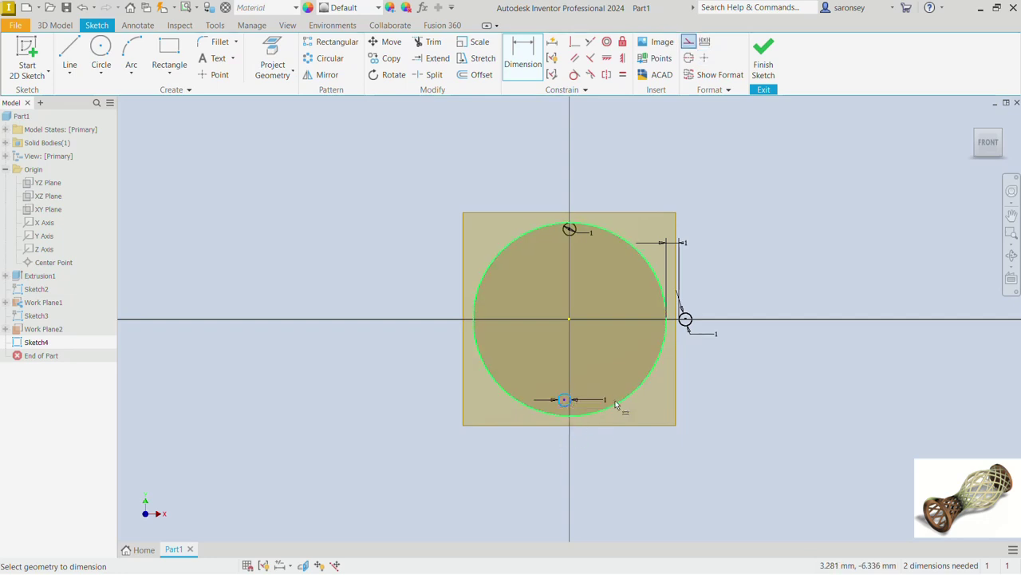
click(711, 405)
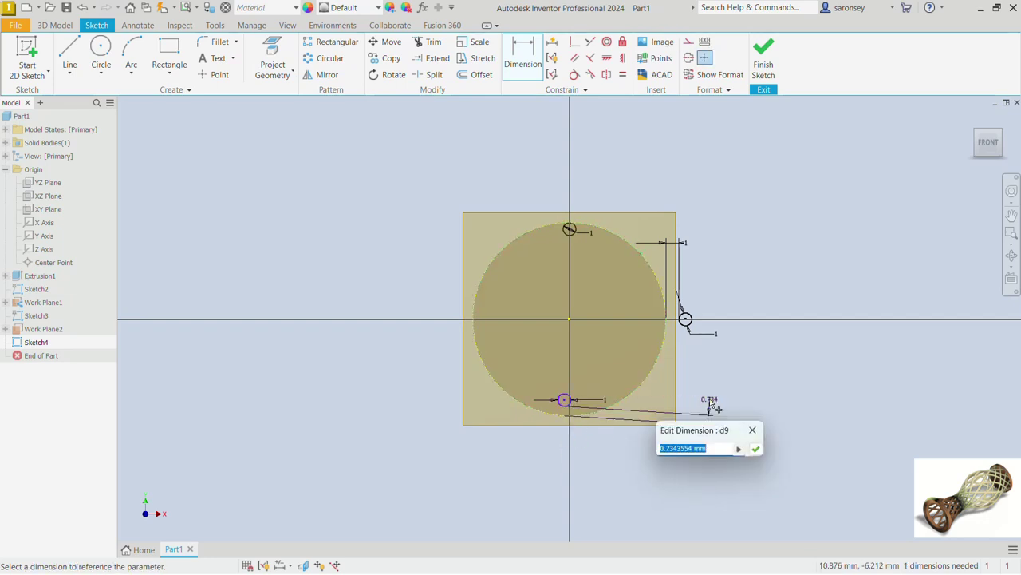
text(3)
key(Return)
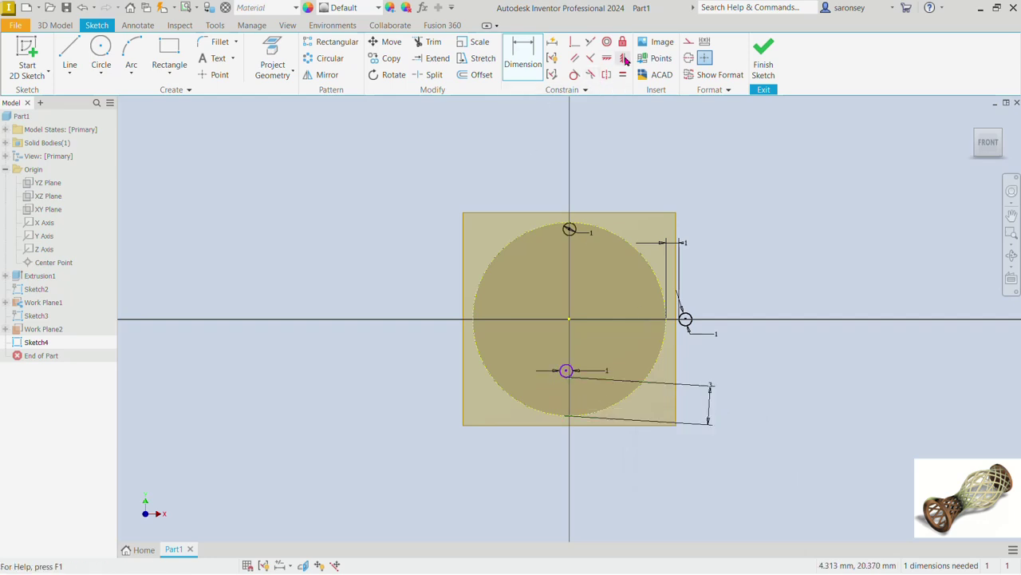
click(622, 58)
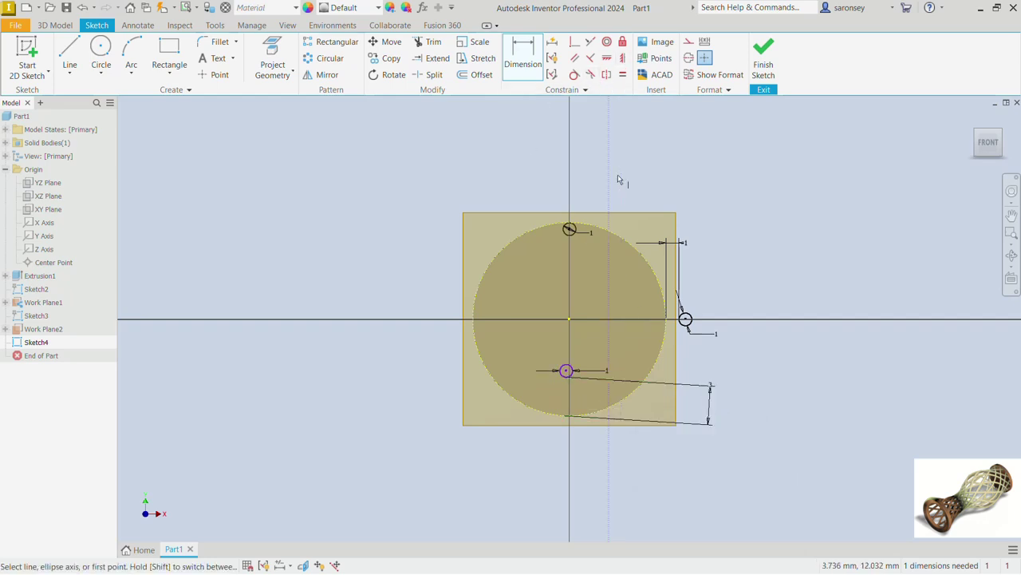
click(566, 371)
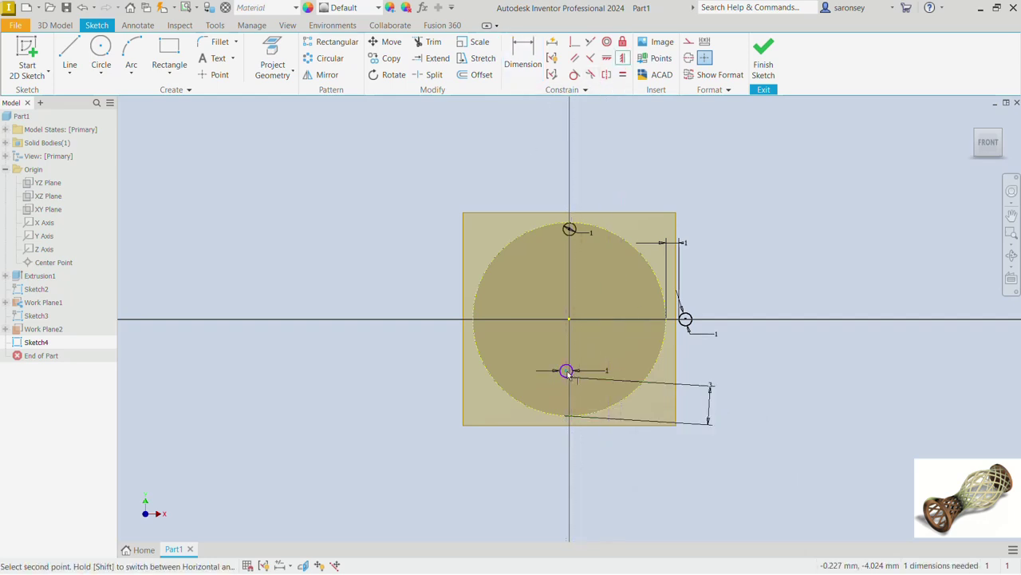
click(568, 319)
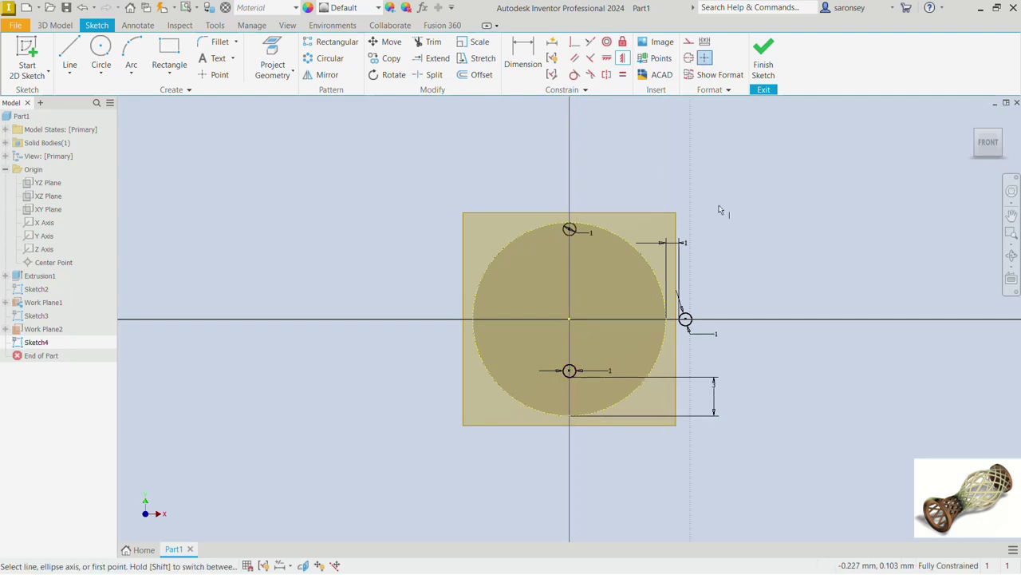
click(763, 64)
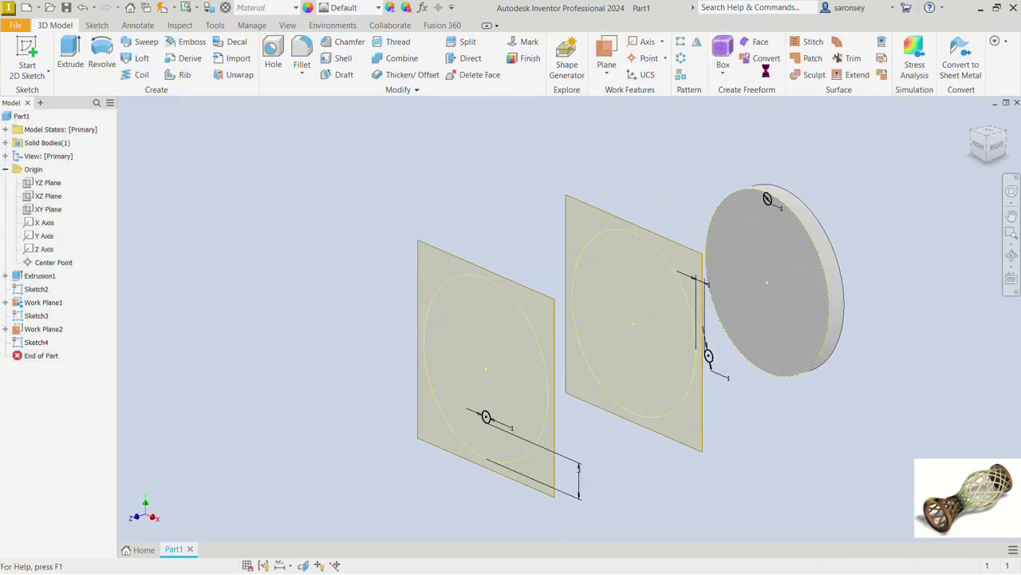
Create Work Plane3 offset 15 mm from Work Plane2 and start a sketch on it.
click(551, 304)
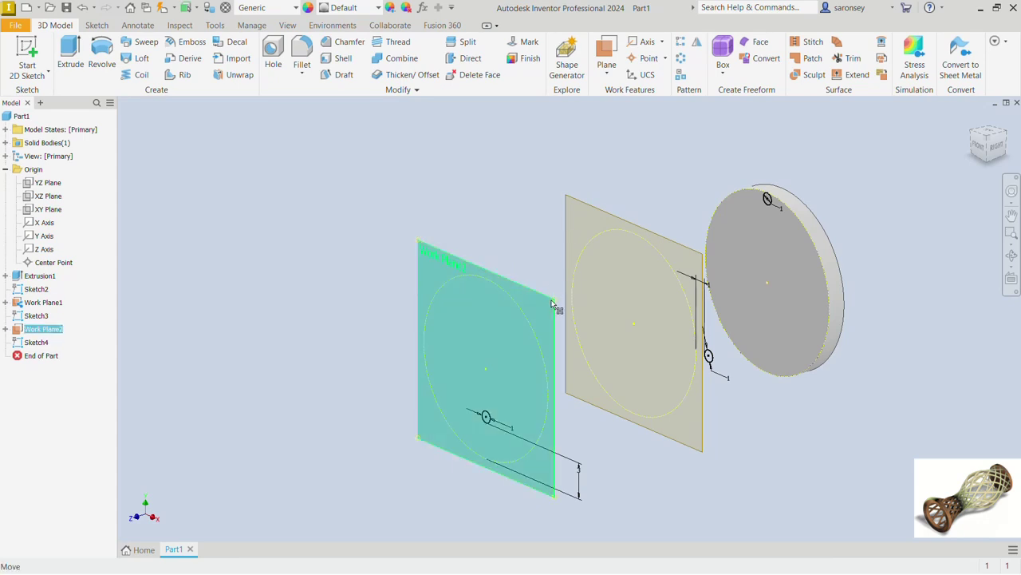
click(608, 73)
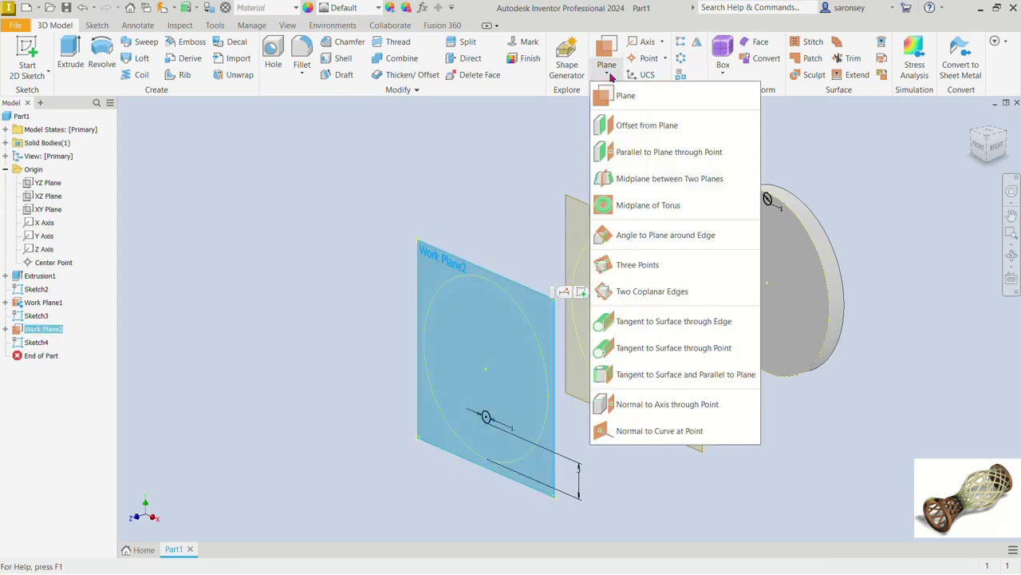
click(640, 126)
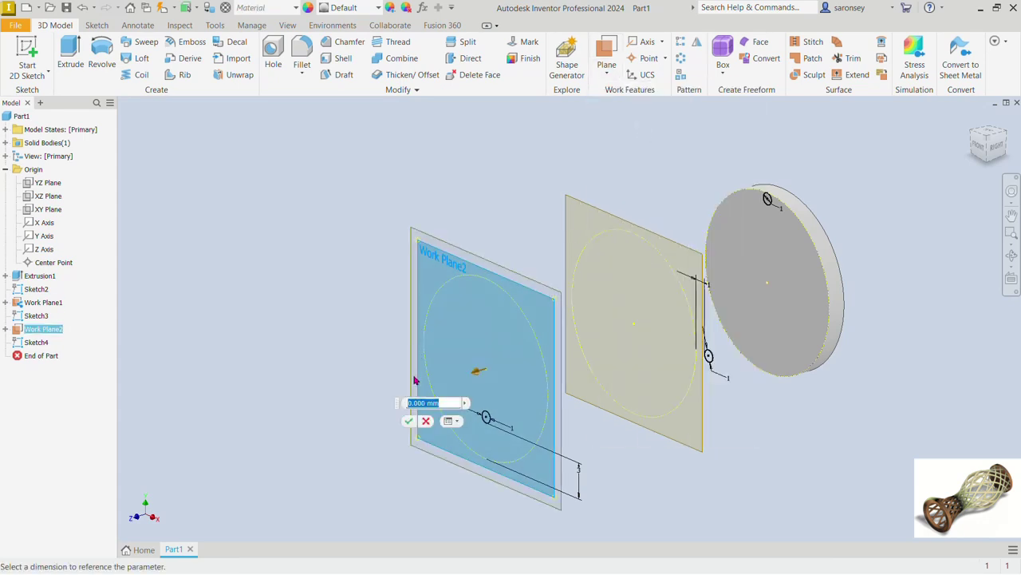
text(15)
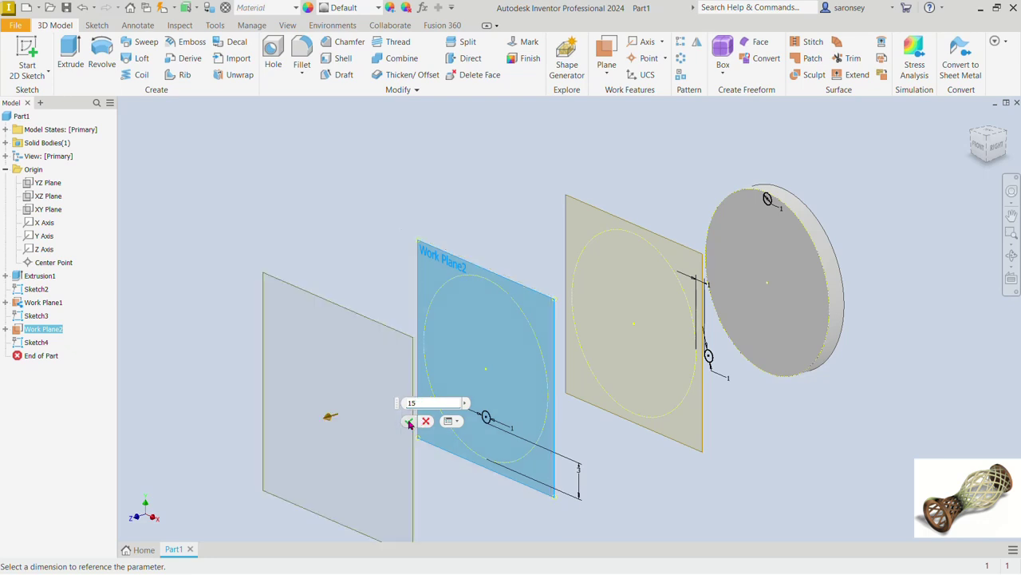
click(409, 422)
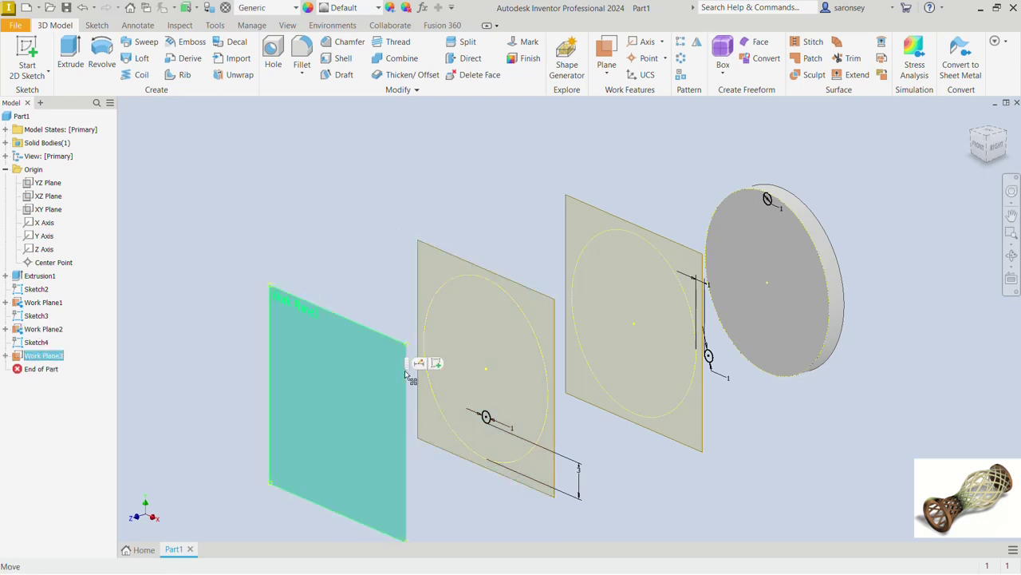
key(F6)
Draw a 1 mm circle to the left of centre in Sketch5.
key(s)
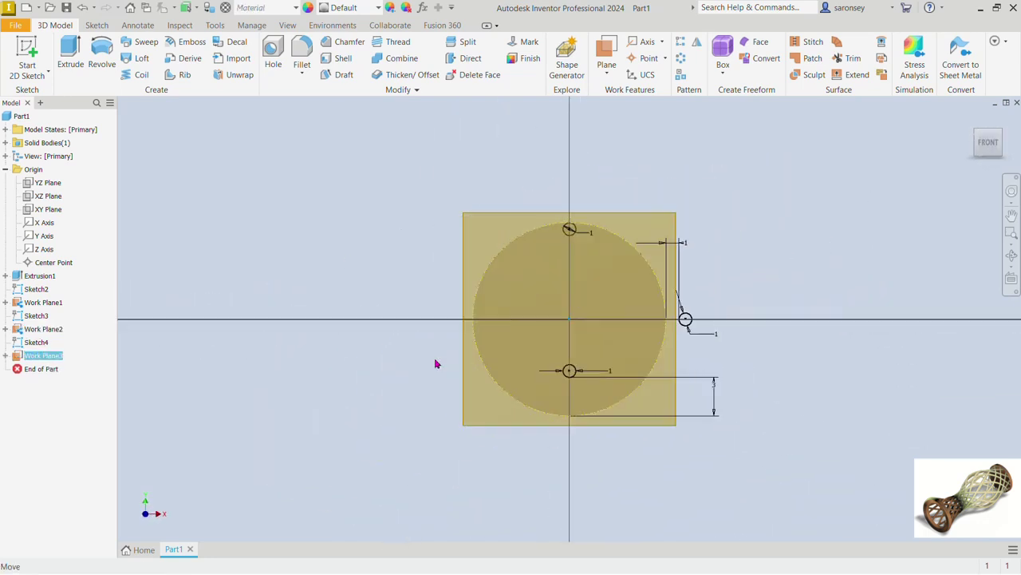
click(111, 54)
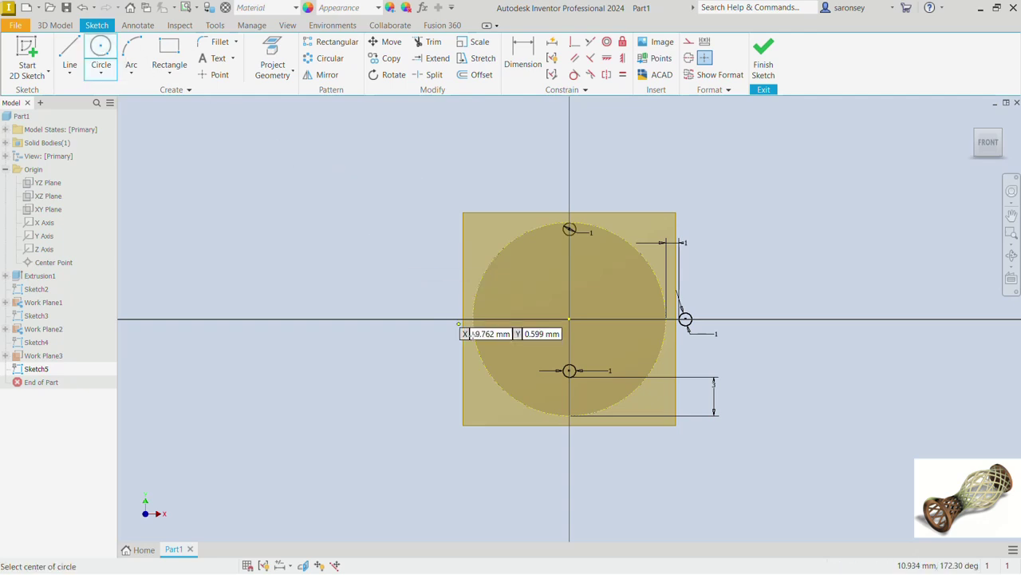
click(496, 311)
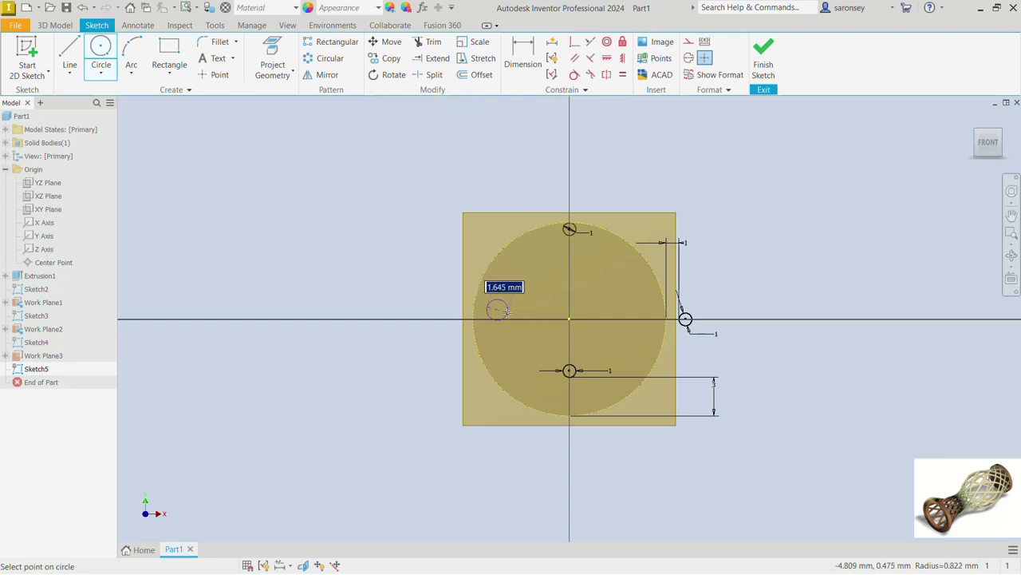
text(1)
key(Return)
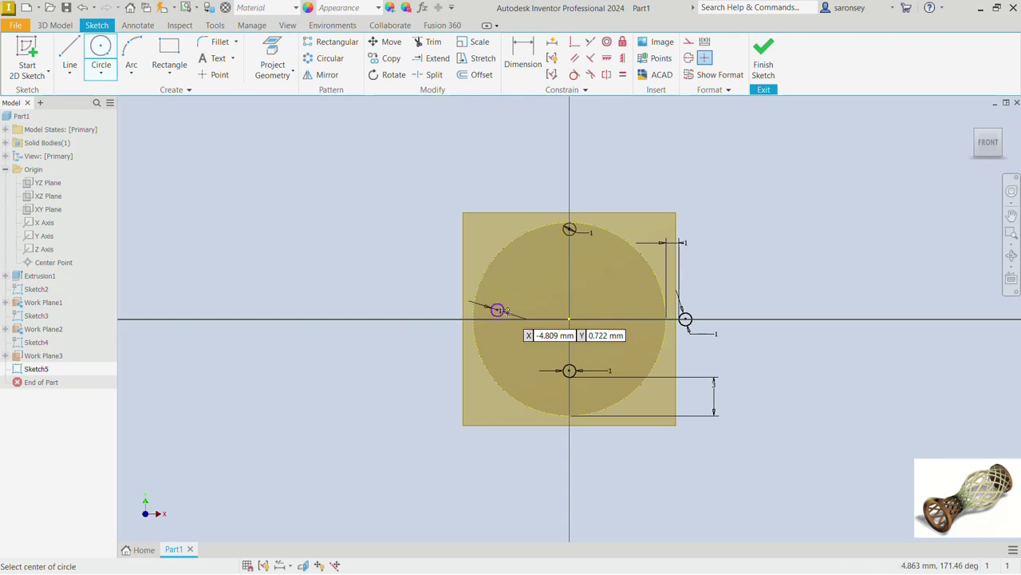
key(Escape)
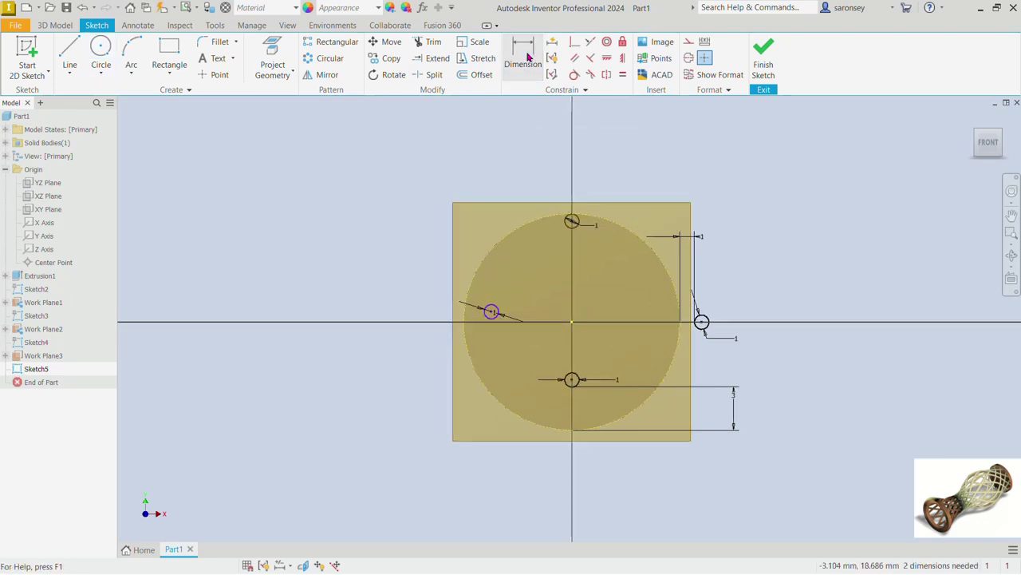
Dimension the small circle 1 mm from the large circle.
click(524, 56)
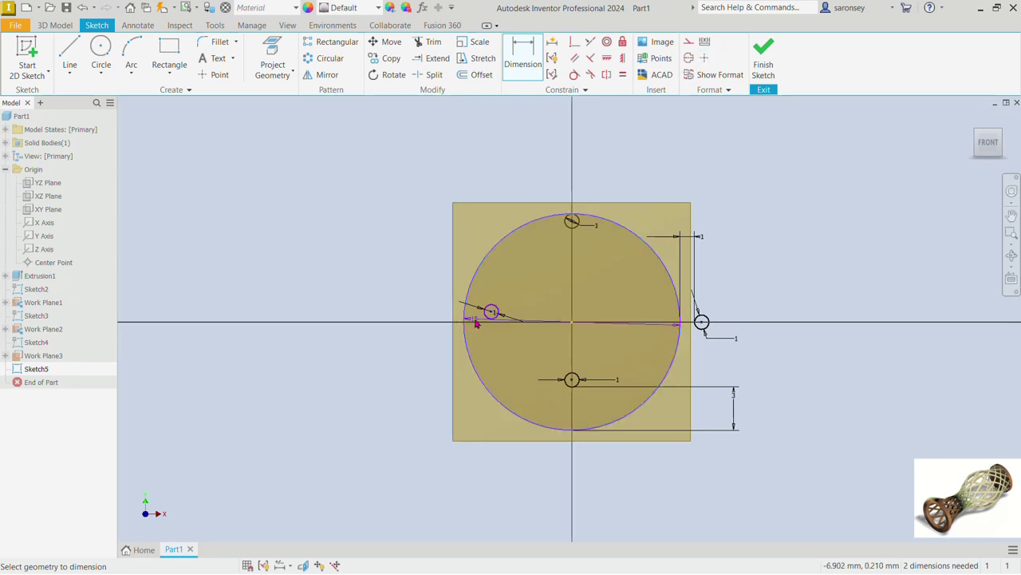
click(489, 312)
click(478, 265)
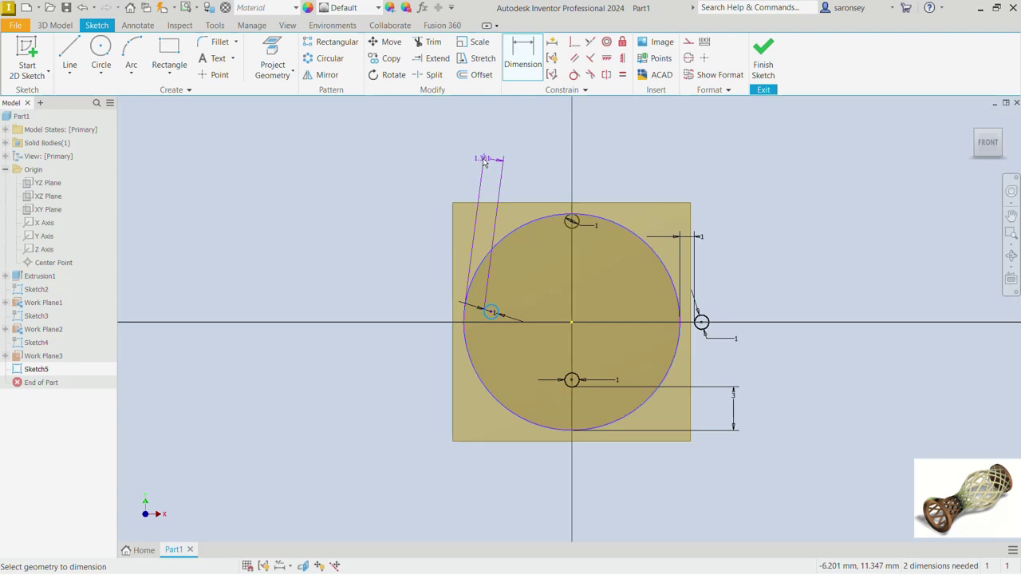
click(484, 163)
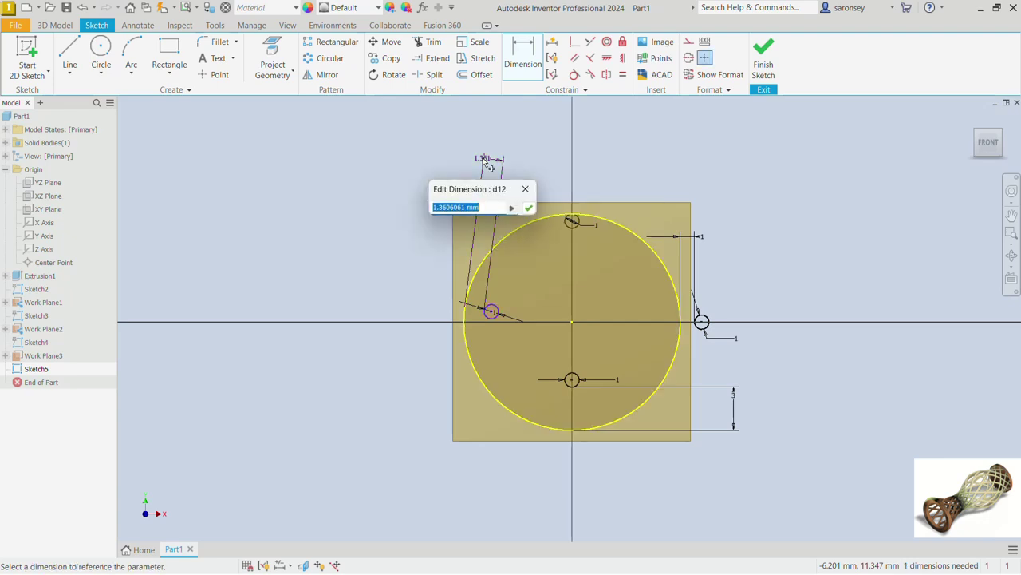
text(1)
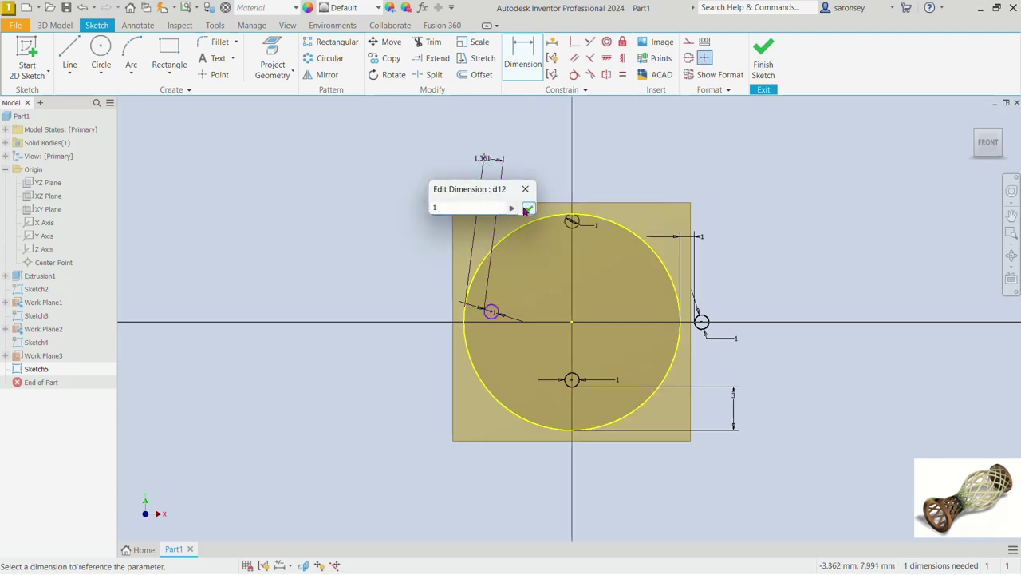
click(528, 208)
Align the small circle horizontally with the centre and set the large circle to construction.
click(608, 61)
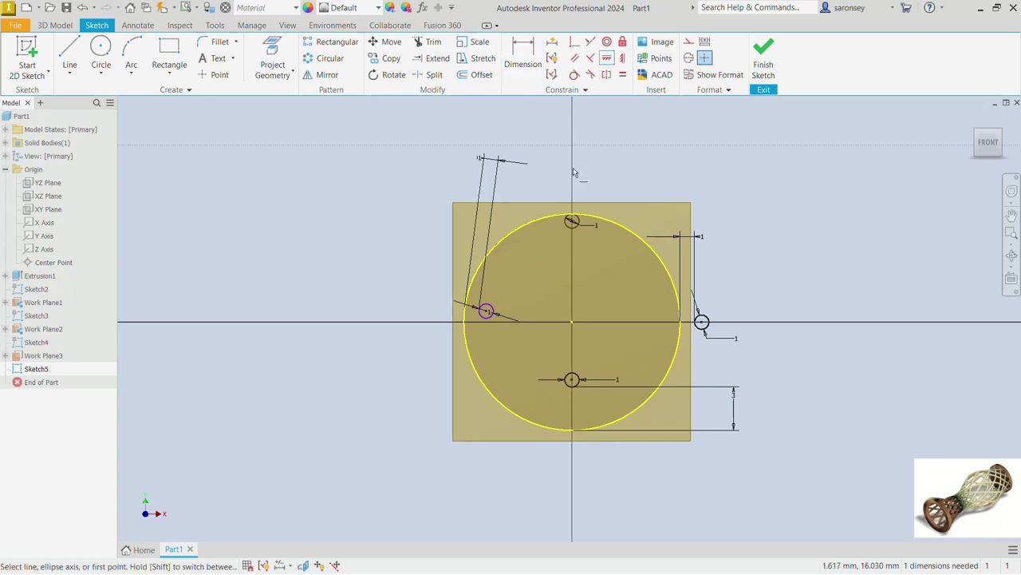
click(486, 310)
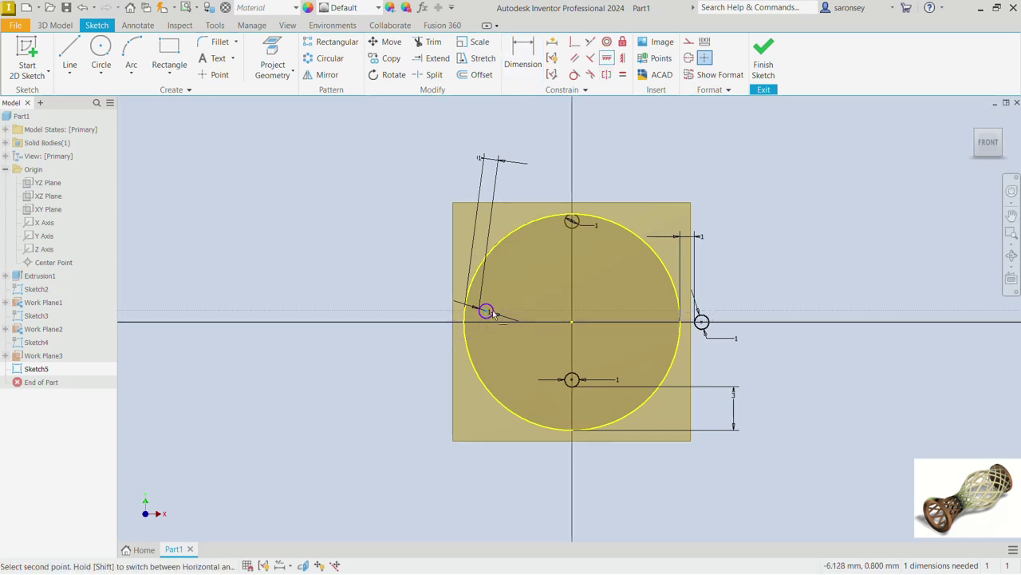
click(573, 322)
key(Escape)
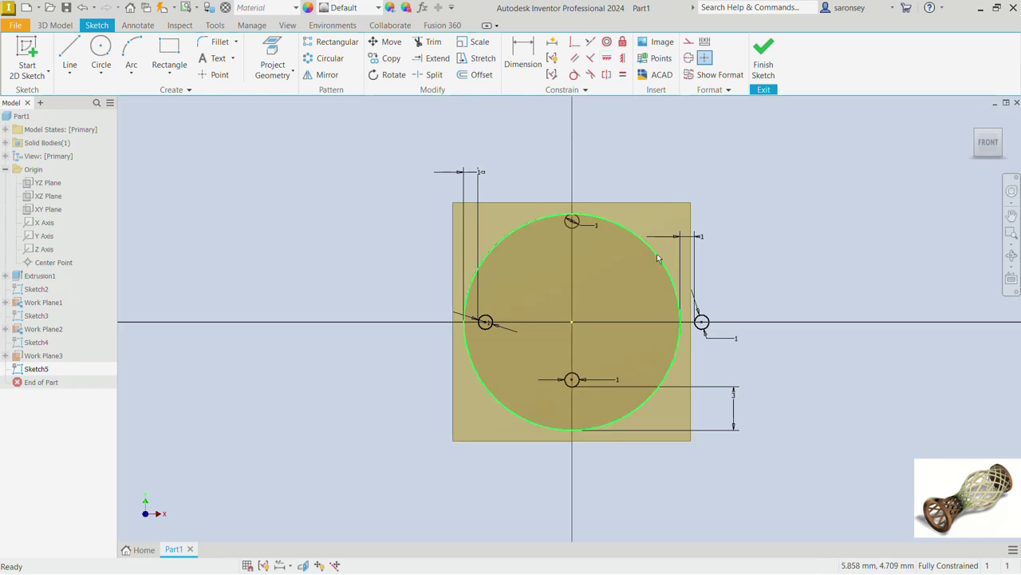
click(657, 257)
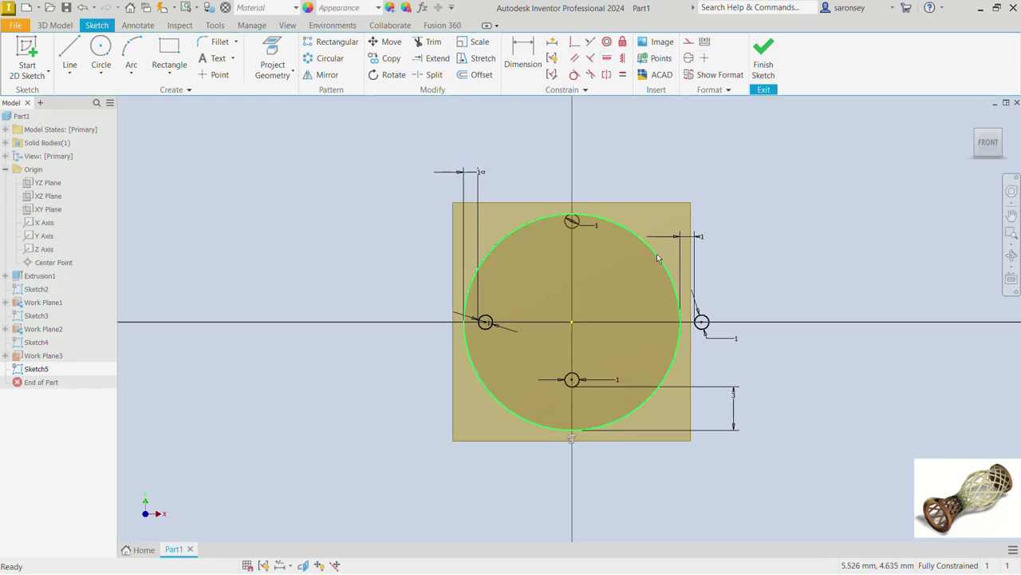
click(688, 42)
click(763, 58)
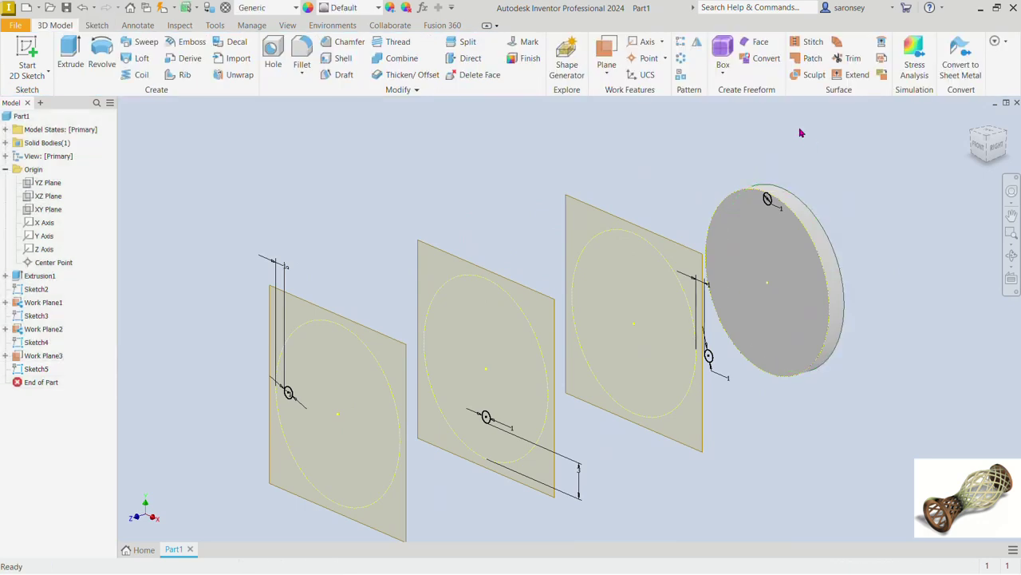
Loft a thin rod through Sketch5, Sketch4, Sketch3 and Sketch2, then sketch on the disc's outer face.
click(145, 60)
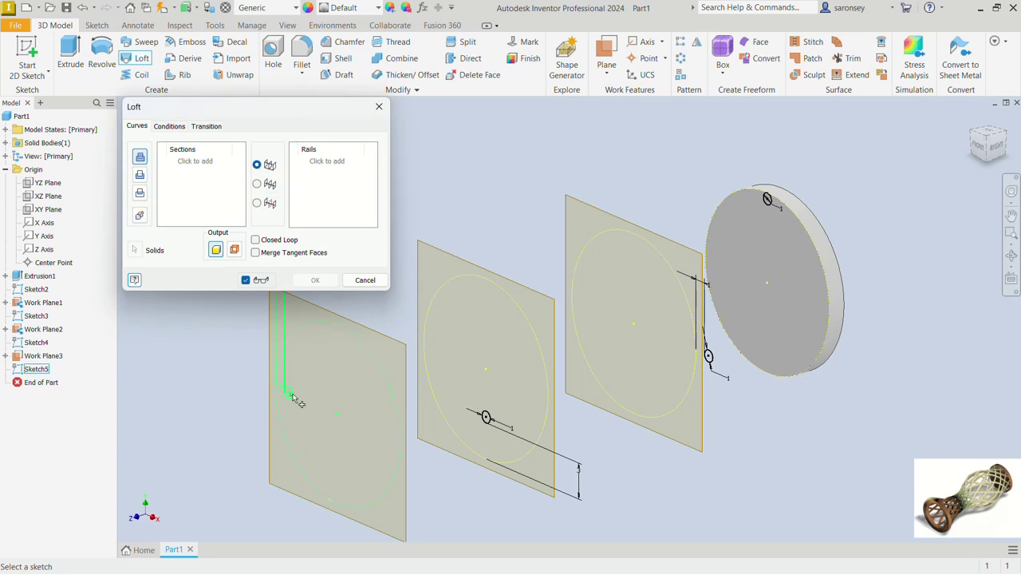
click(291, 401)
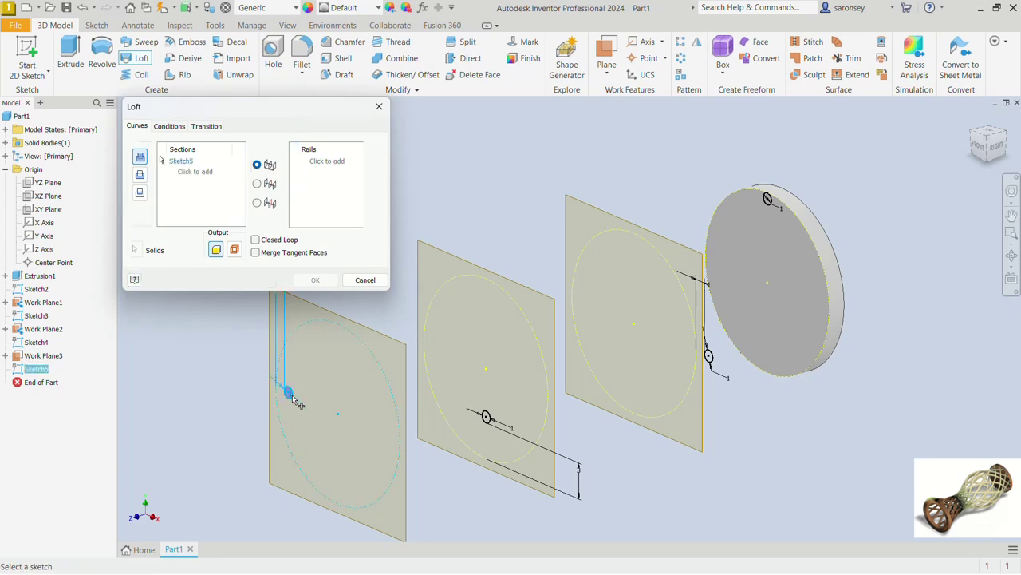
click(486, 417)
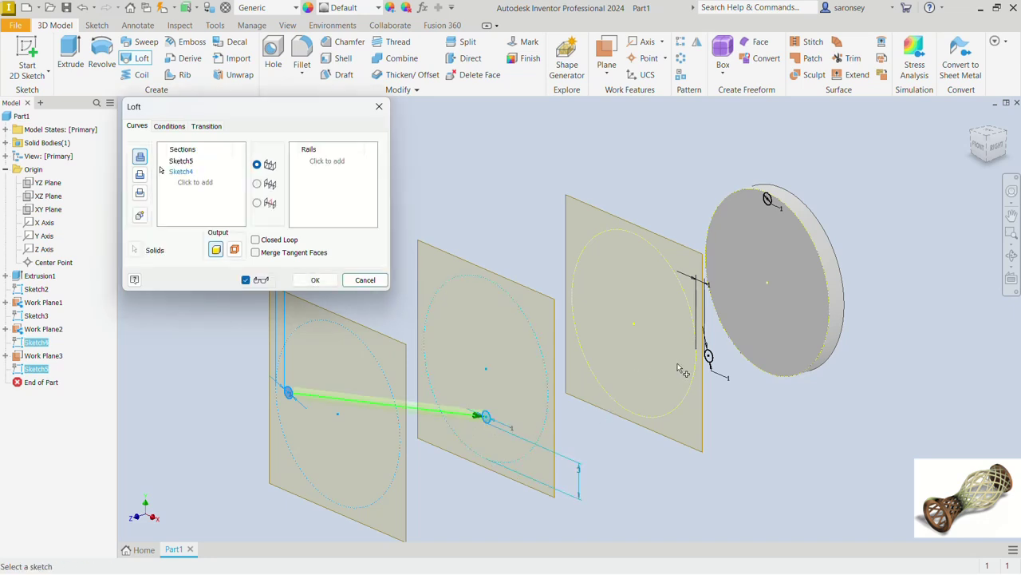
click(708, 359)
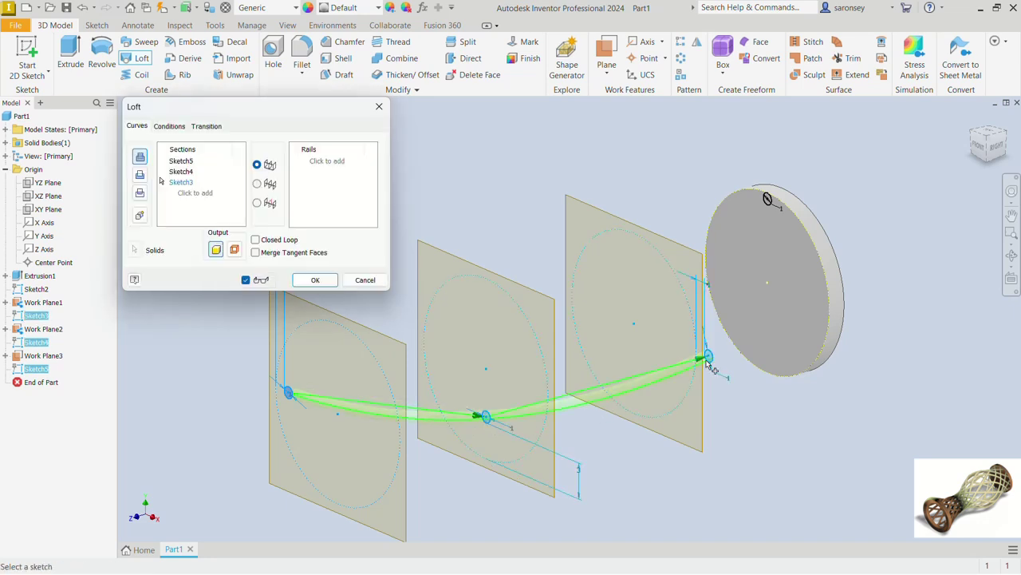
click(768, 199)
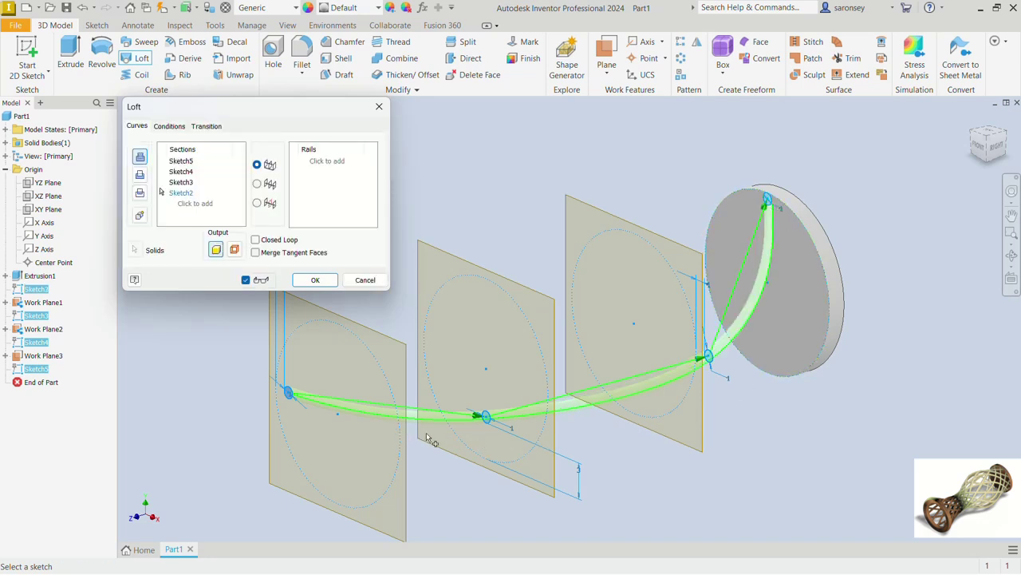
click(315, 280)
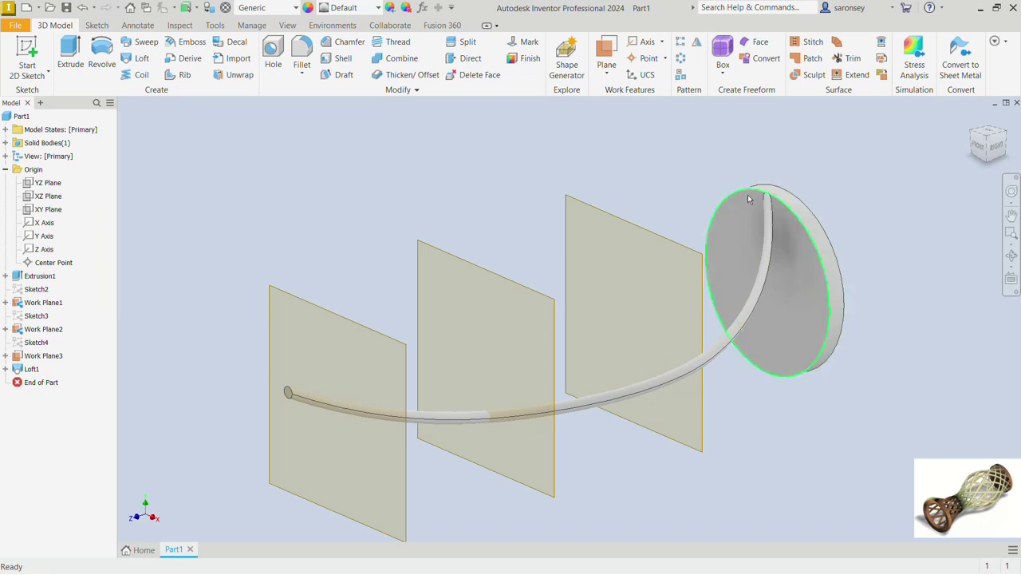
click(745, 215)
click(826, 210)
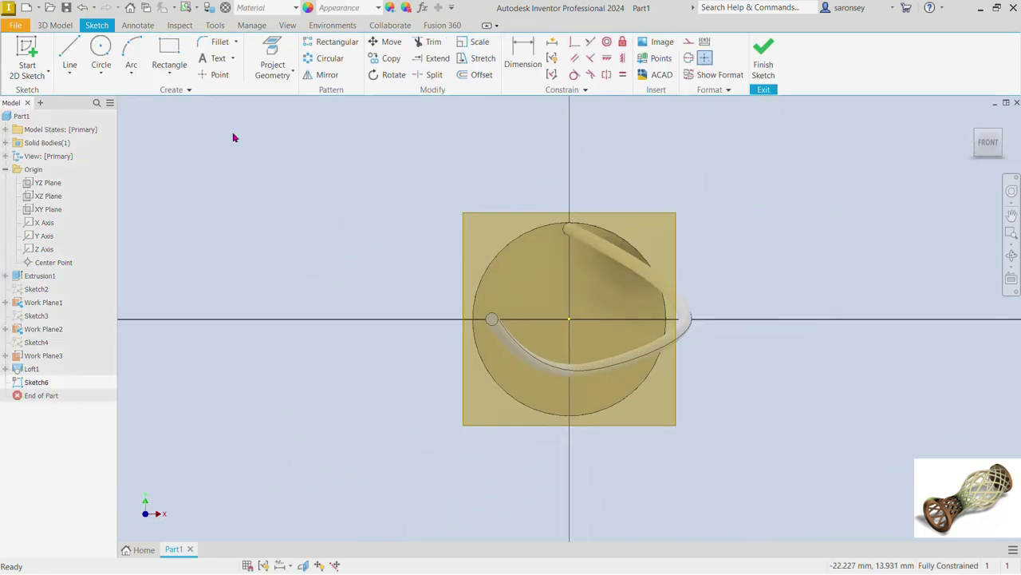
Draw a 1 mm circle at the disc's right edge, level horizontally with the origin.
click(101, 52)
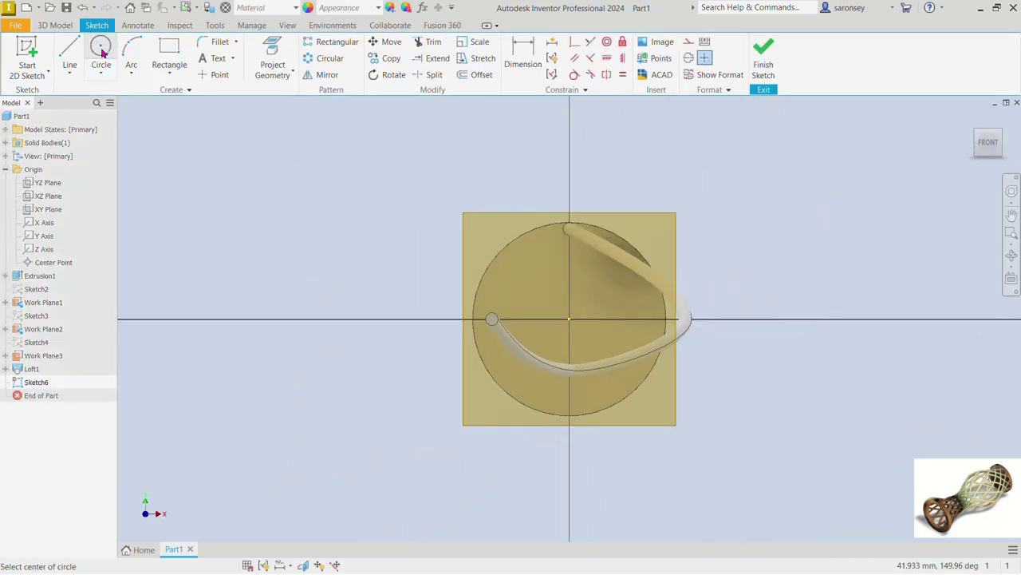
click(651, 319)
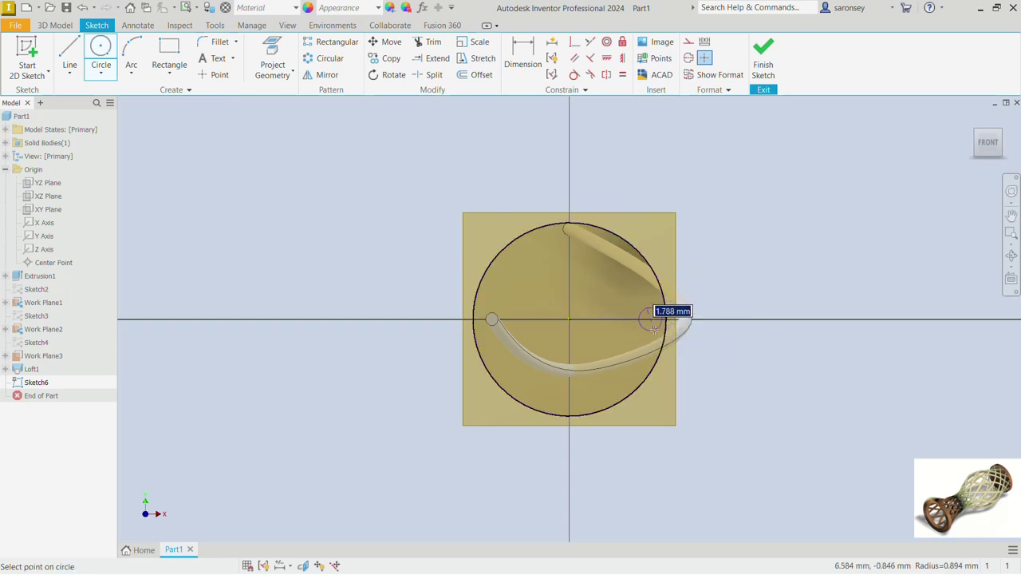
text(1)
key(Return)
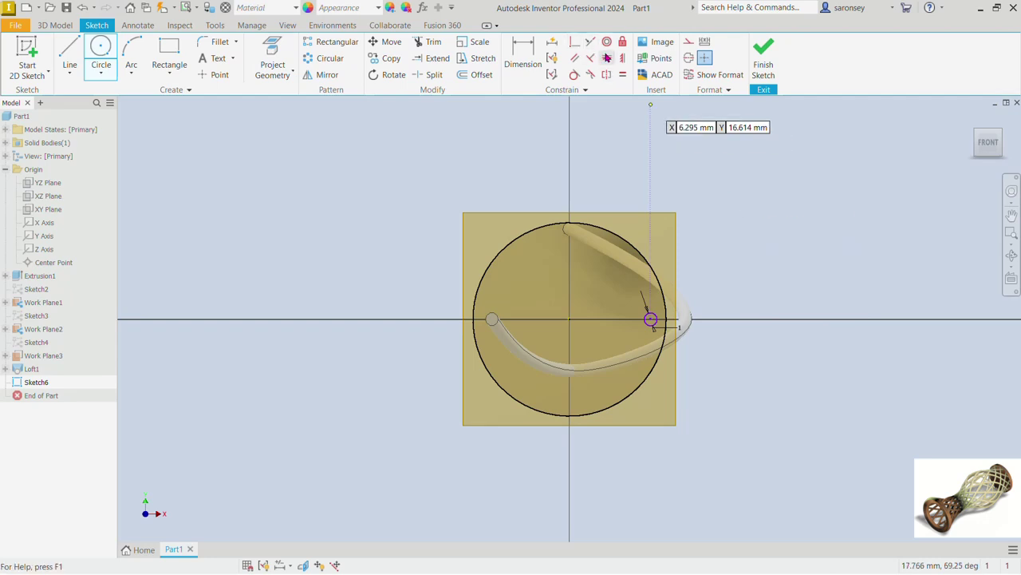
click(607, 58)
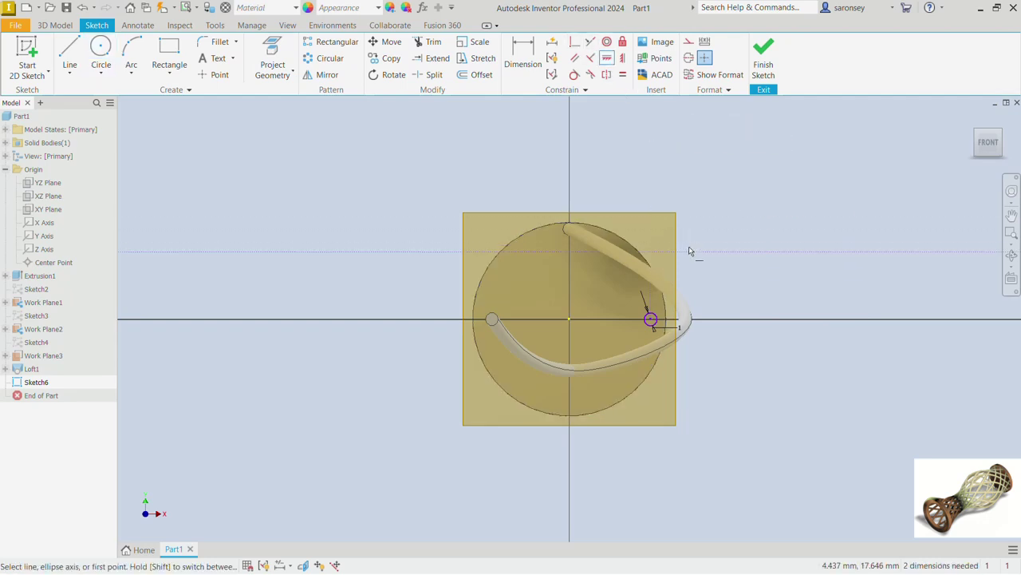
click(651, 319)
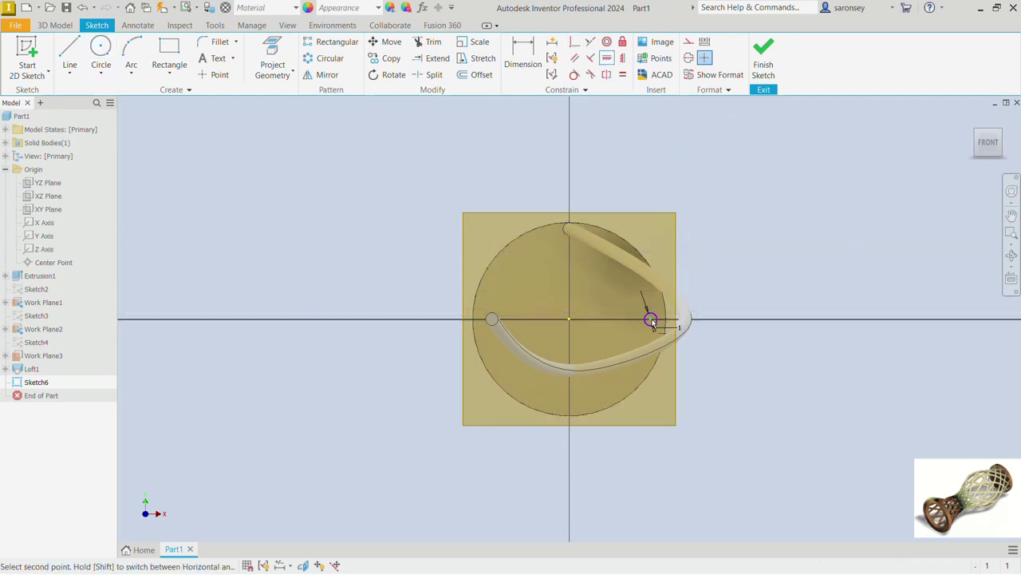
click(569, 320)
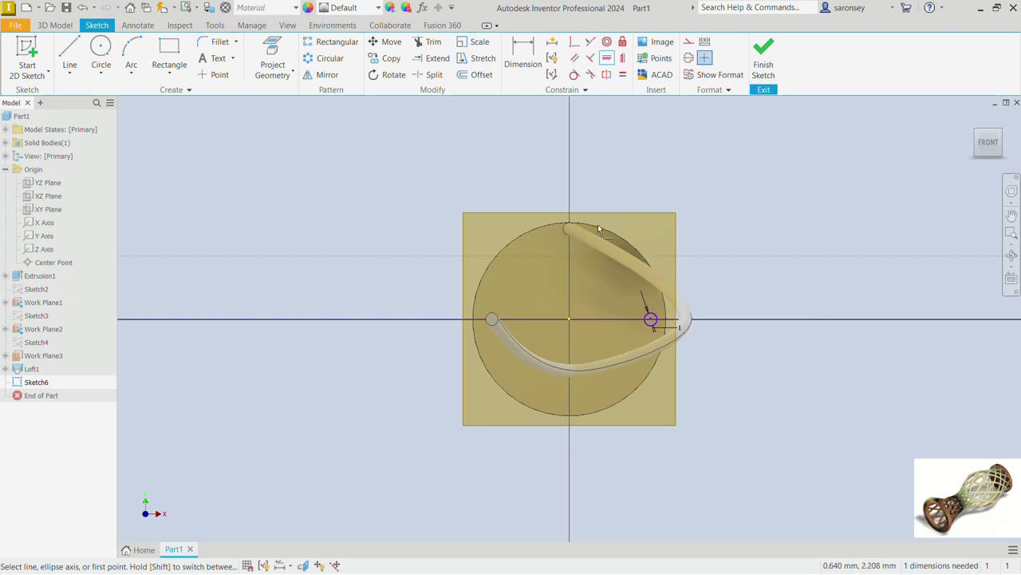
Make the circle centre coincident with the disc edge, turn the edge into construction, finish Sketch6.
click(573, 74)
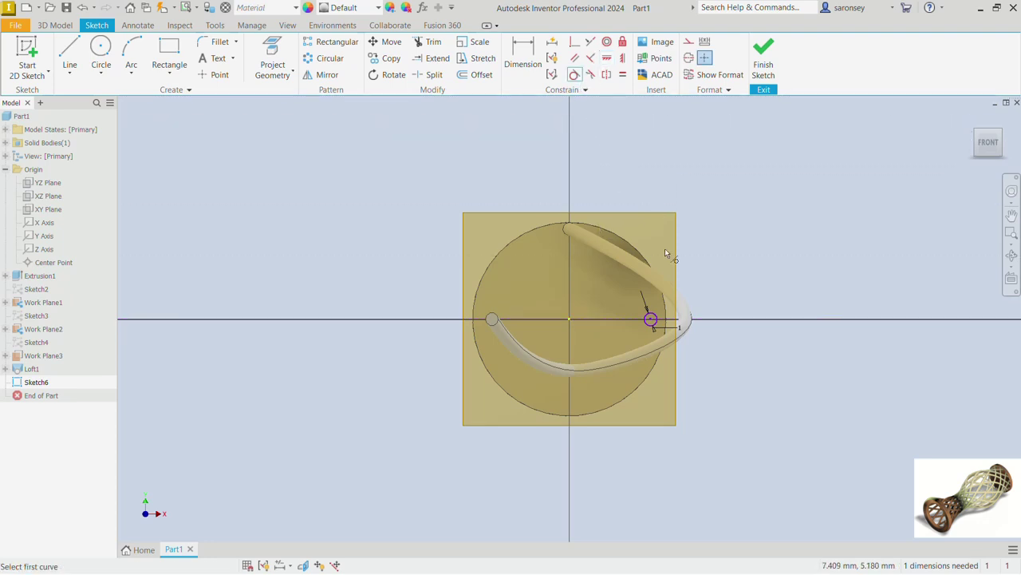
click(660, 316)
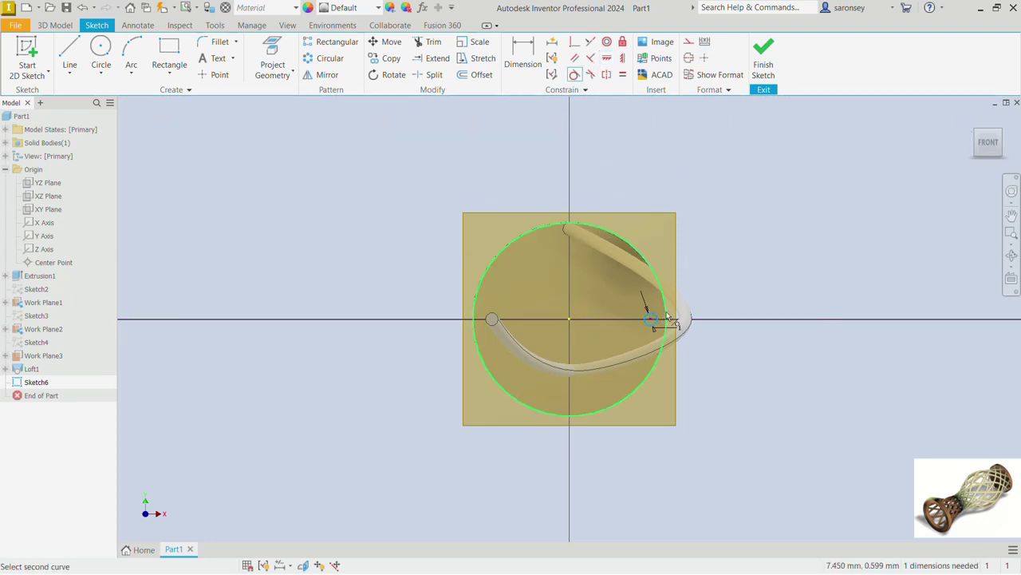
click(662, 319)
right_click(739, 250)
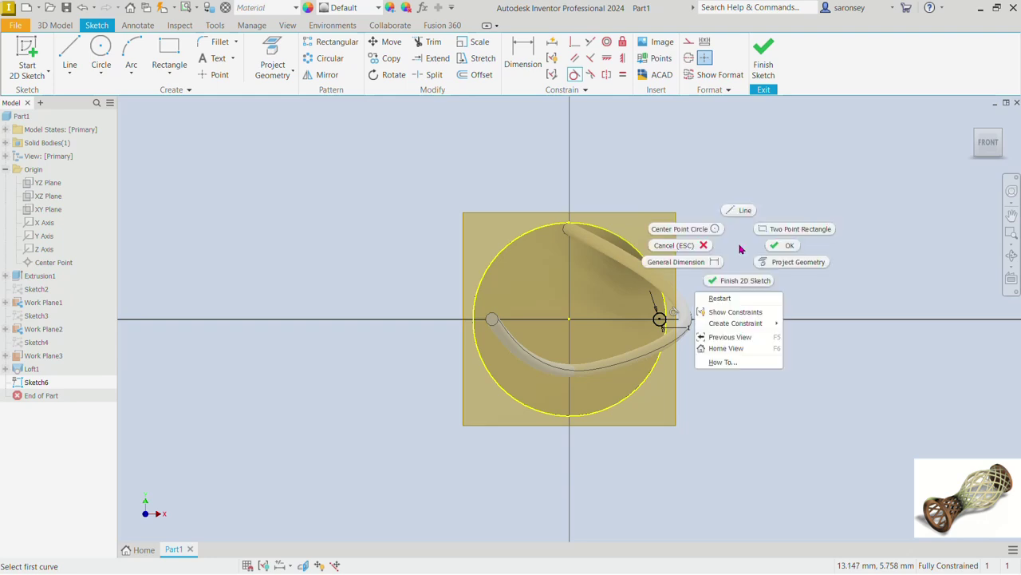
click(776, 244)
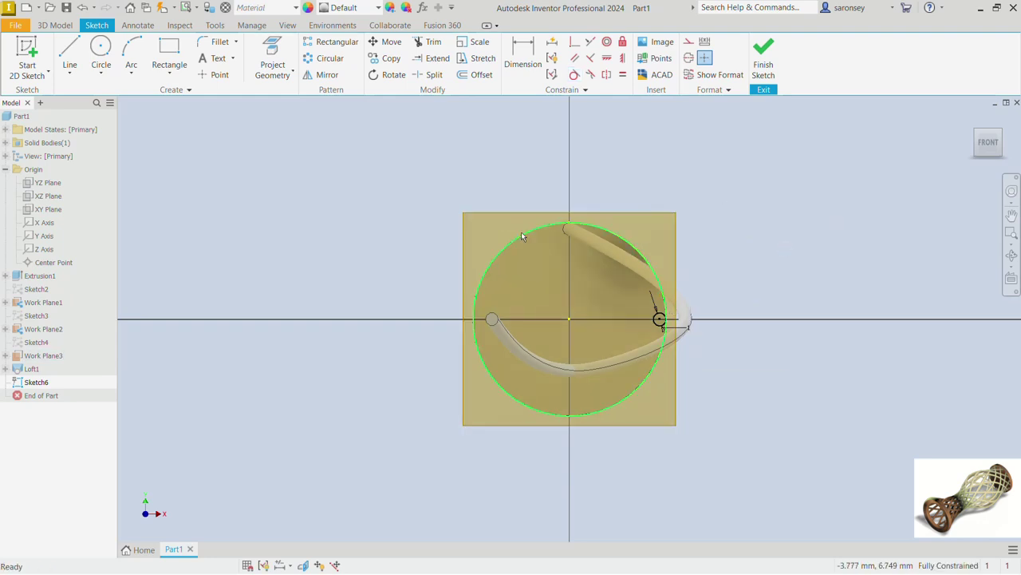
click(689, 44)
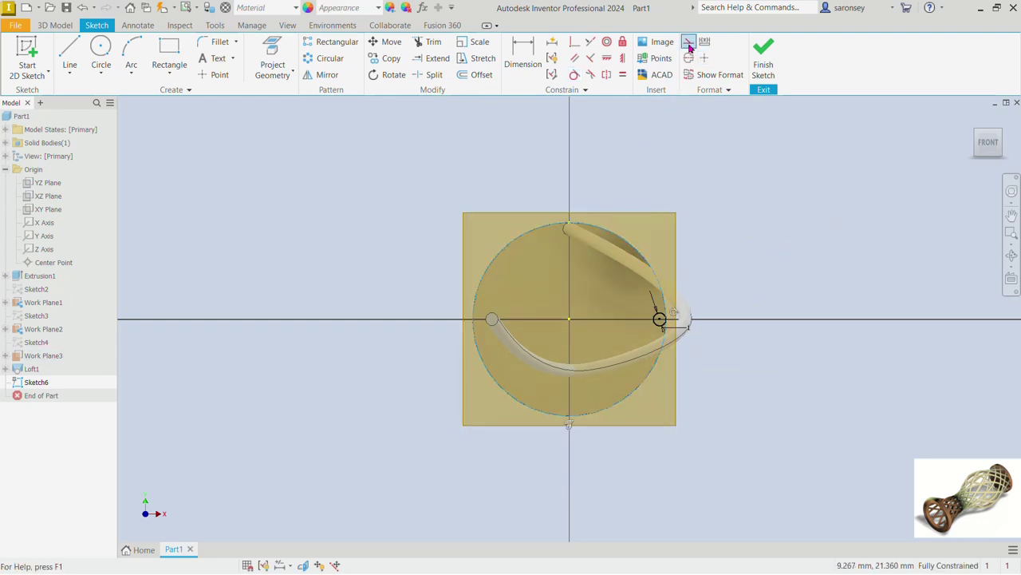
click(764, 62)
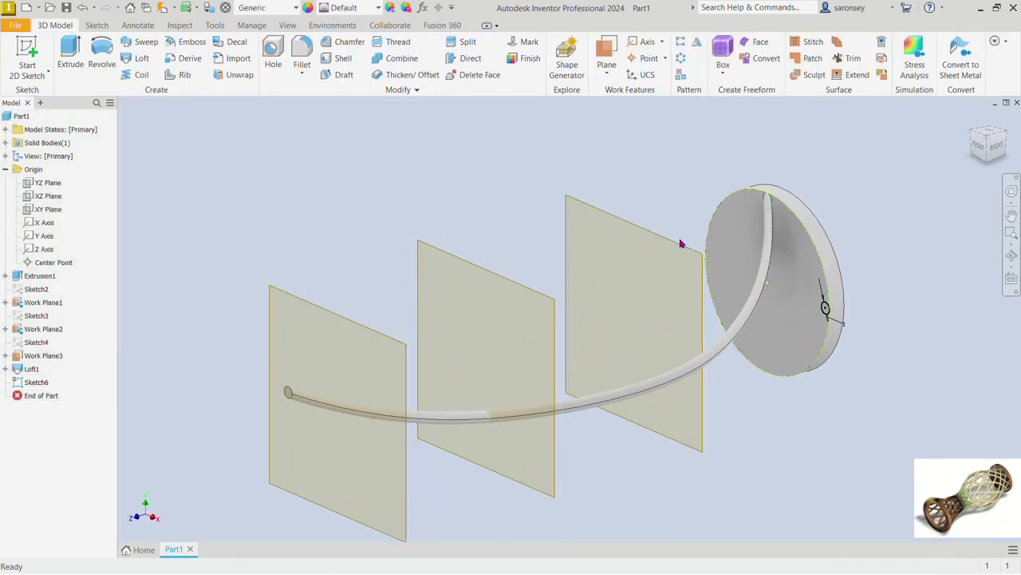
Start a sketch on Work Plane1 and project the disc's edge circle into it.
click(683, 252)
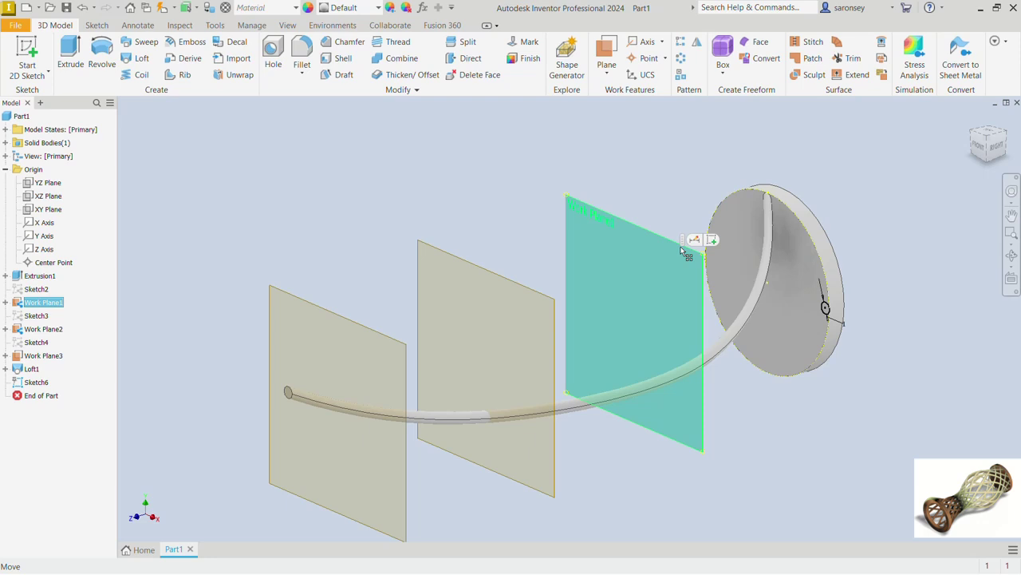
click(711, 240)
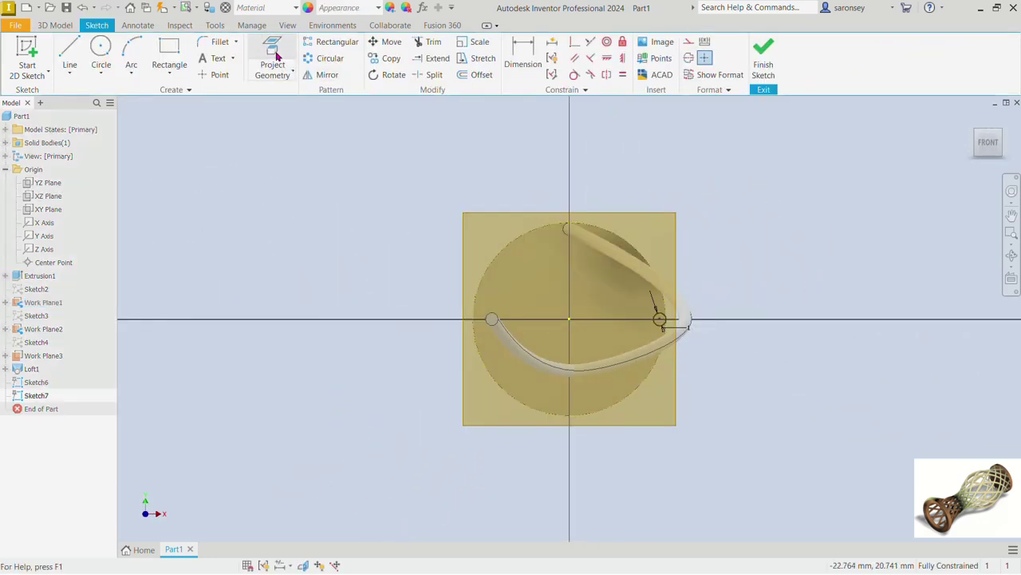
click(281, 71)
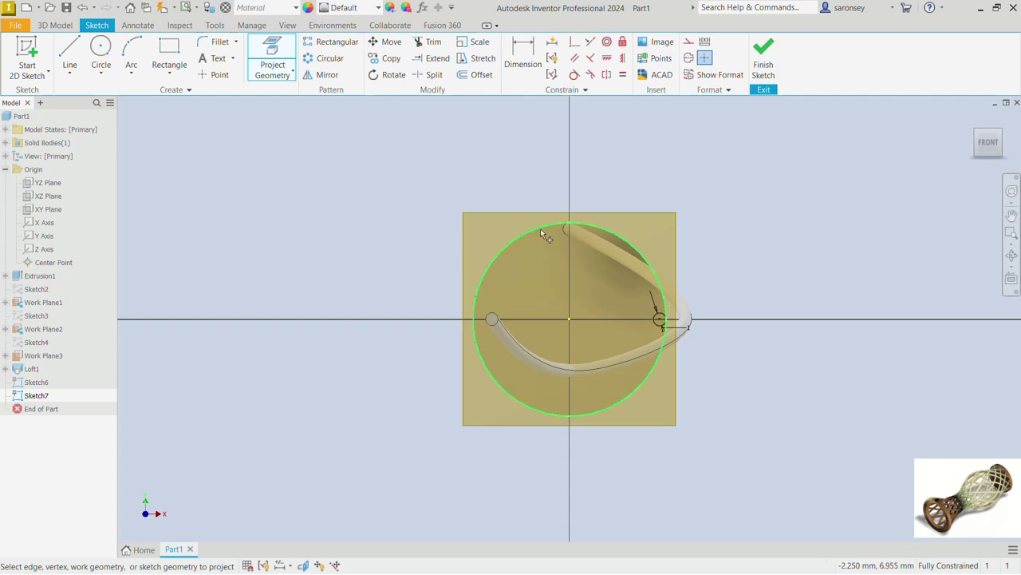
click(542, 229)
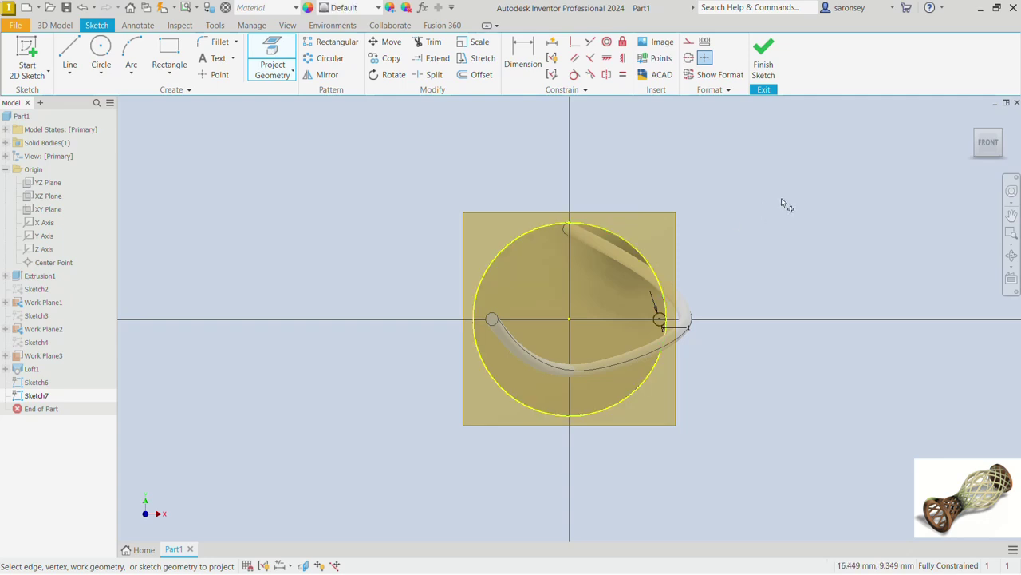
right_click(399, 153)
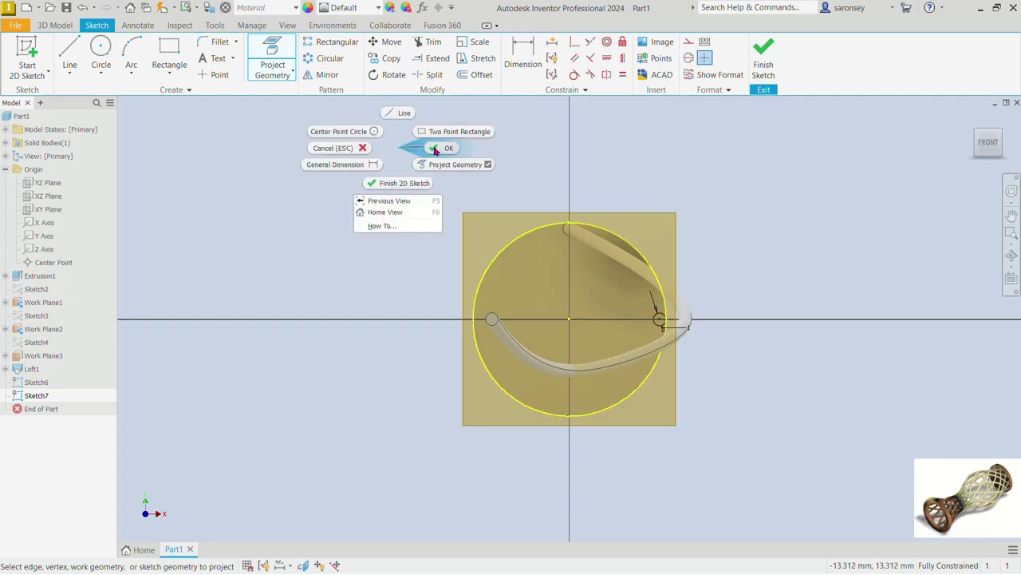
click(435, 149)
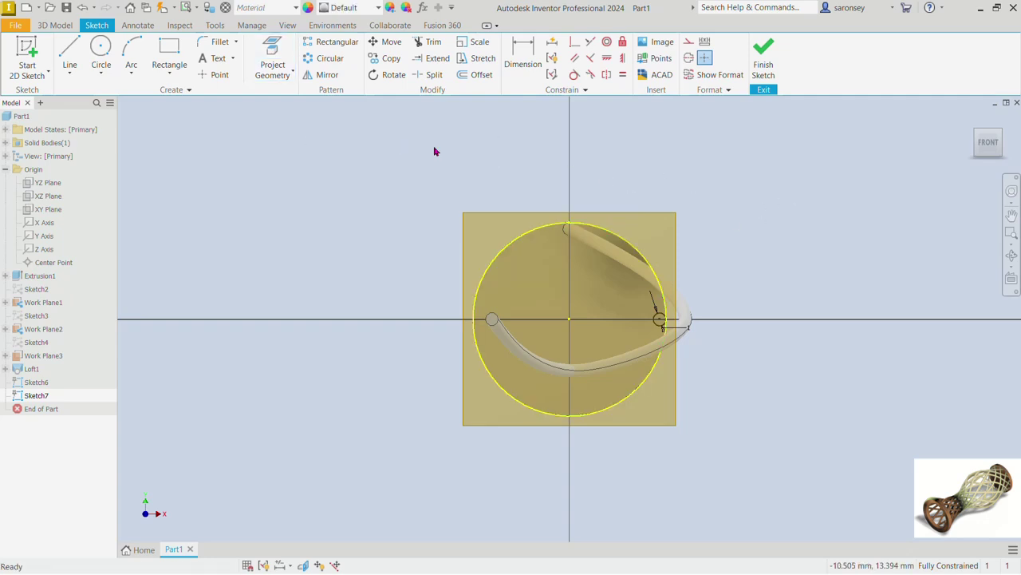
Draw a 1 mm circle above the disc, vertically aligned with the origin.
click(95, 51)
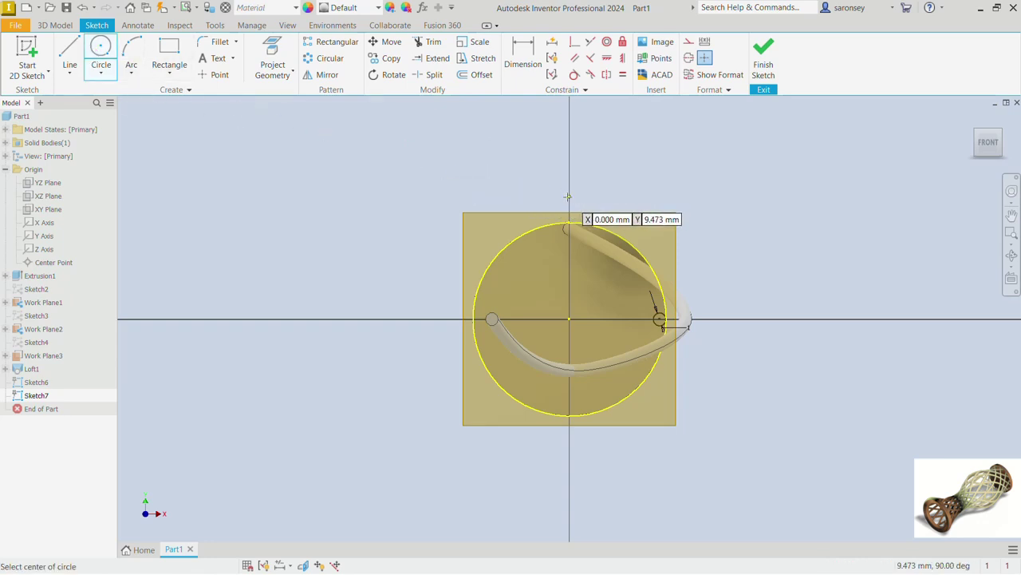
click(569, 196)
text(1)
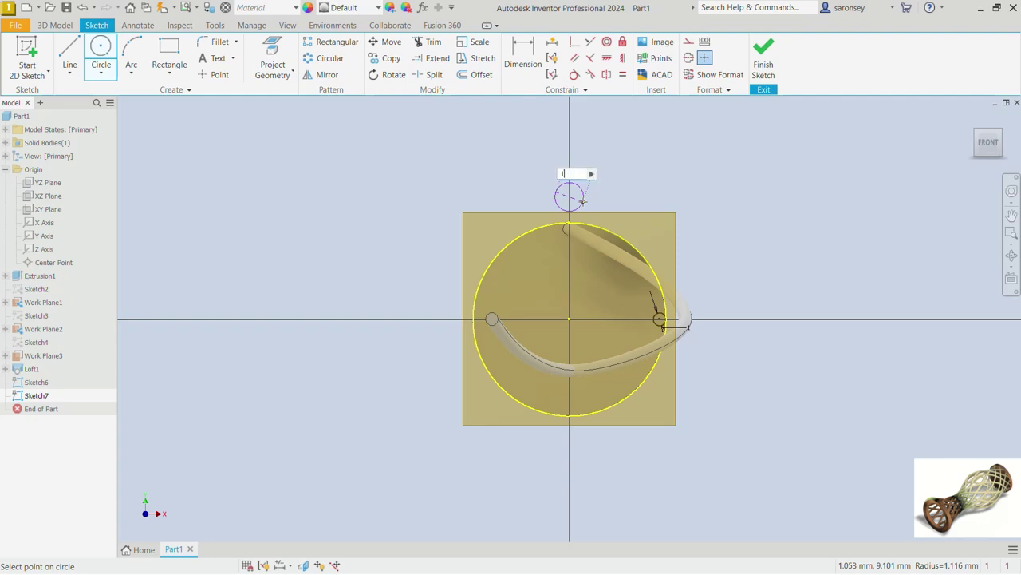
key(Return)
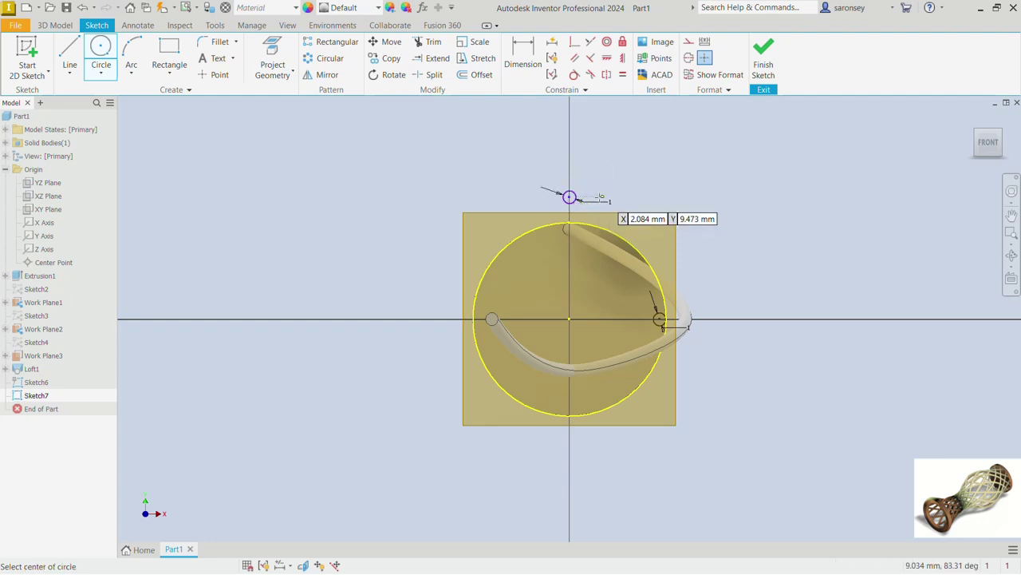
click(622, 57)
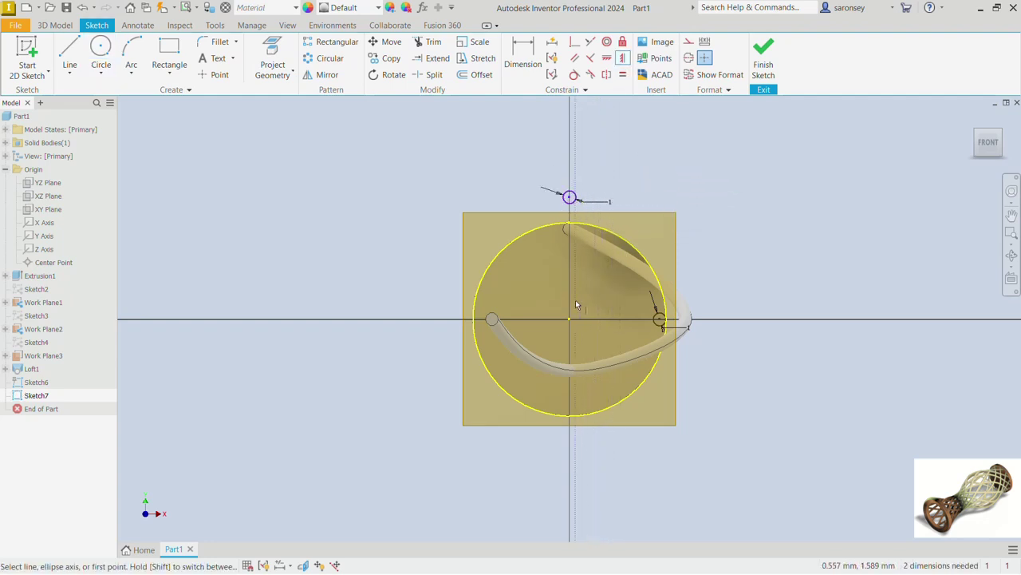
click(568, 320)
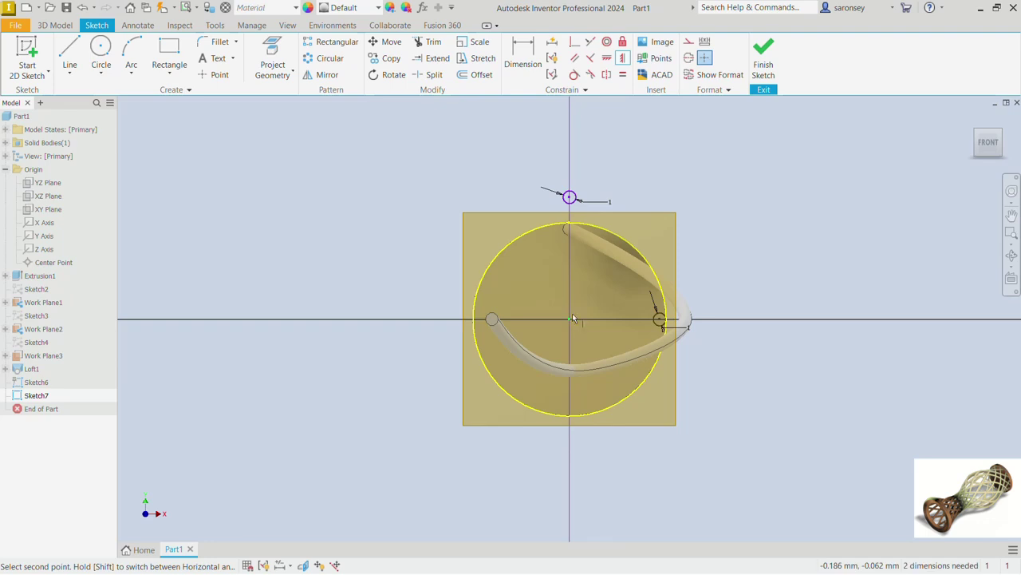
click(569, 196)
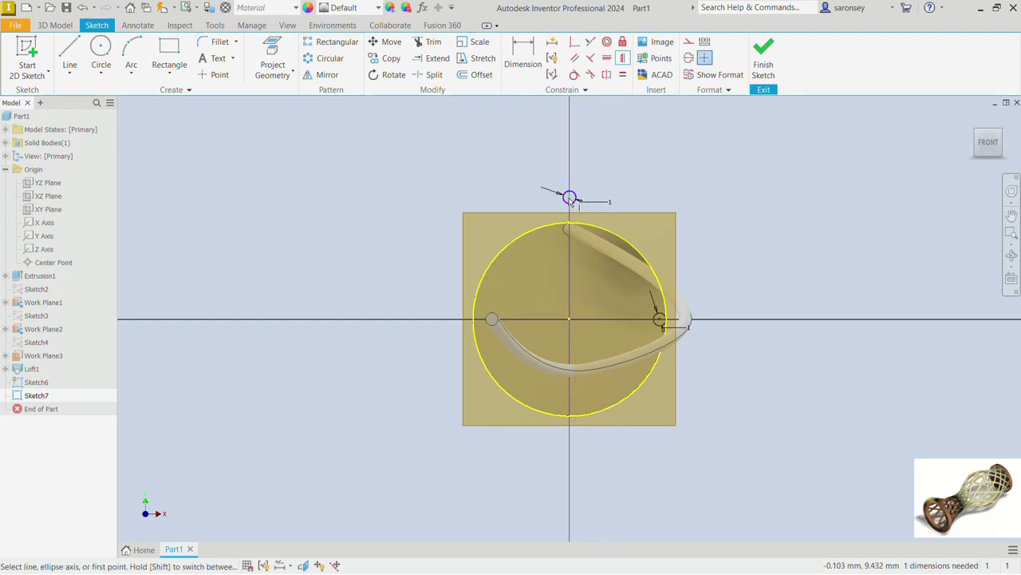
Dimension the circle's position to 1, make the large circle construction, and finish Sketch7.
click(523, 54)
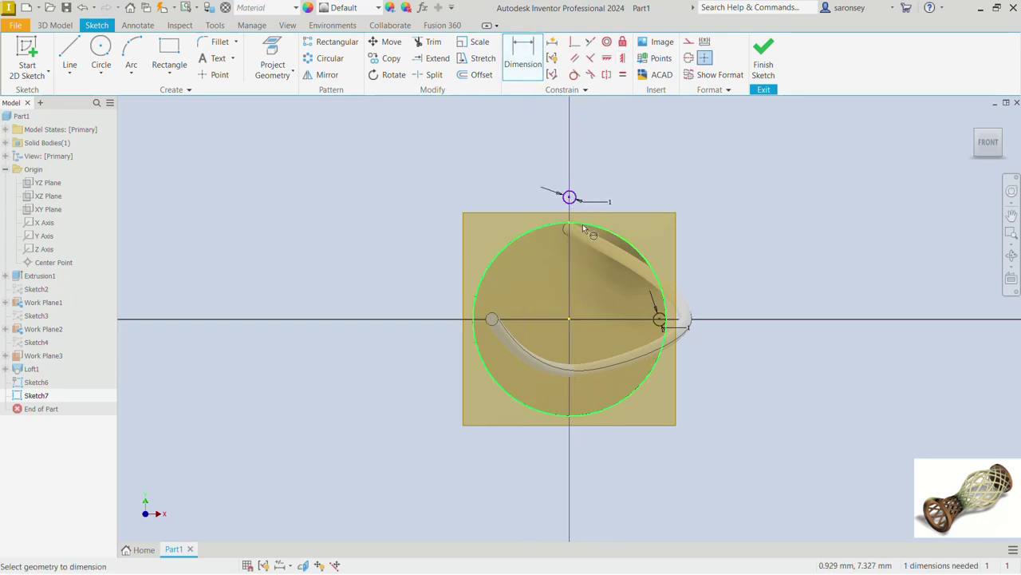
click(569, 196)
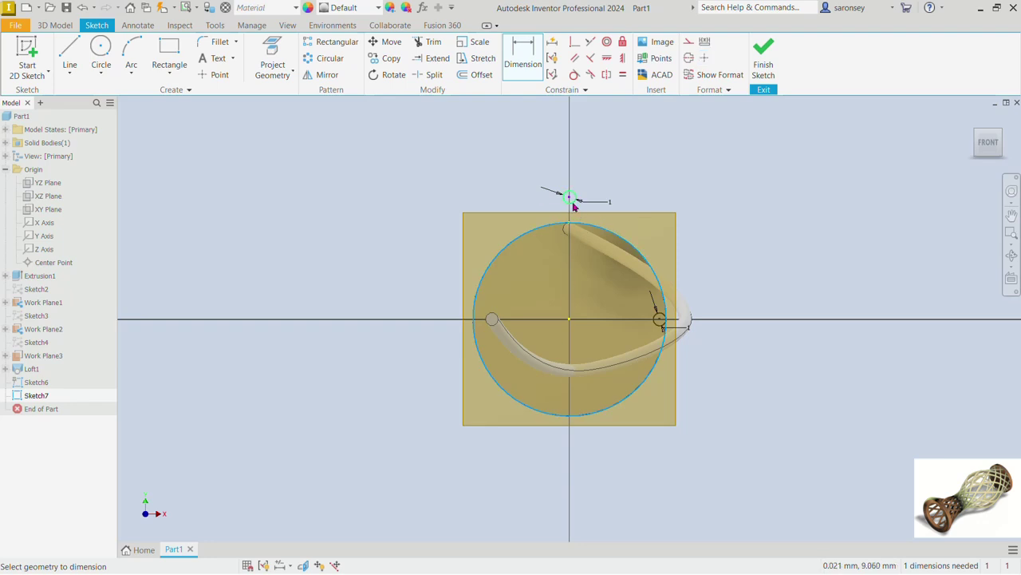
click(689, 213)
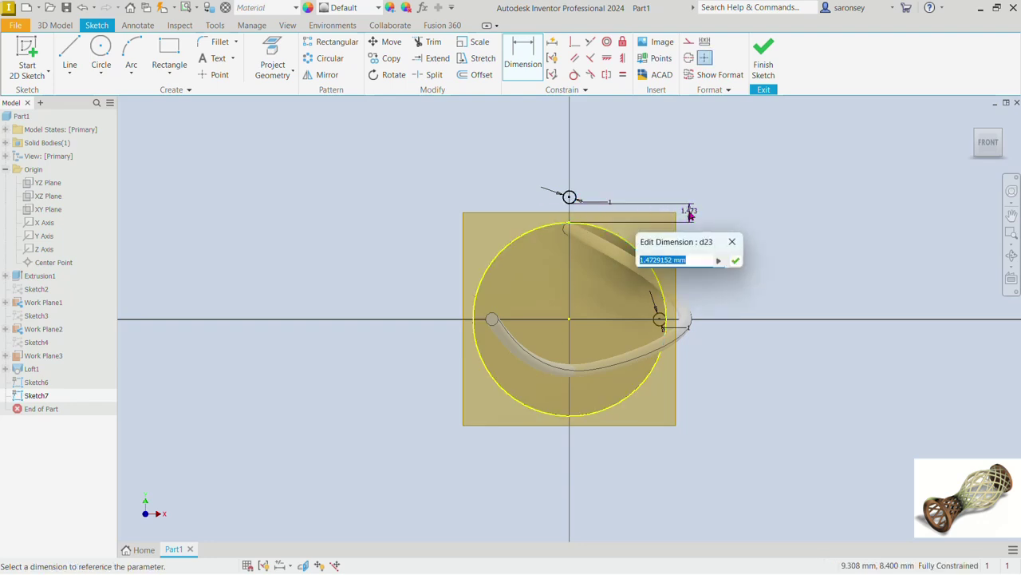
text(1)
key(Return)
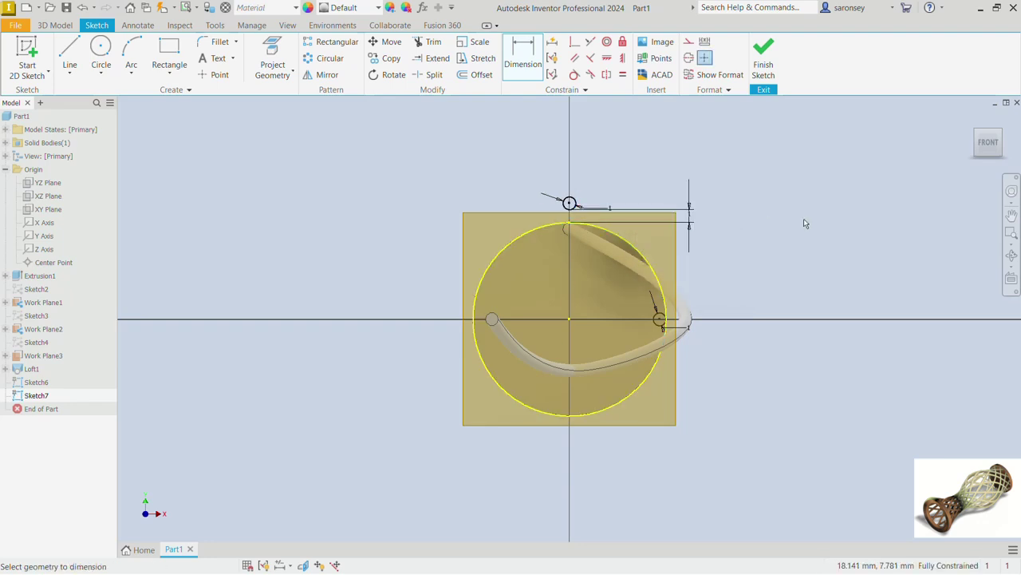
key(Escape)
click(536, 236)
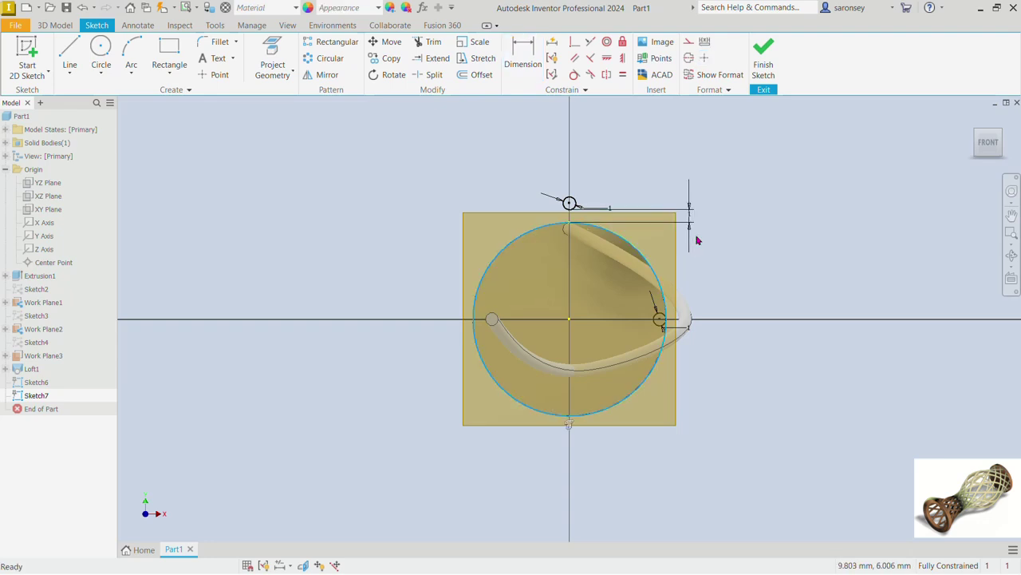
click(688, 42)
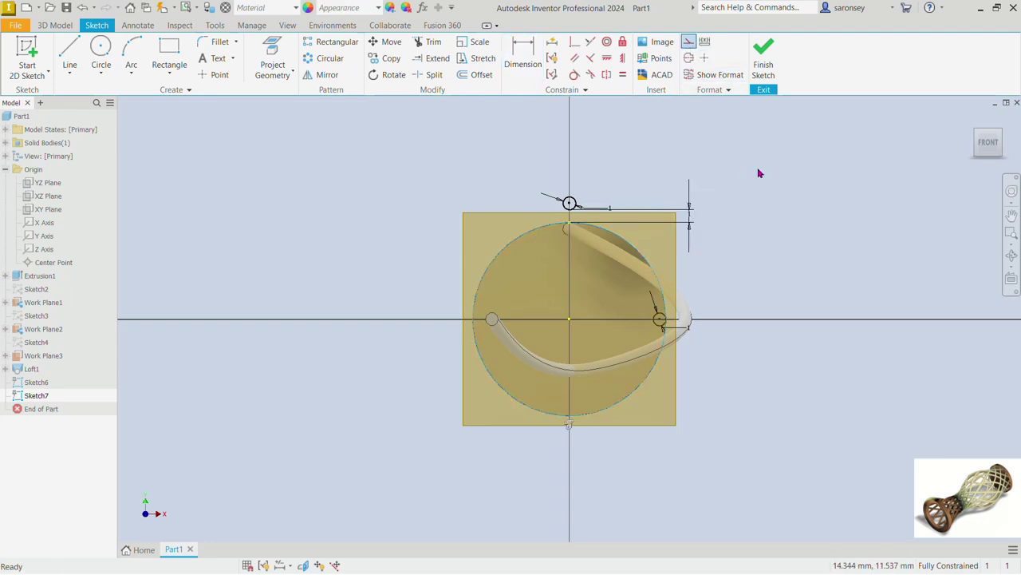
click(763, 56)
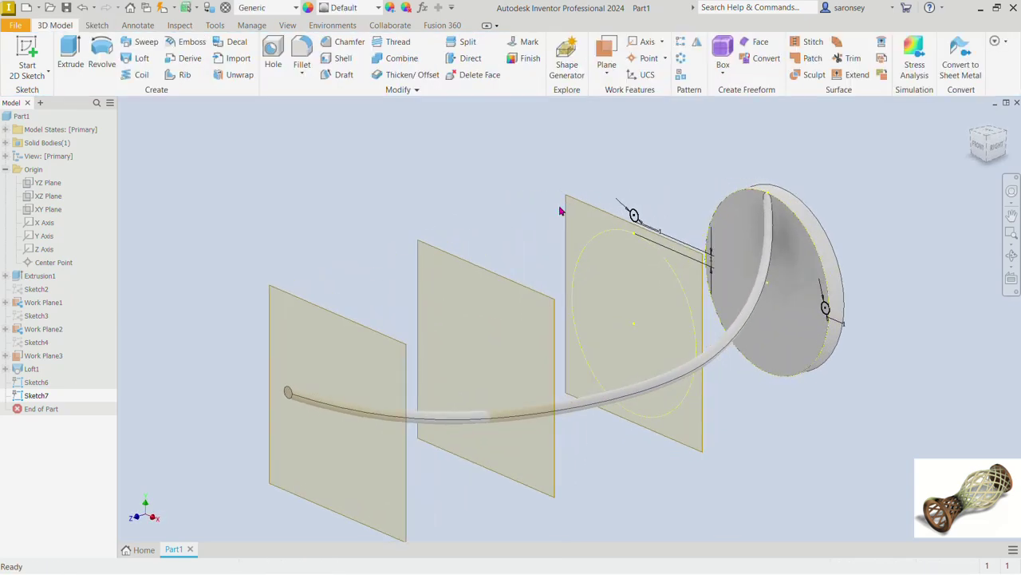
Start a sketch on Work Plane2 with a 1 mm circle left of the origin.
click(538, 296)
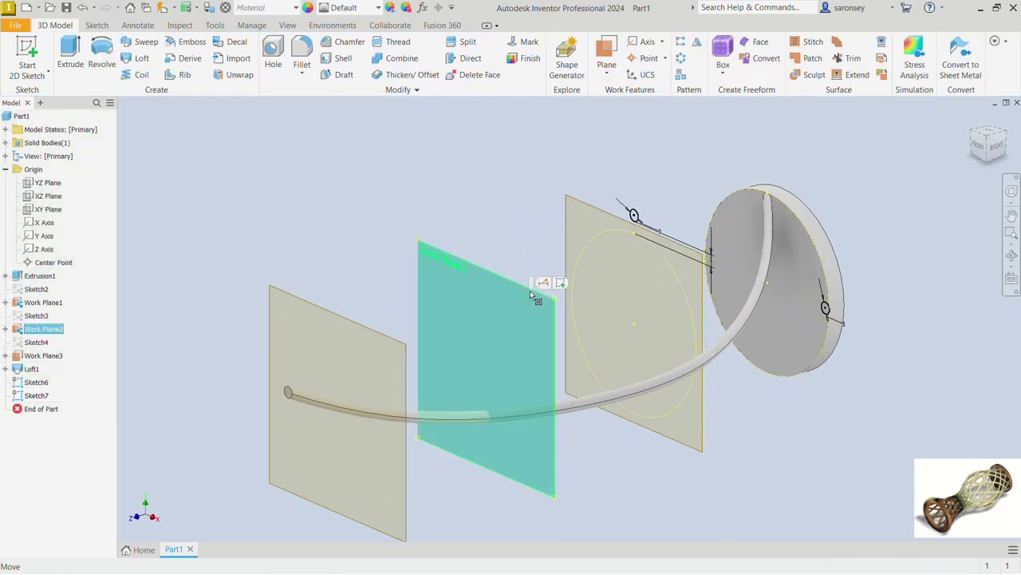
click(560, 285)
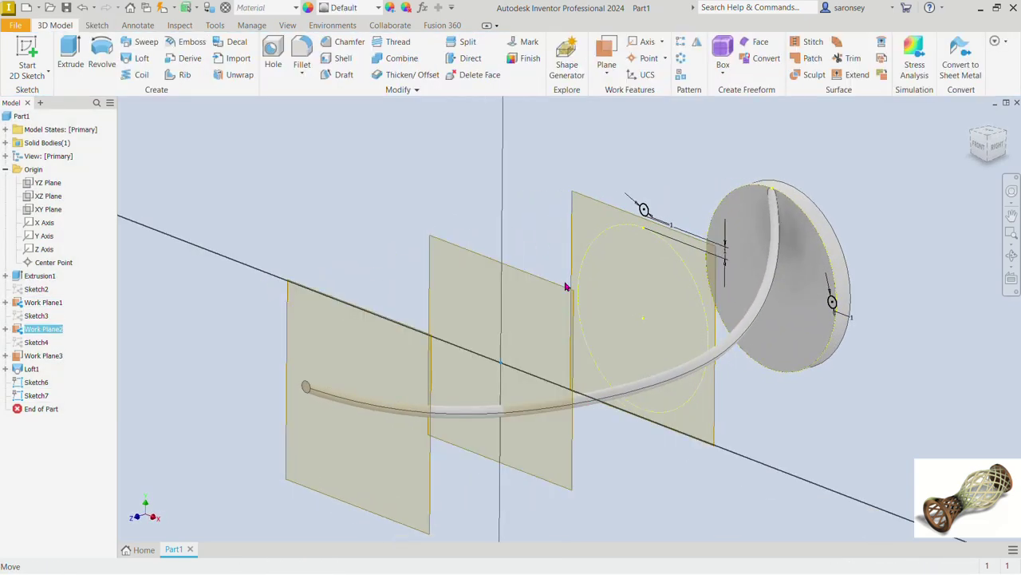
click(103, 51)
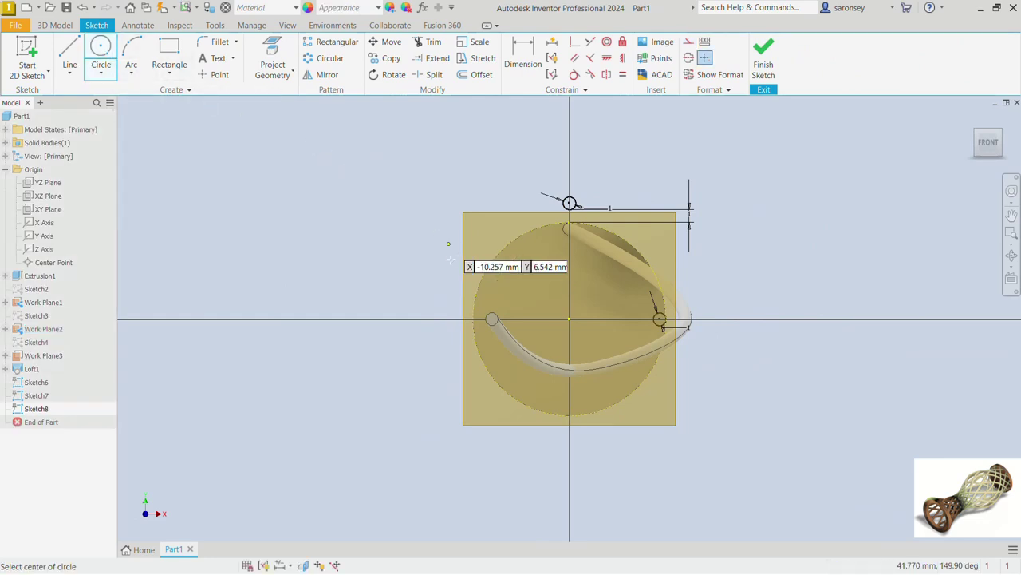
click(530, 314)
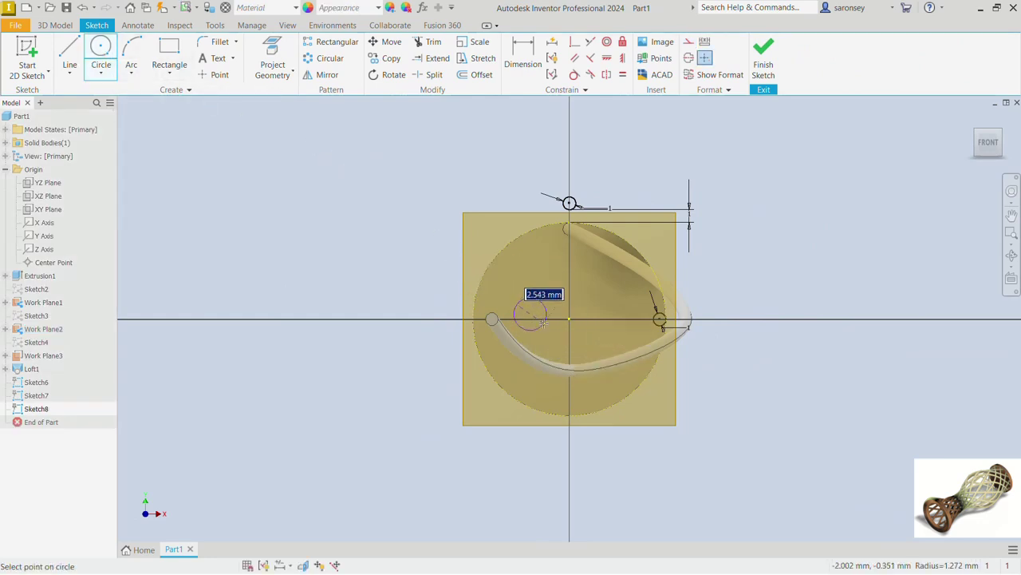
text(1)
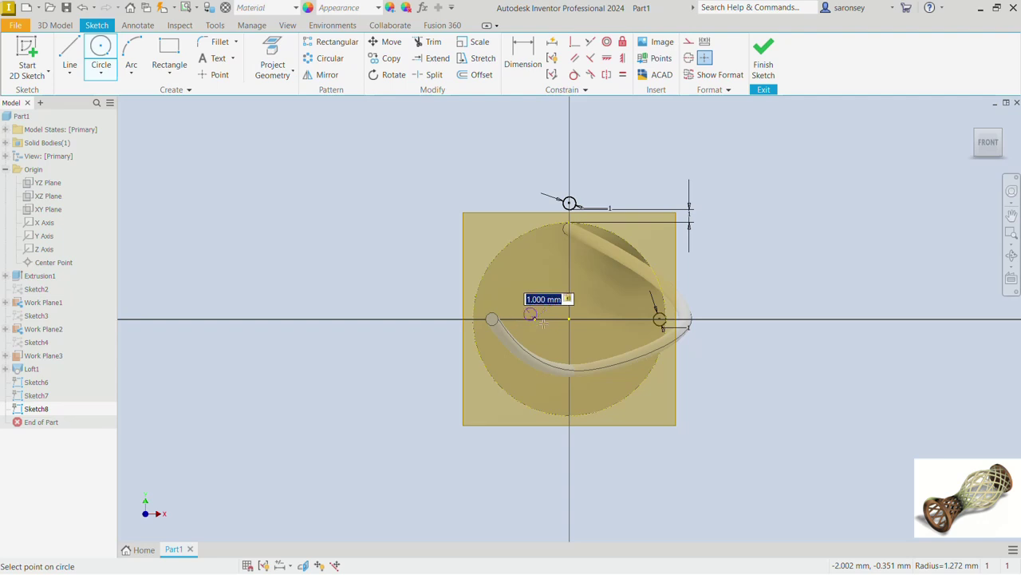
key(Return)
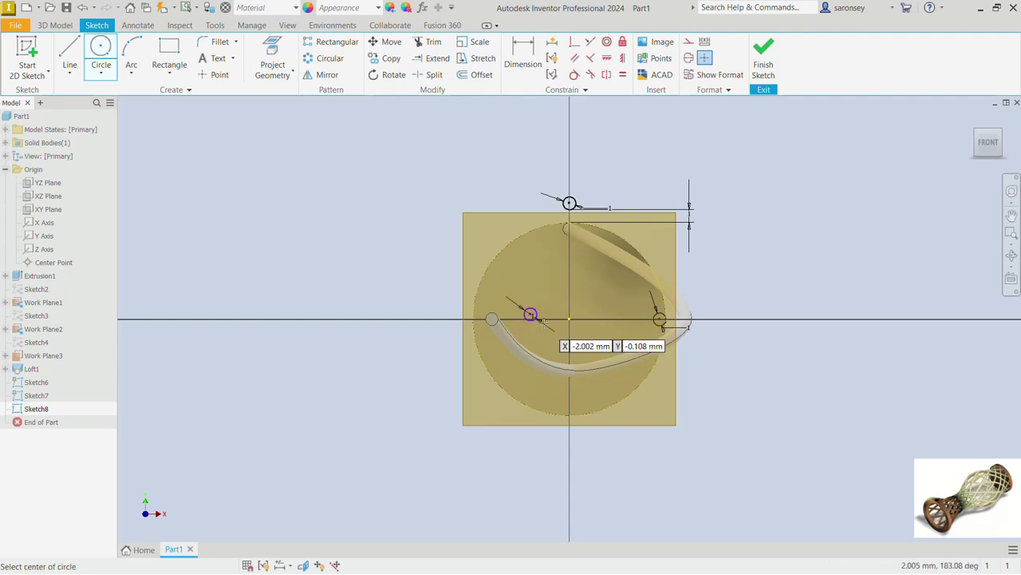
Align the circle horizontally with the origin, dimension it 4 mm away, and finish Sketch8.
click(609, 58)
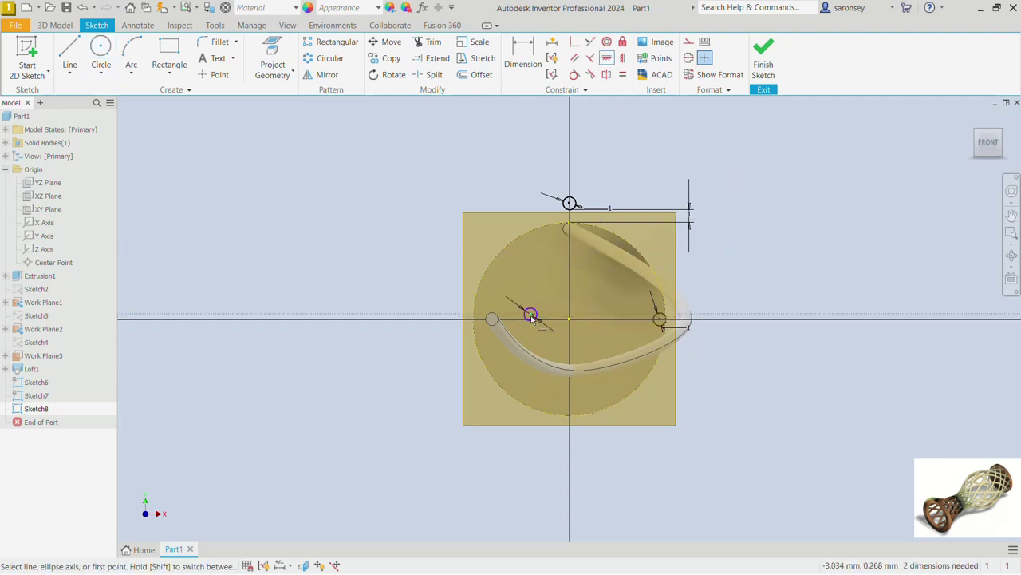
click(530, 315)
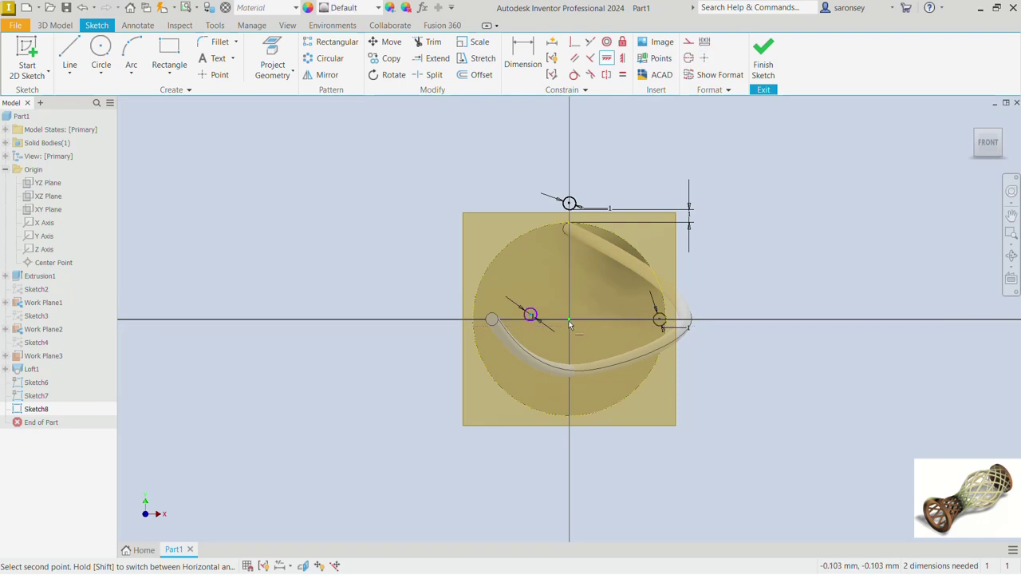
click(569, 320)
key(d)
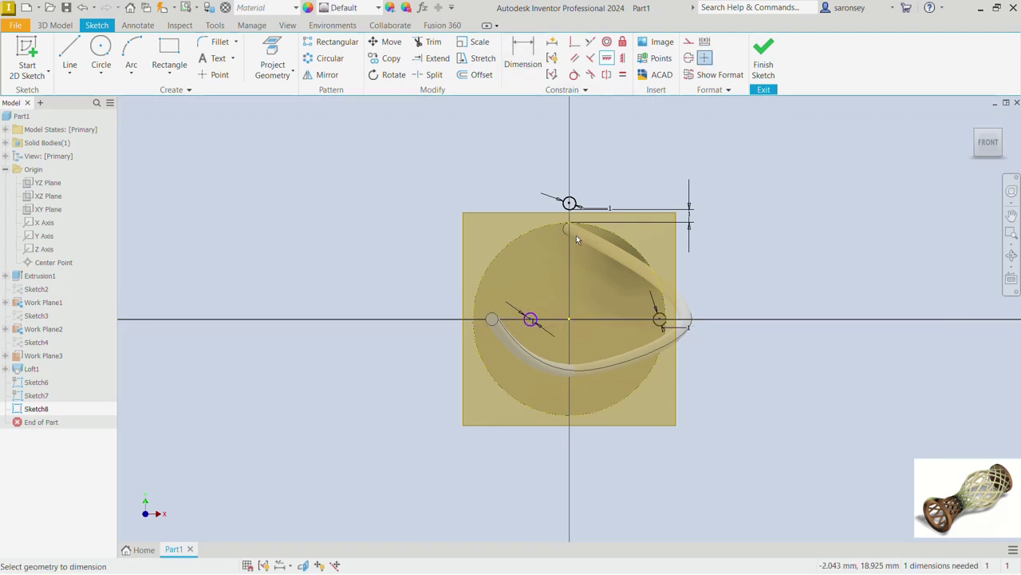
click(531, 320)
click(569, 319)
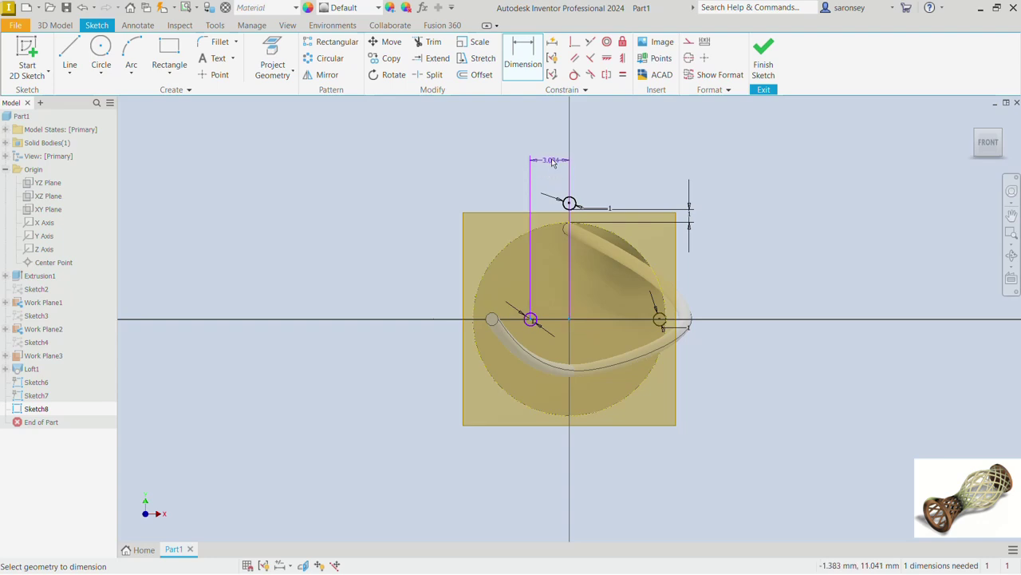
click(553, 162)
text(4)
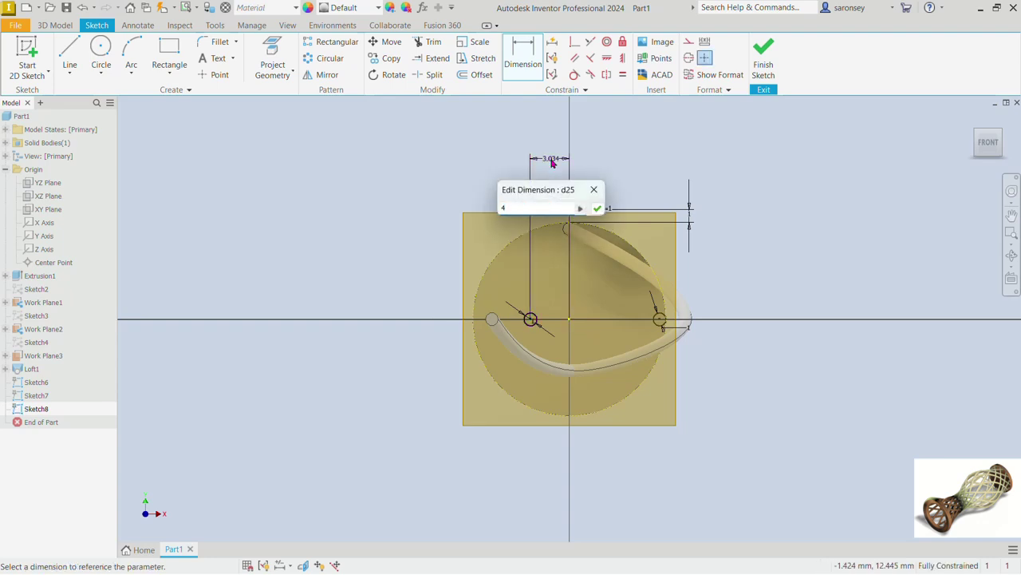
key(Return)
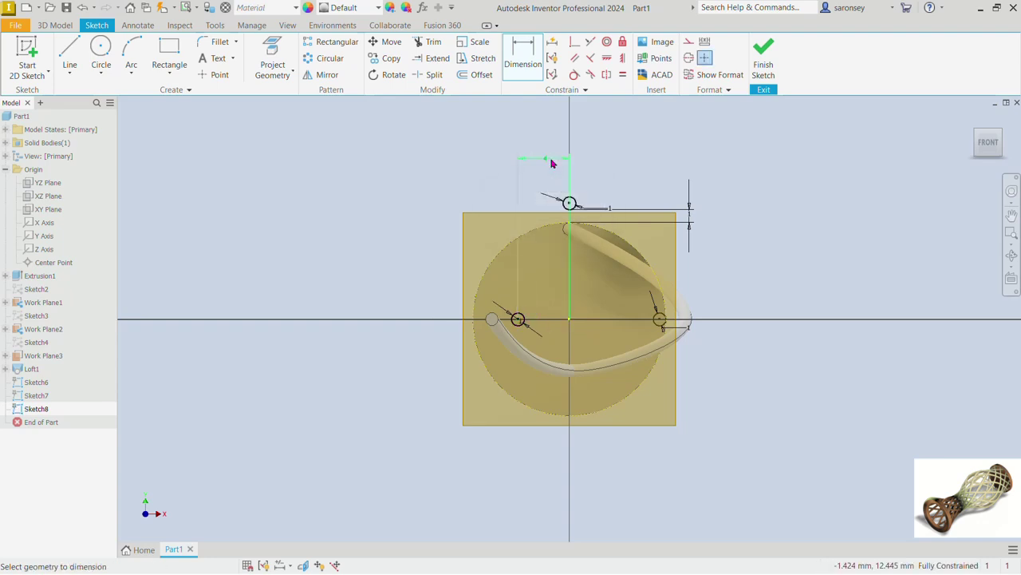
click(759, 62)
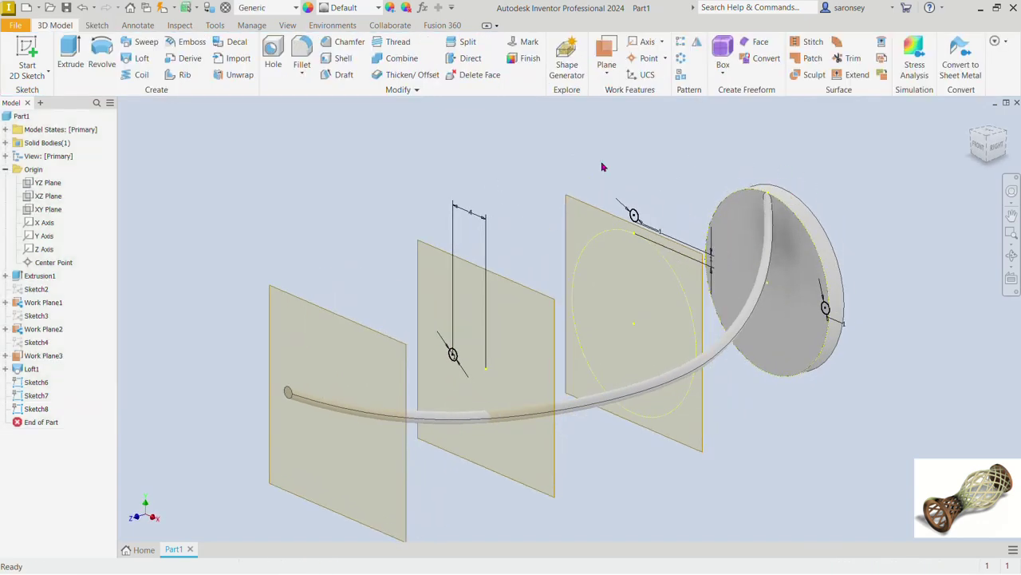
Start a sketch on Work Plane3 with a 1 mm circle near the bottom.
click(385, 327)
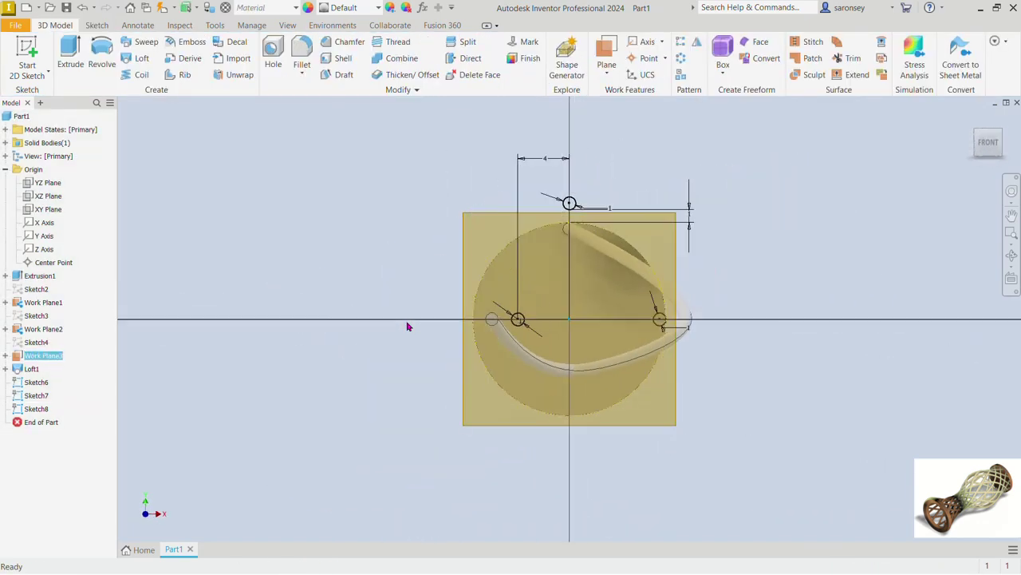
click(102, 47)
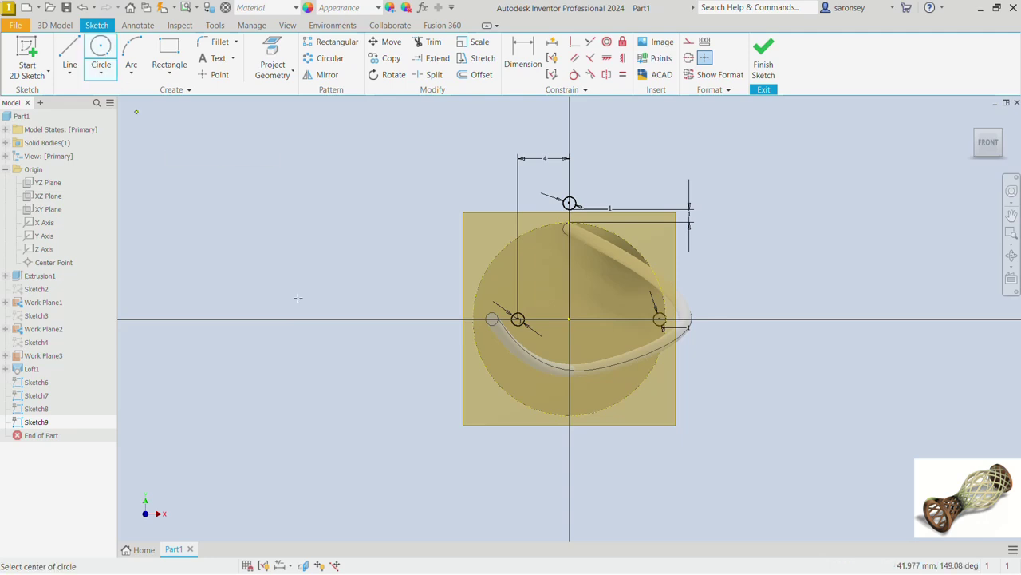
click(564, 405)
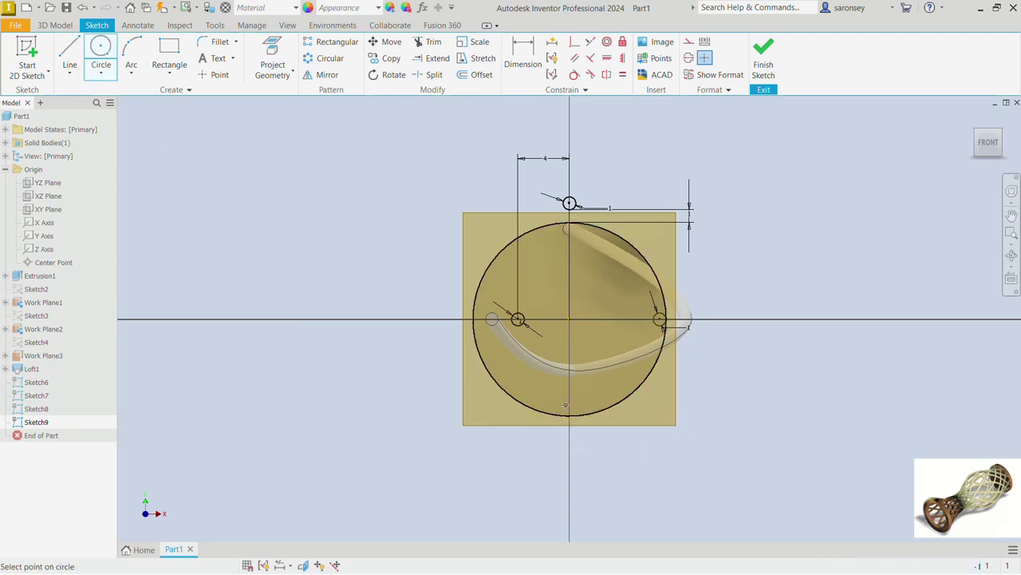
text(1)
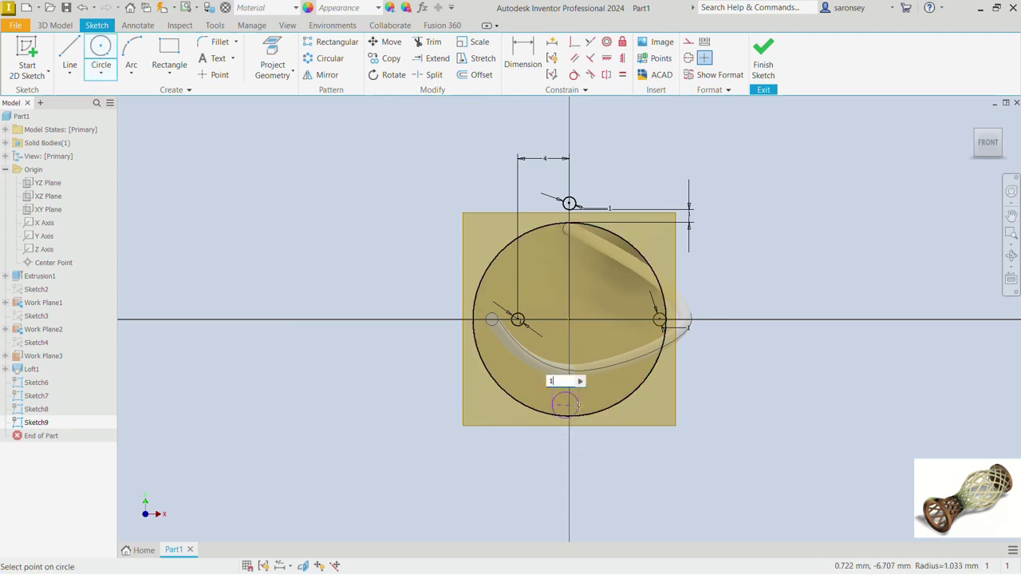
key(Return)
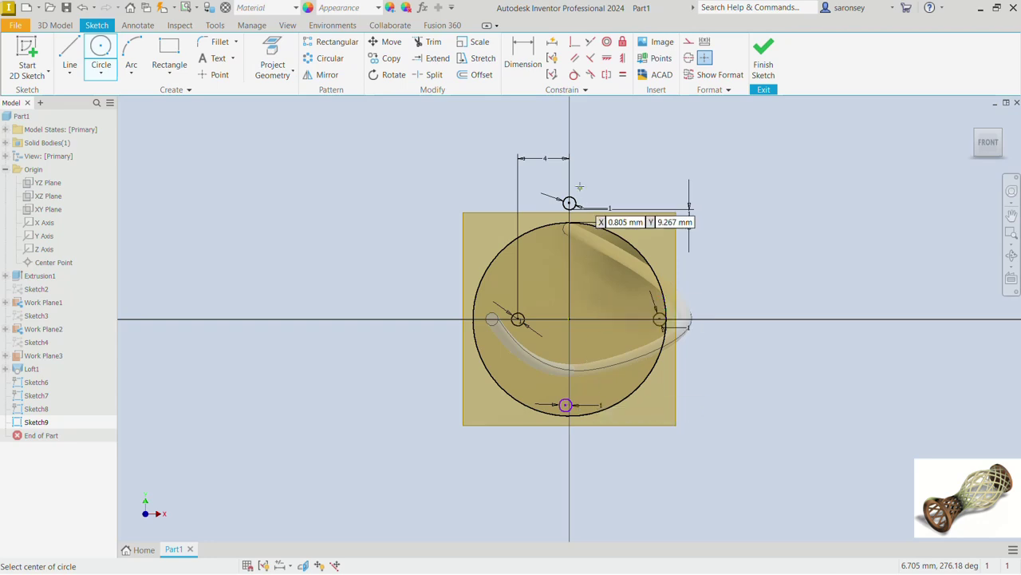
Constrain the small circle directly below the origin and tangent to the large circle.
click(624, 60)
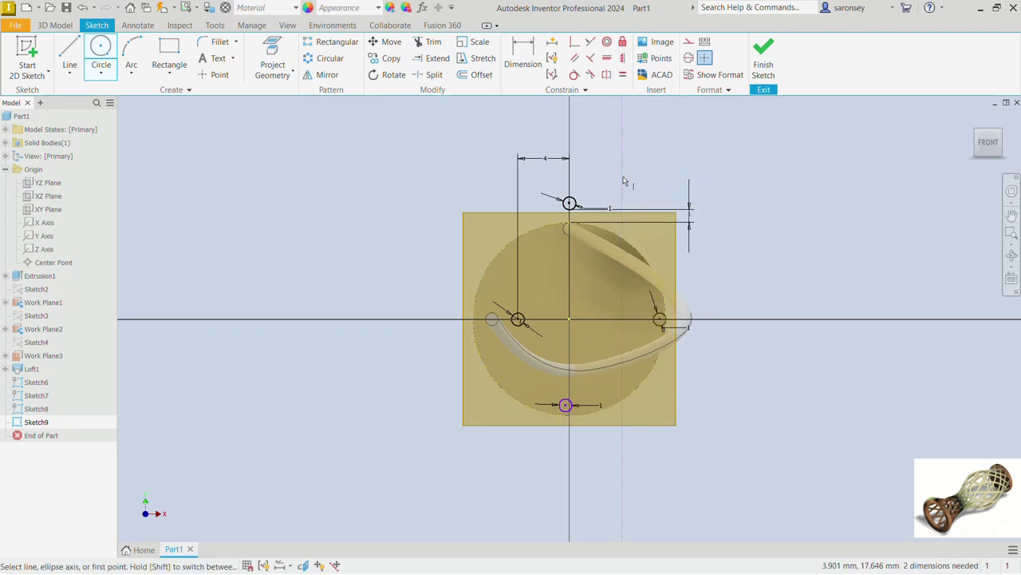
click(569, 318)
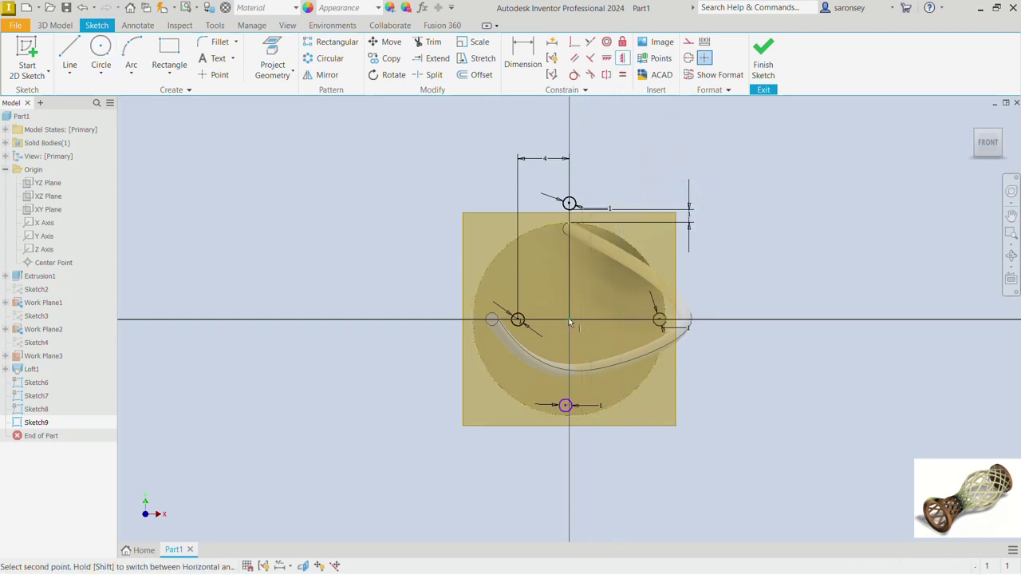
click(565, 405)
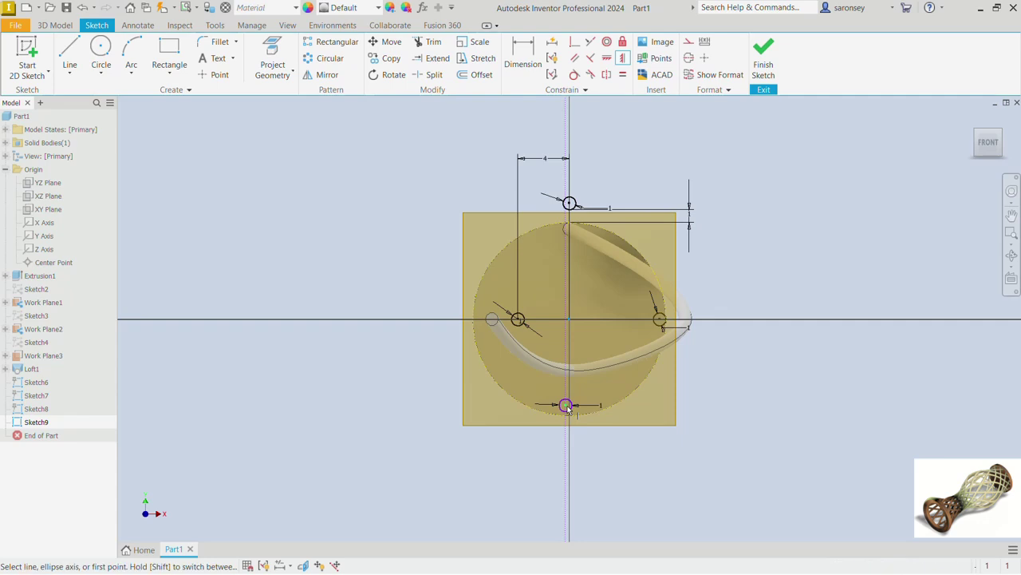
click(574, 75)
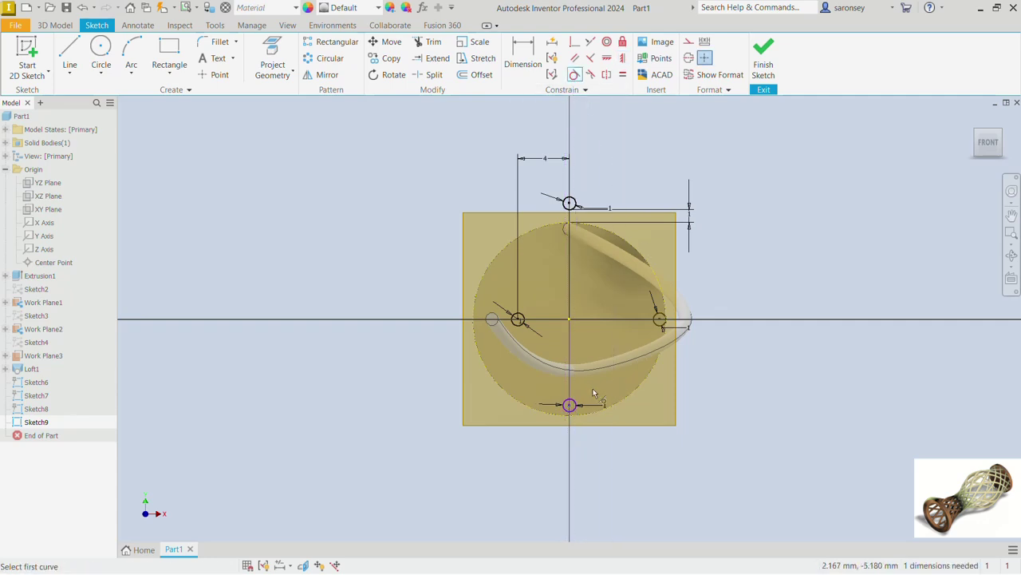
click(577, 408)
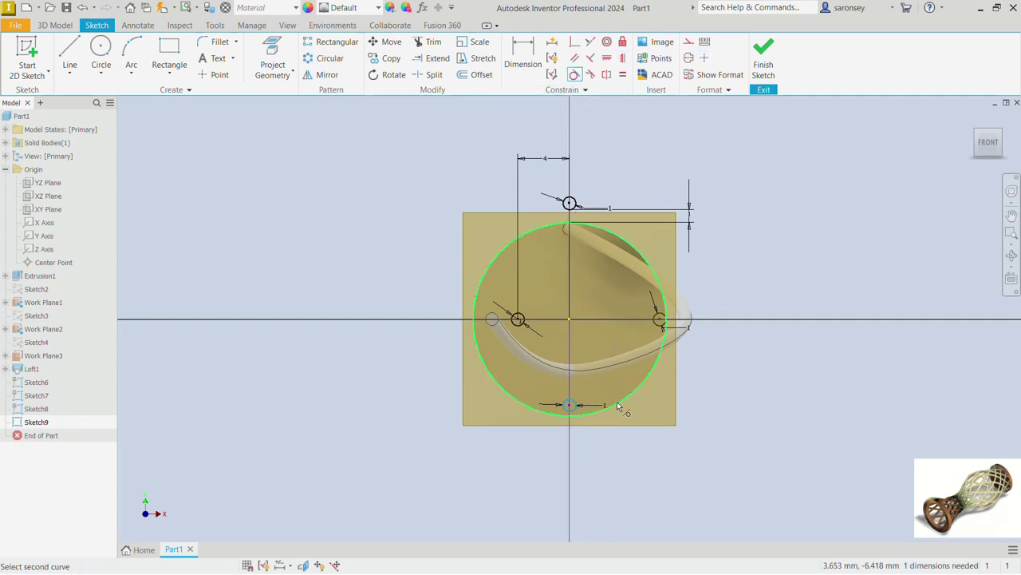
click(614, 404)
right_click(732, 183)
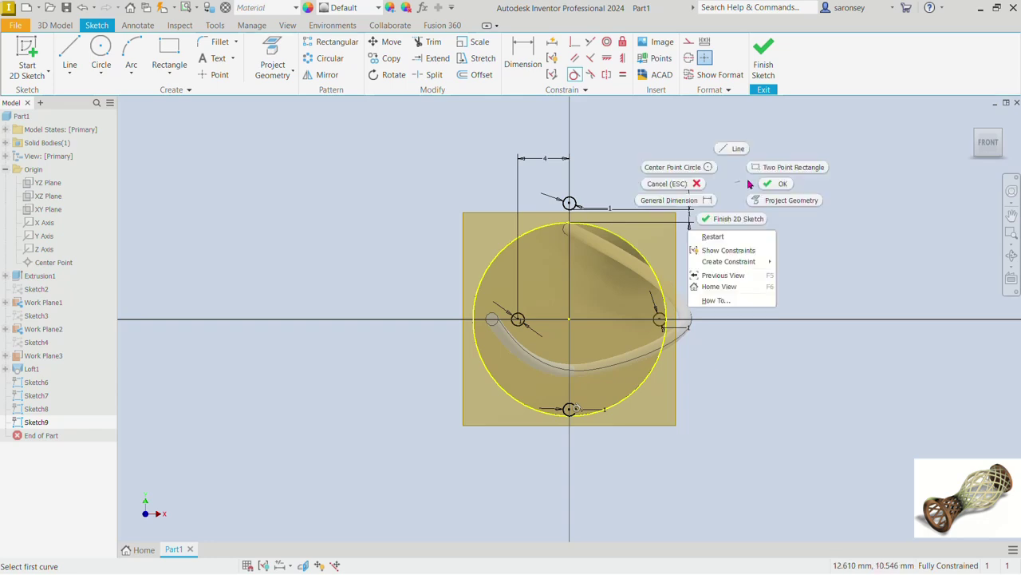
click(775, 183)
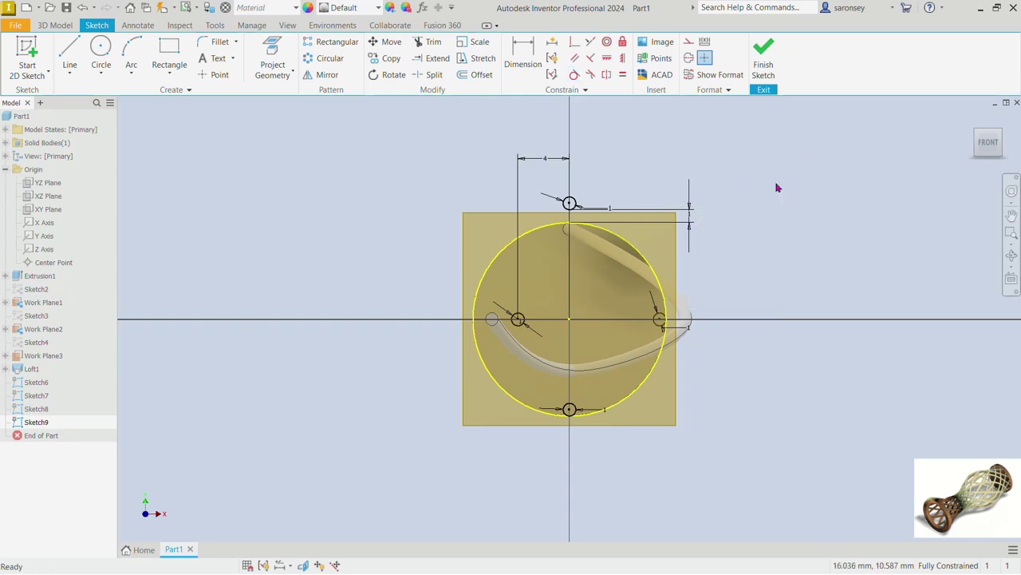
Make the large circle construction geometry and finish Sketch9.
click(657, 269)
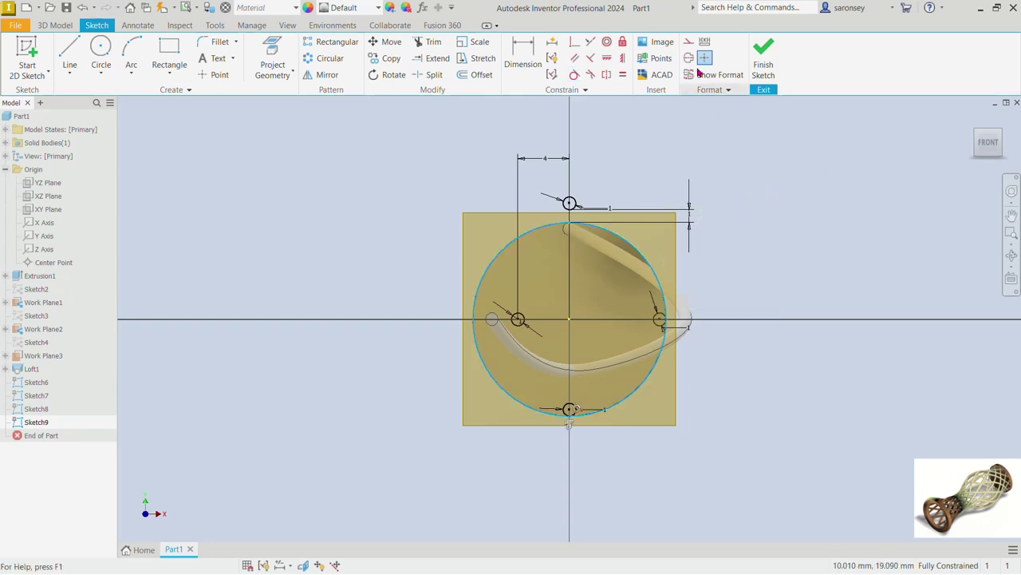
click(688, 42)
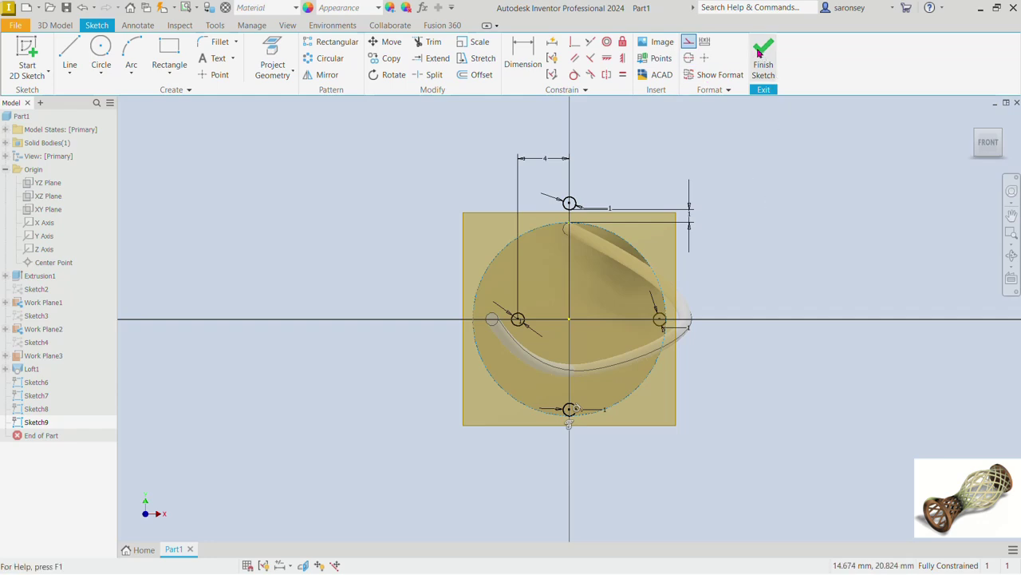
key(F6)
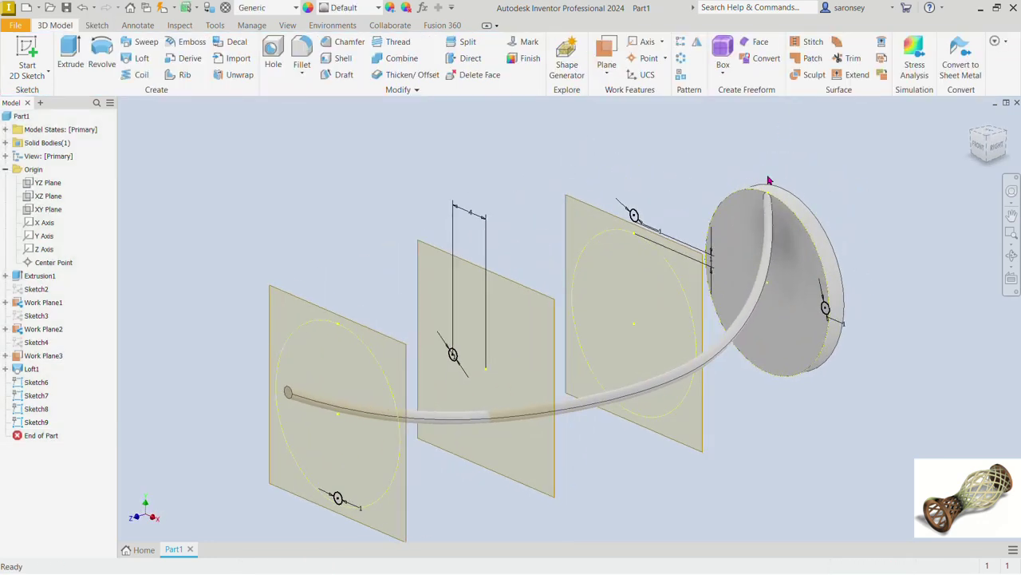
Loft Loft2 through the Sketch9, Sketch8, Sketch7 and Sketch6 circles in order.
click(137, 59)
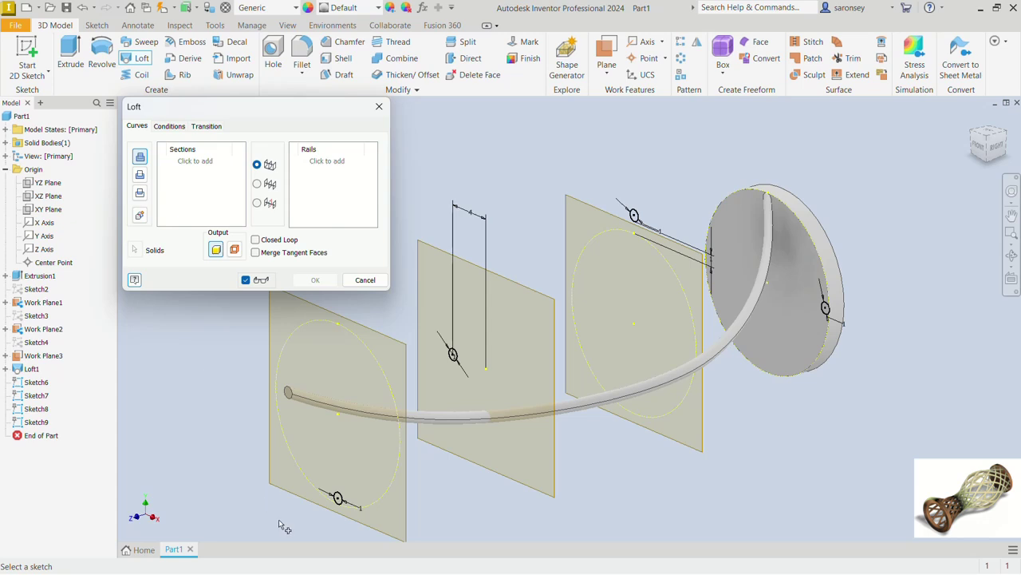
click(346, 511)
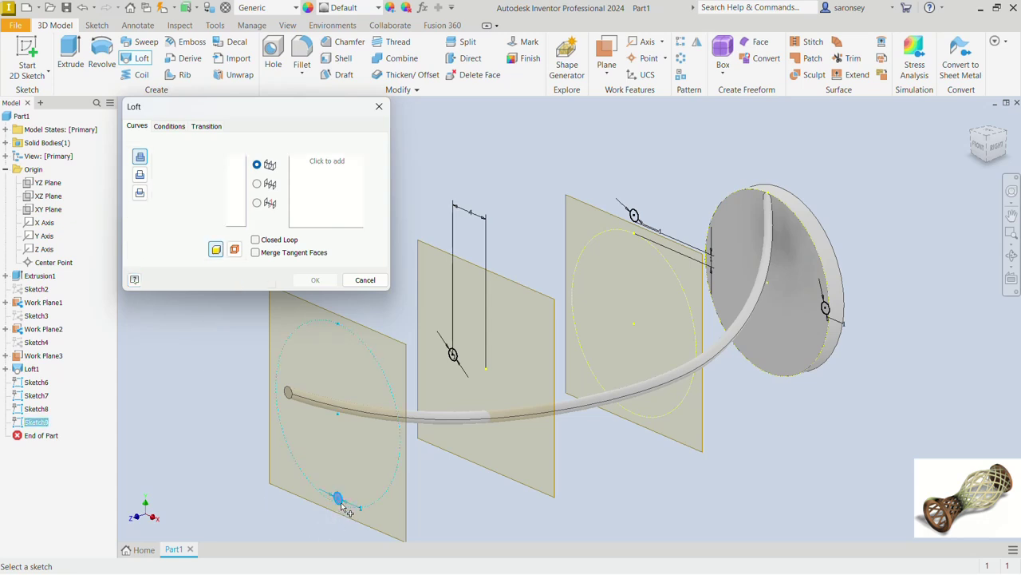
click(457, 356)
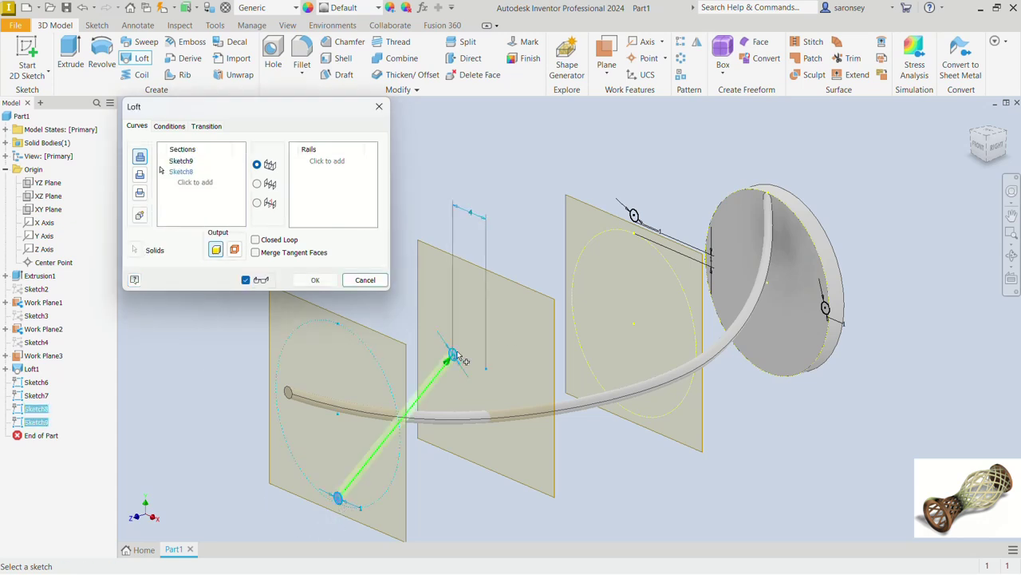
click(638, 228)
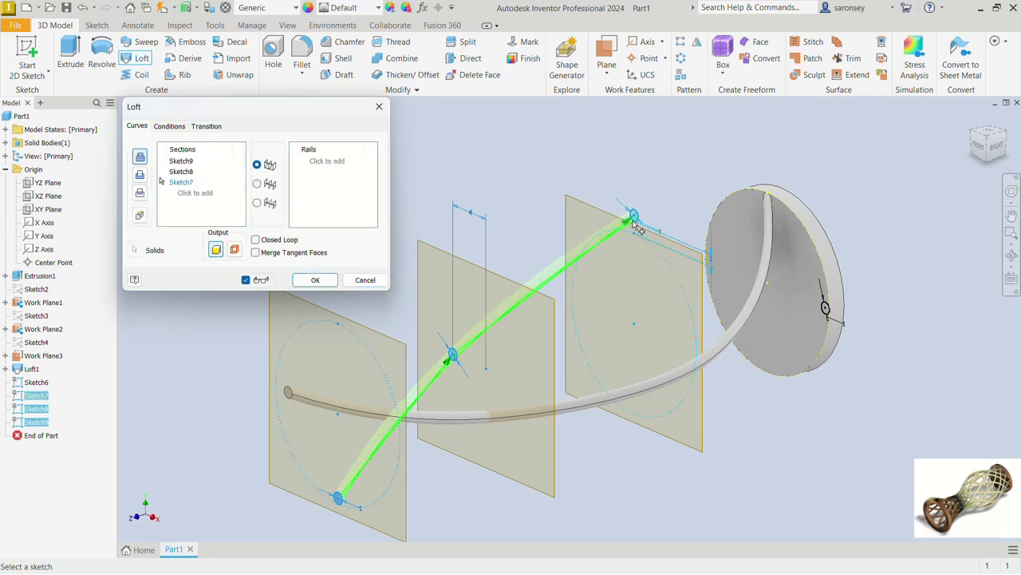
click(825, 309)
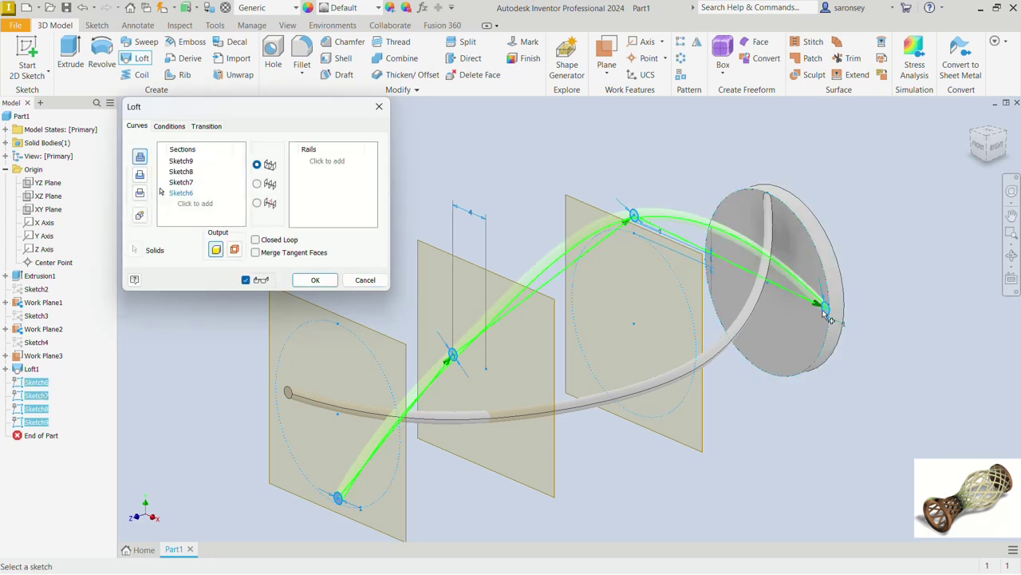
click(331, 280)
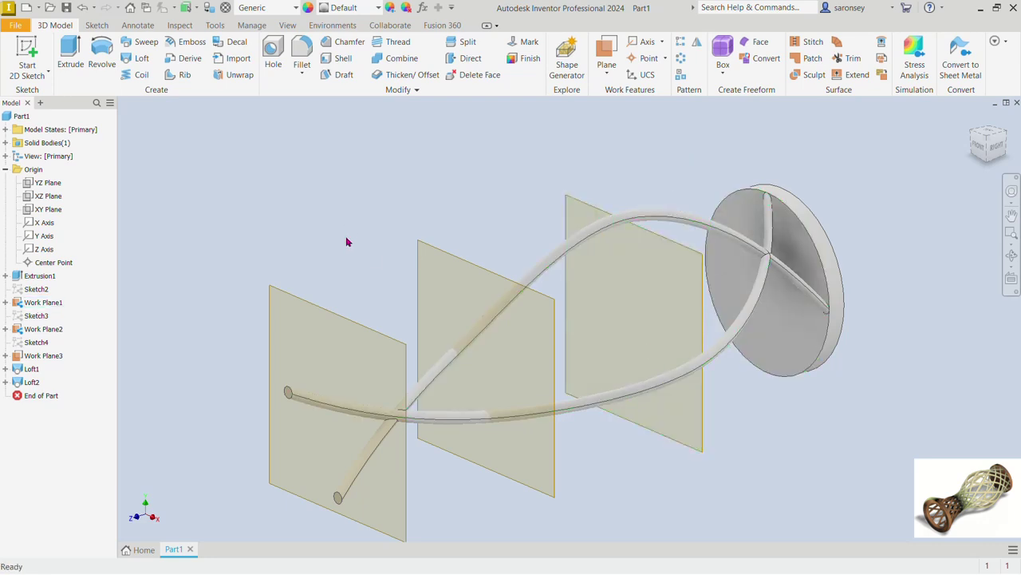
Turn off visibility of Work Plane3, Work Plane1 and Work Plane2.
click(397, 347)
right_click(399, 347)
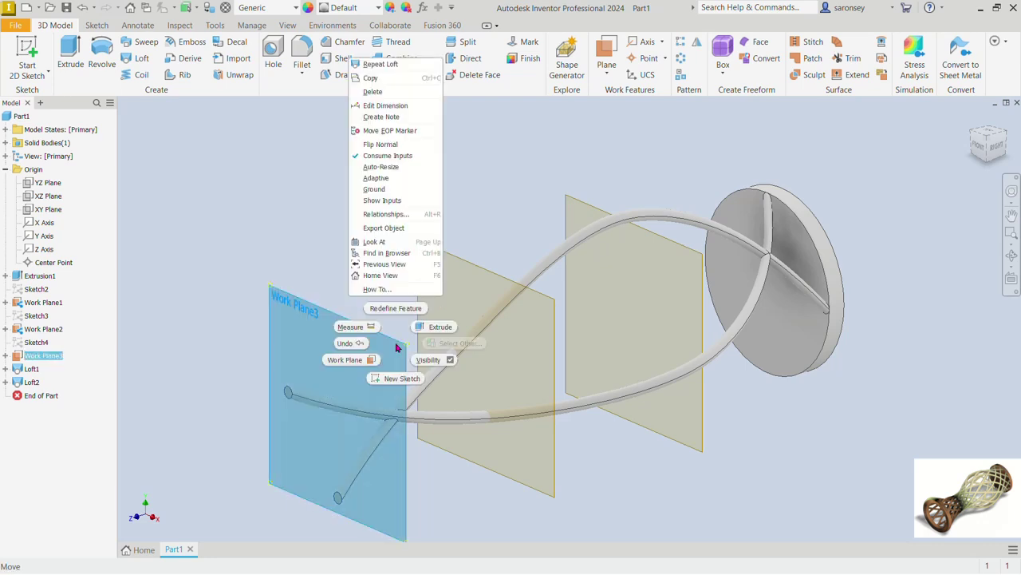
click(422, 363)
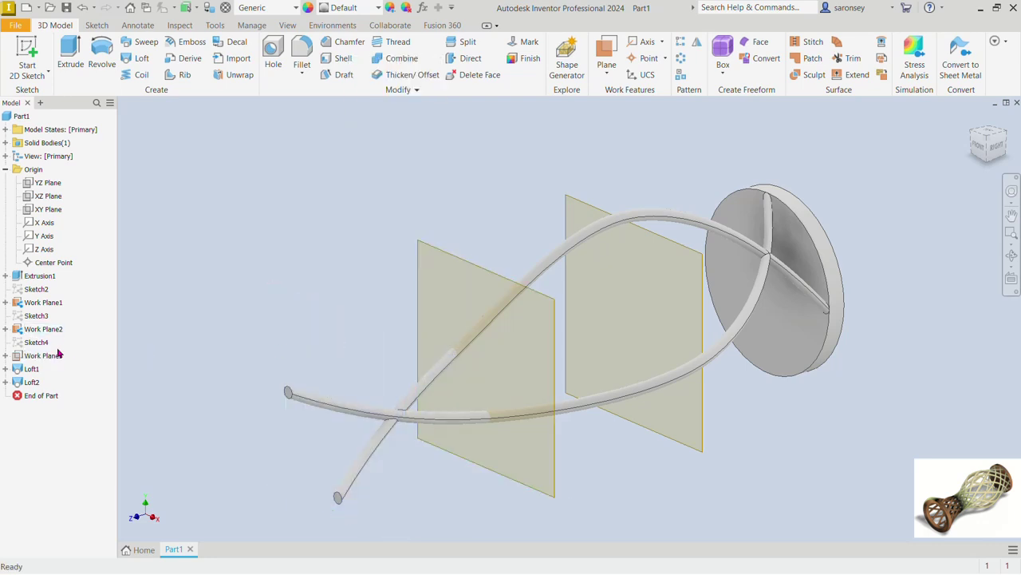
click(44, 302)
right_click(51, 306)
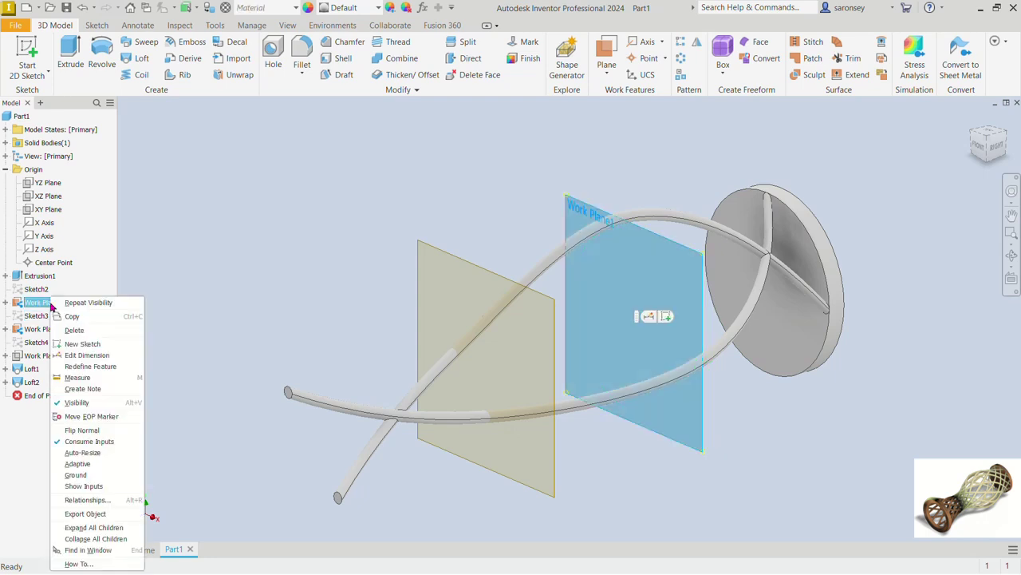
click(80, 403)
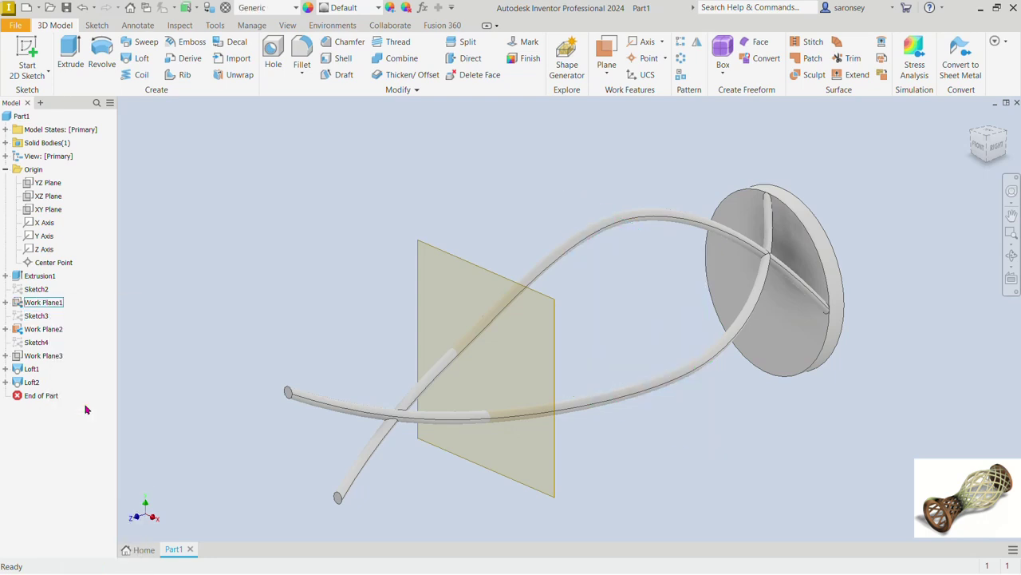
click(58, 333)
right_click(58, 333)
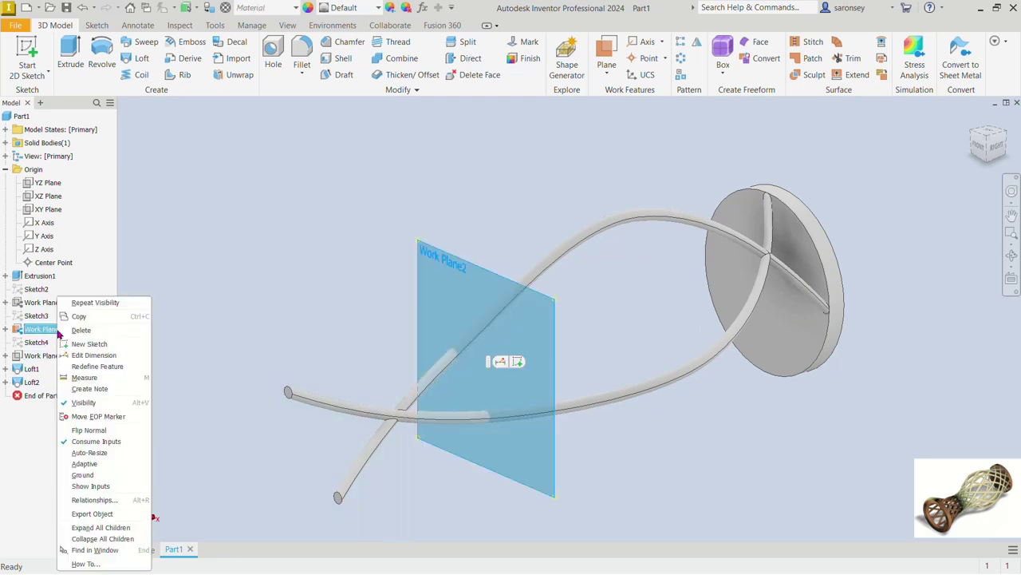
click(81, 403)
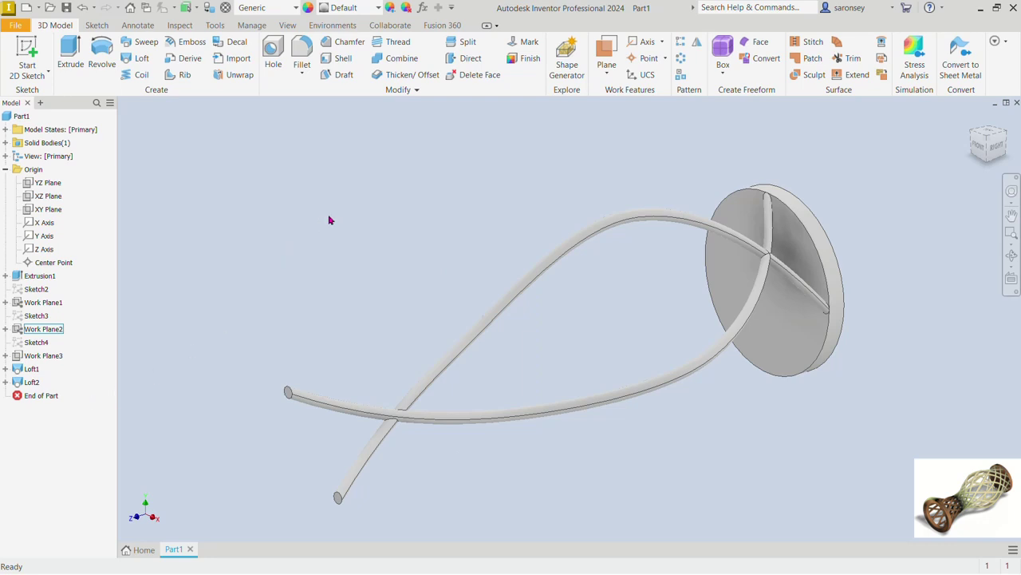
Circular-pattern Loft1 and Loft2 around the disc's axis with 10 copies.
click(680, 62)
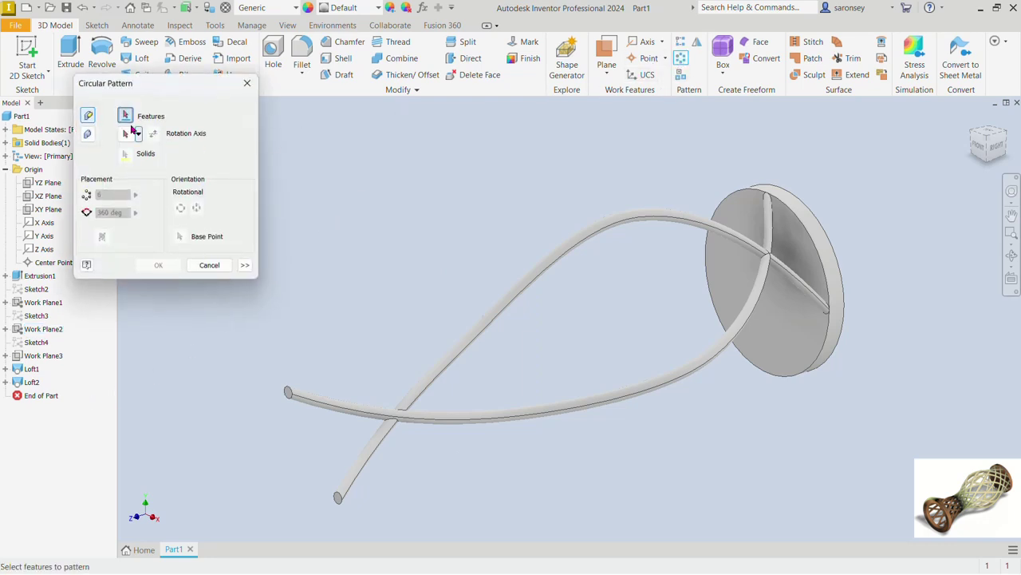
click(479, 317)
click(560, 414)
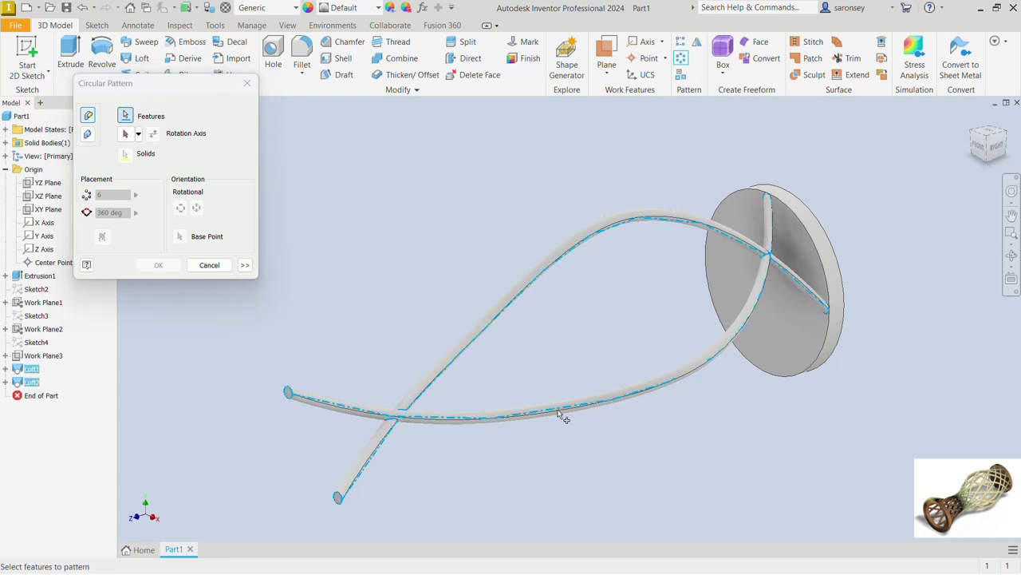
click(125, 134)
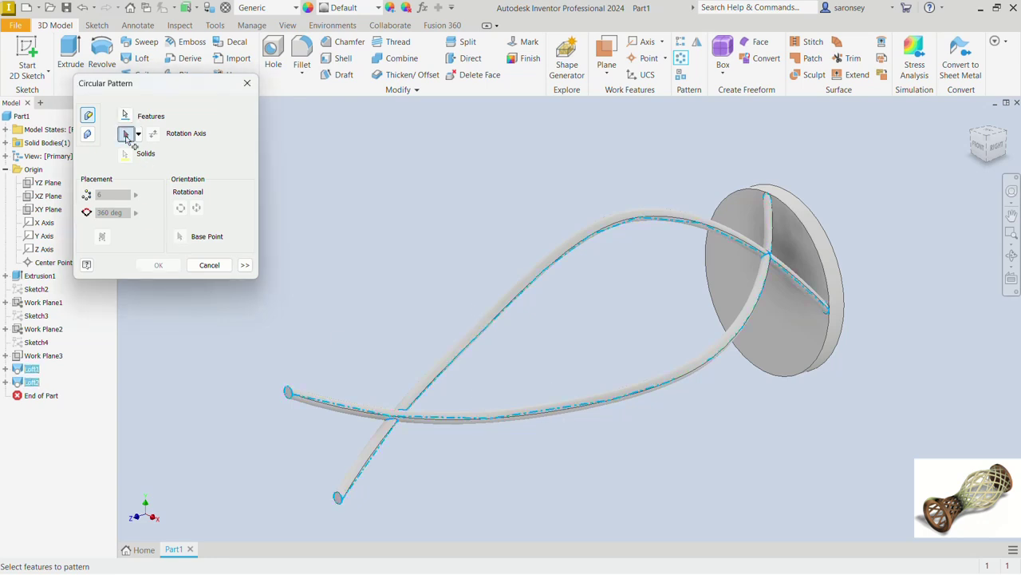
click(839, 299)
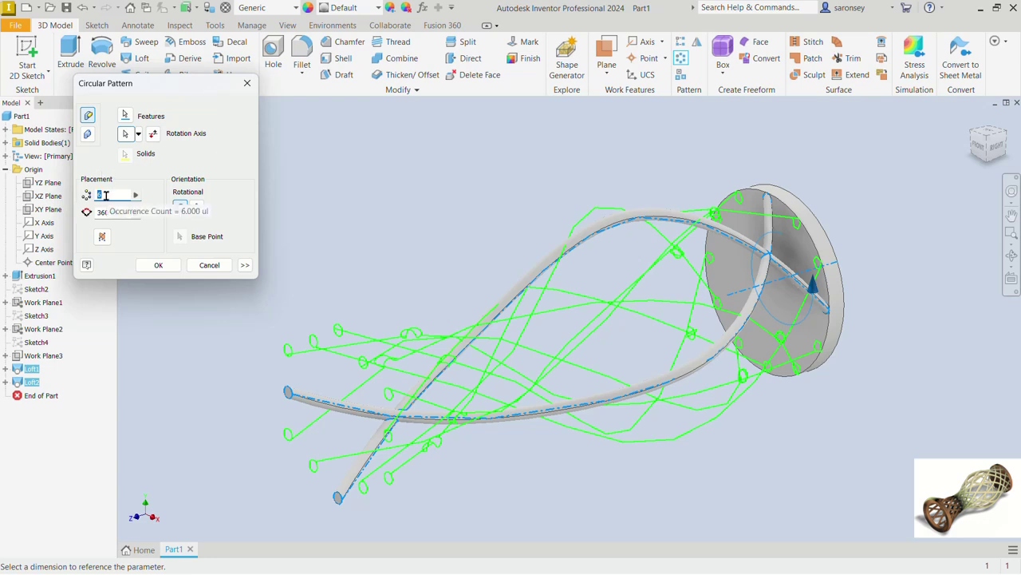
text(10)
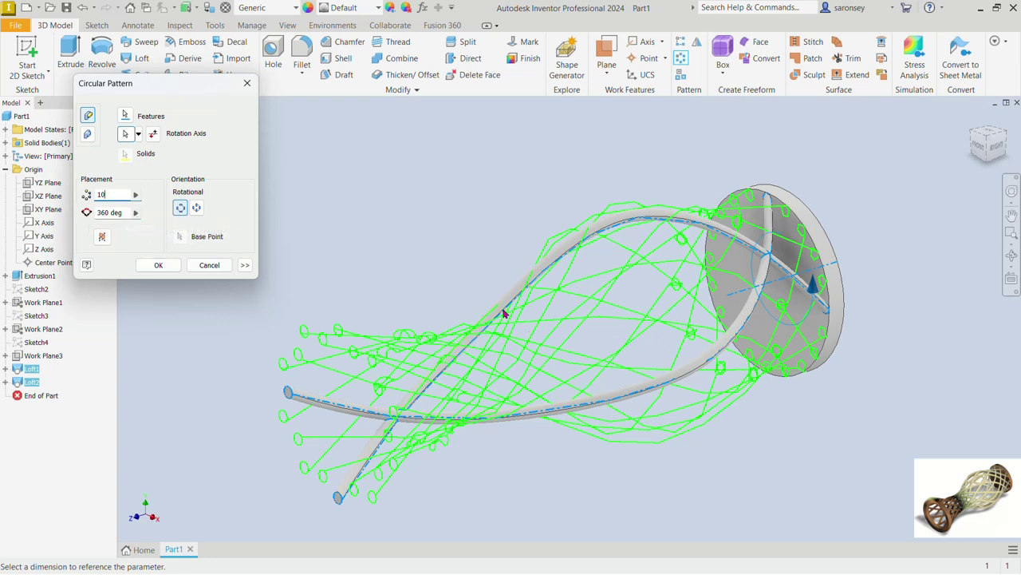
click(148, 266)
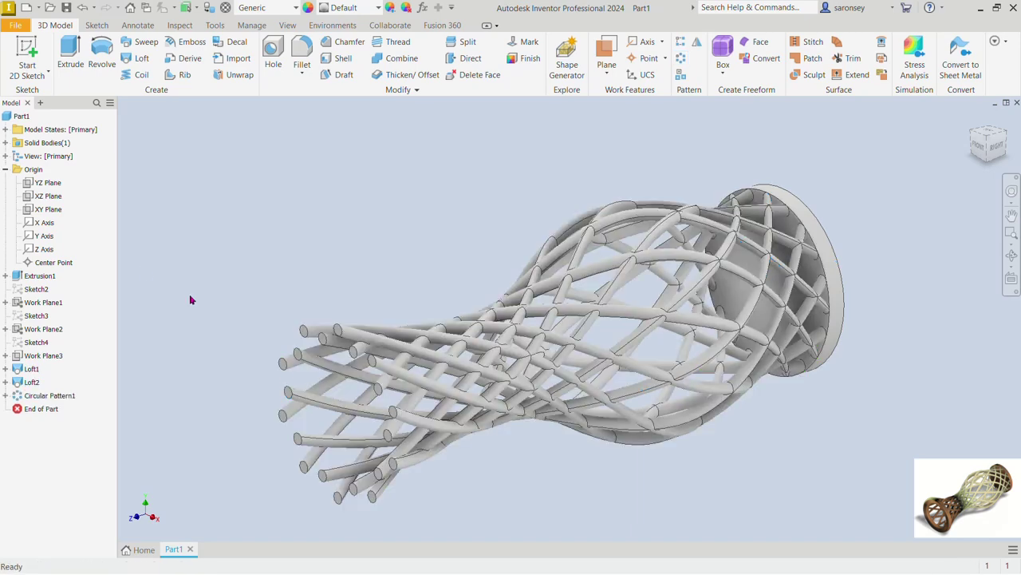
Orbit to inspect the lattice vase, return to the Home view, and start a 2D sketch.
key(F4)
drag(450, 452, 467, 375)
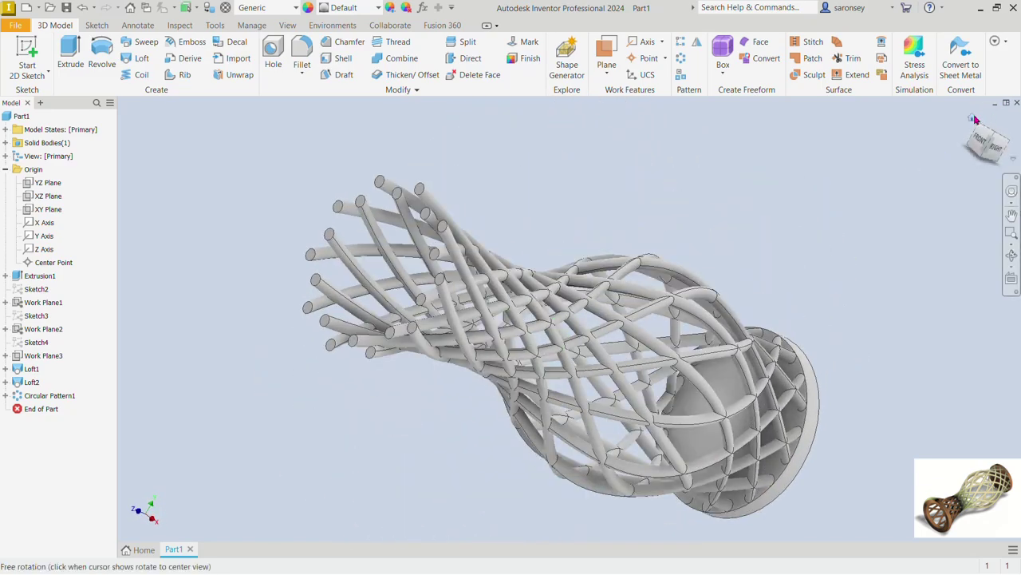
click(972, 119)
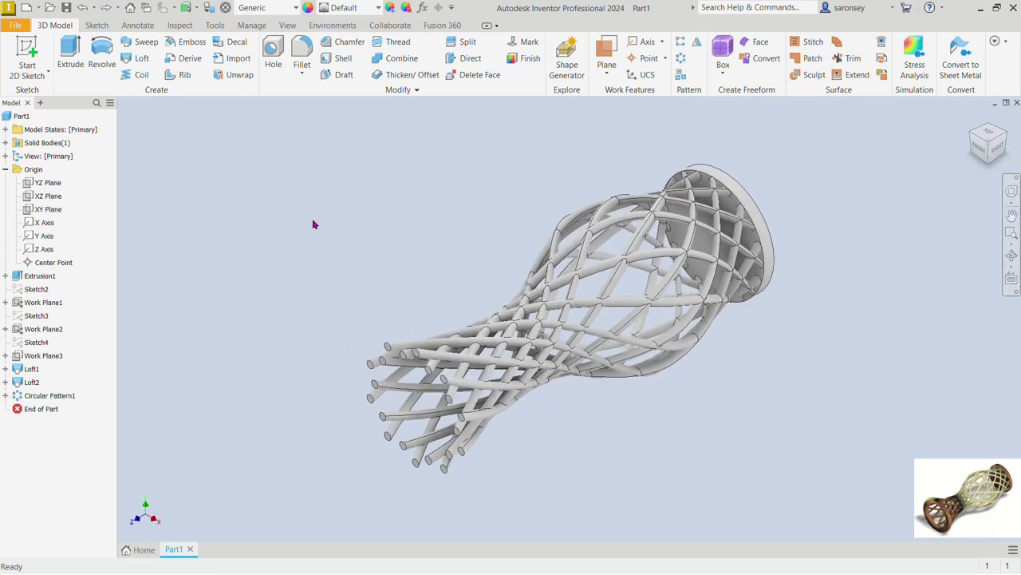
click(27, 60)
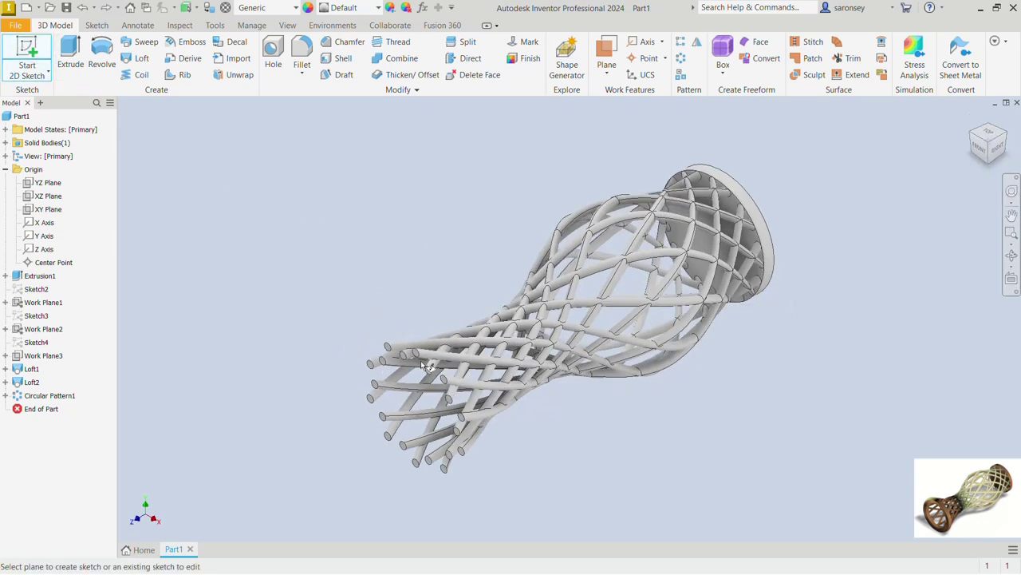
Sketch two concentric circles centred on the origin of the vase's end face.
scroll(423, 363, up, 4)
click(414, 346)
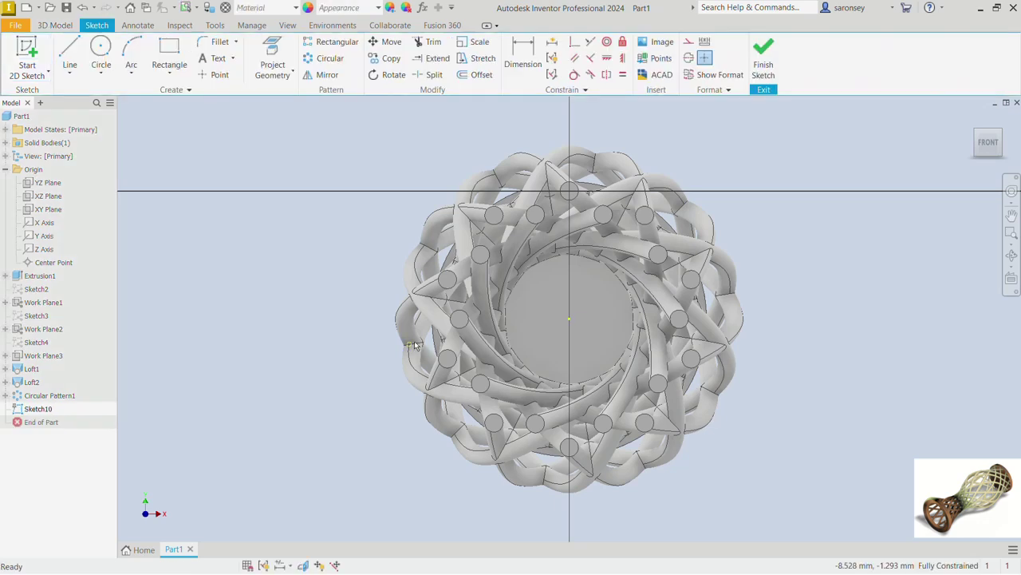
click(104, 46)
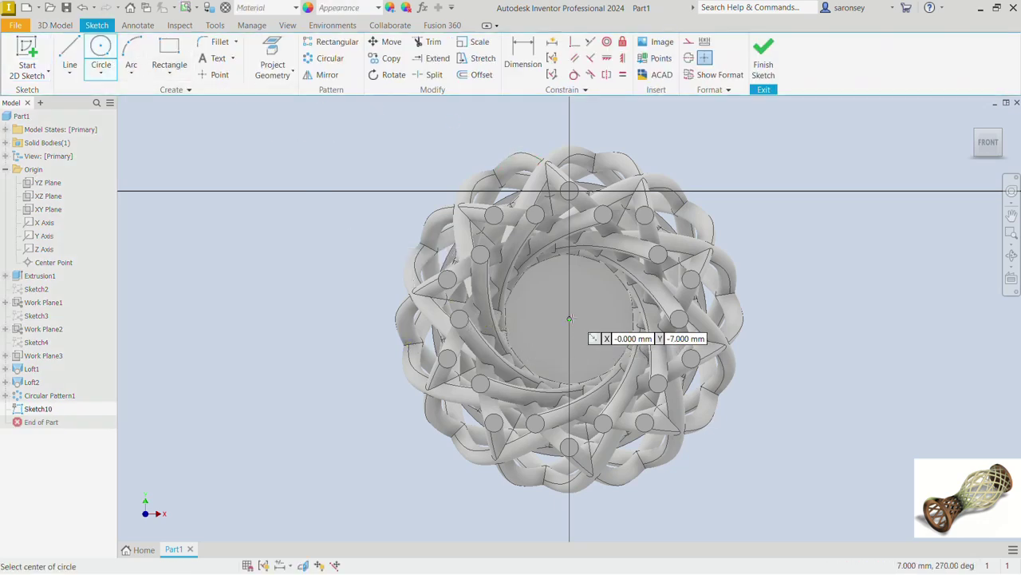
click(569, 317)
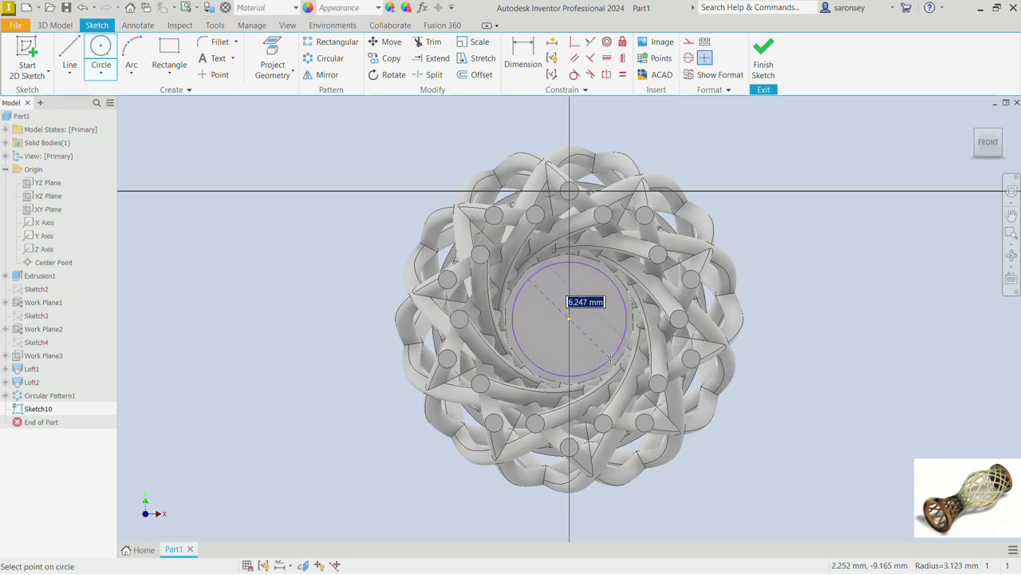
text(12)
key(Return)
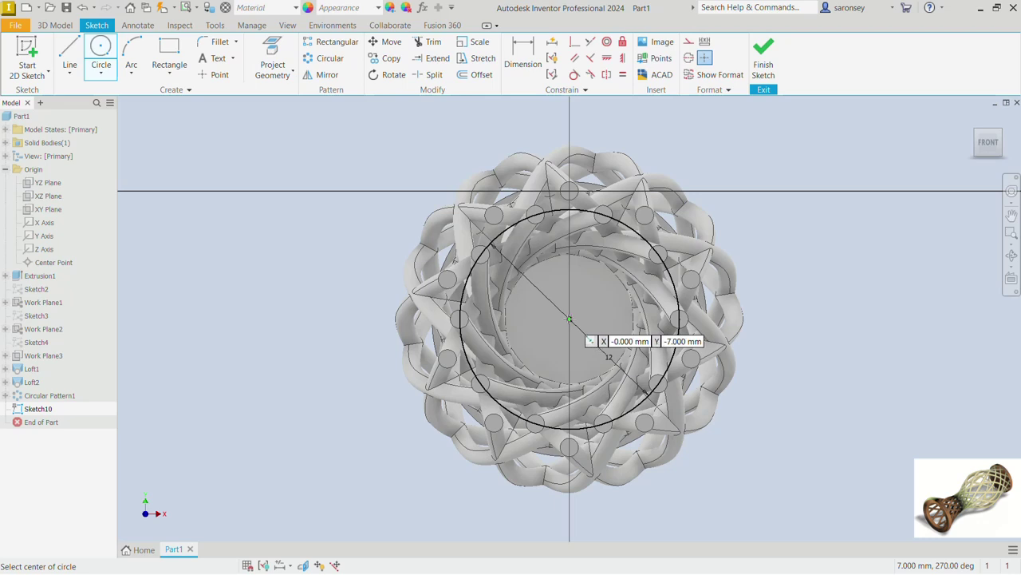
click(570, 320)
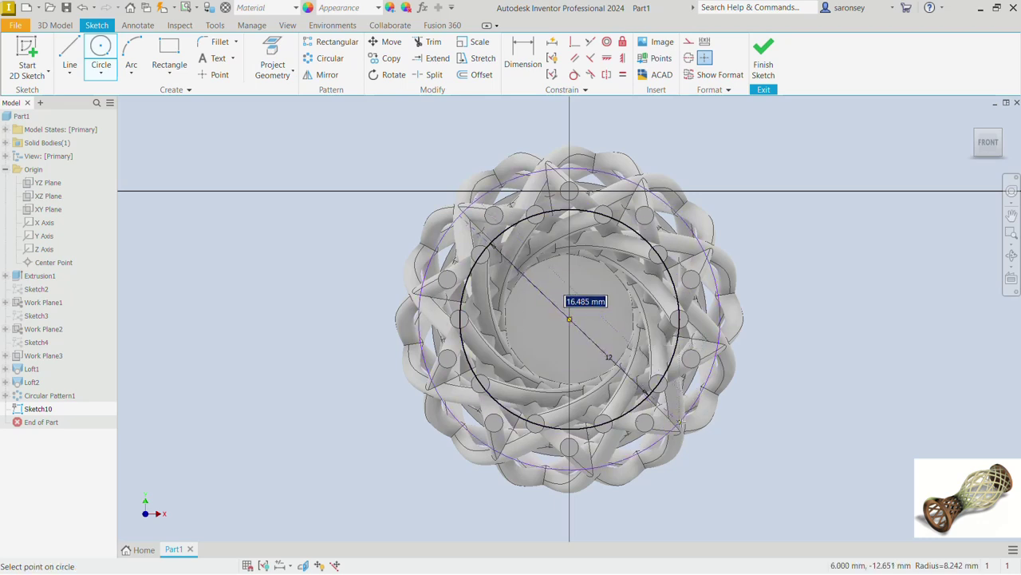
text(16)
key(Return)
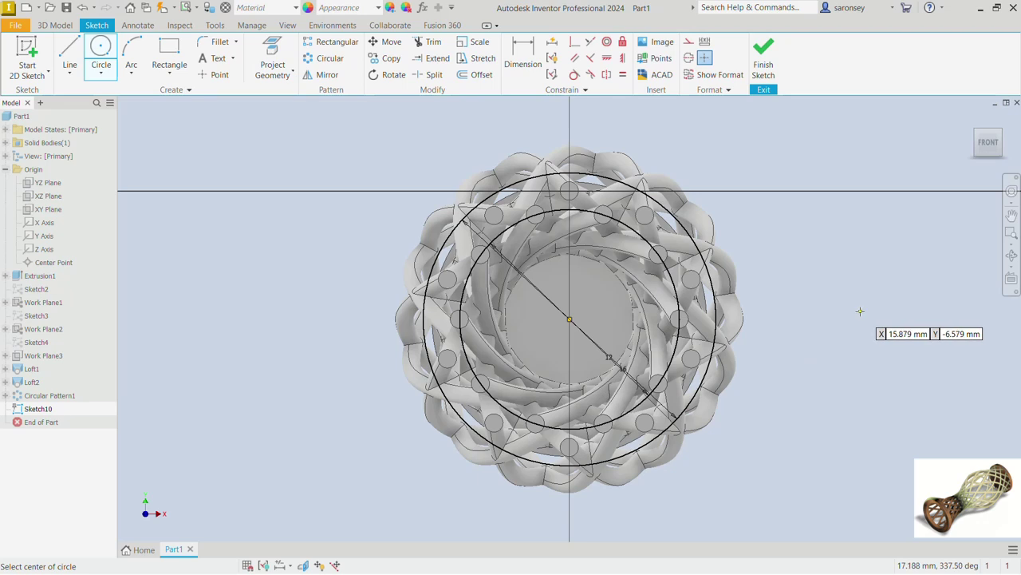
key(Escape)
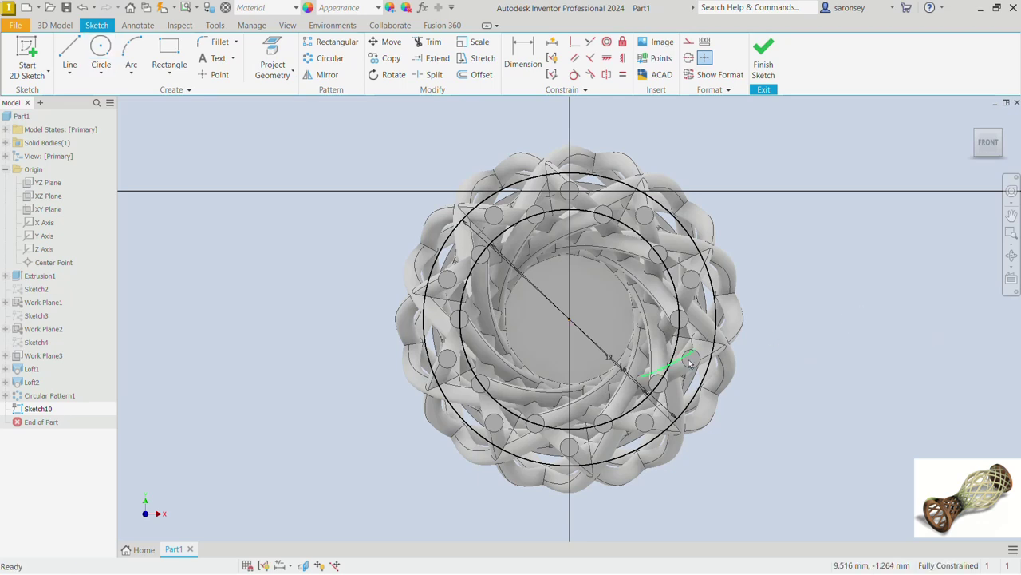
Set the inner circle's diameter to 10 mm, after trying 13 and 11.
double_click(612, 361)
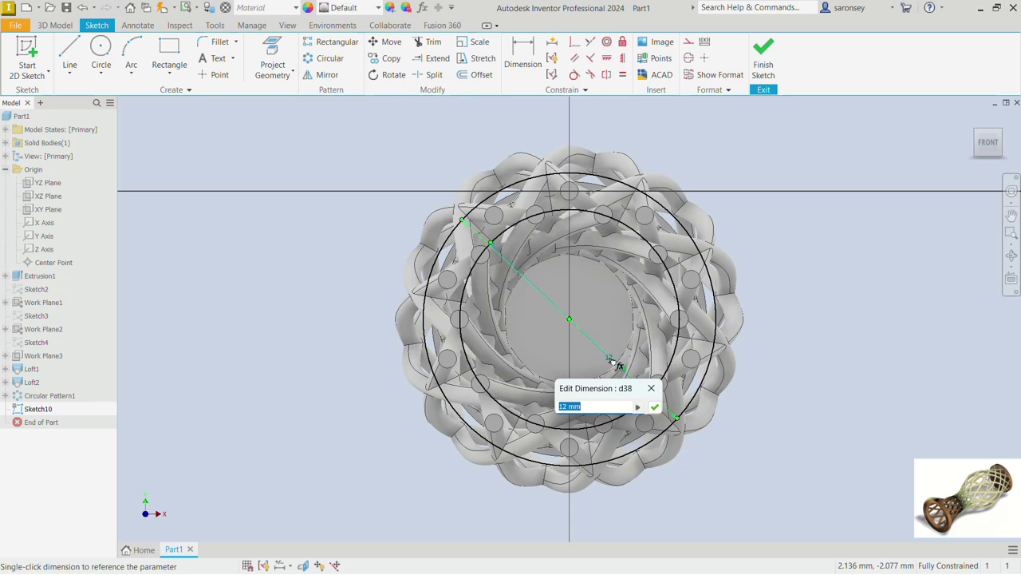
text(1)
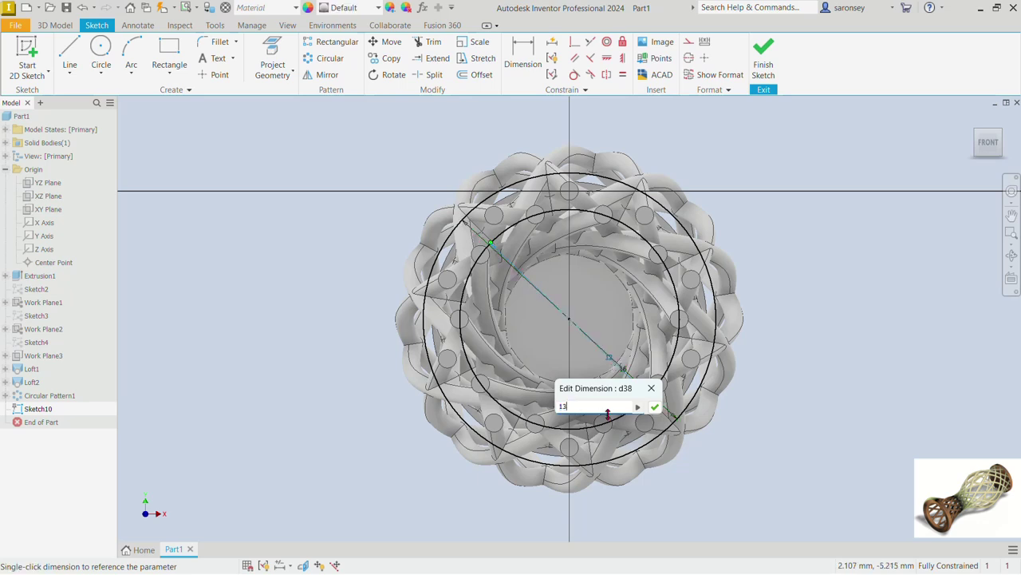
text(3)
click(655, 407)
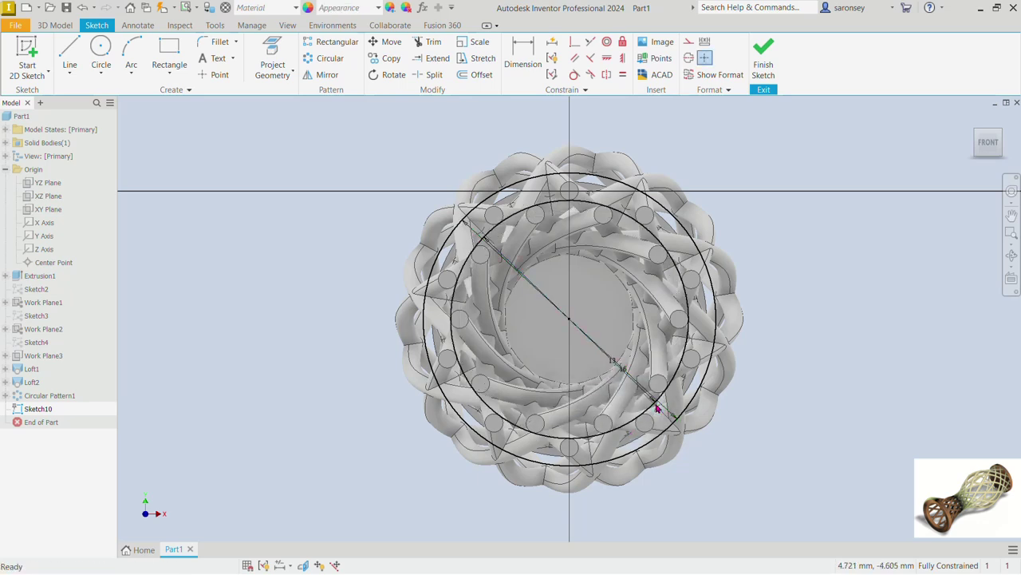
double_click(611, 364)
text(11)
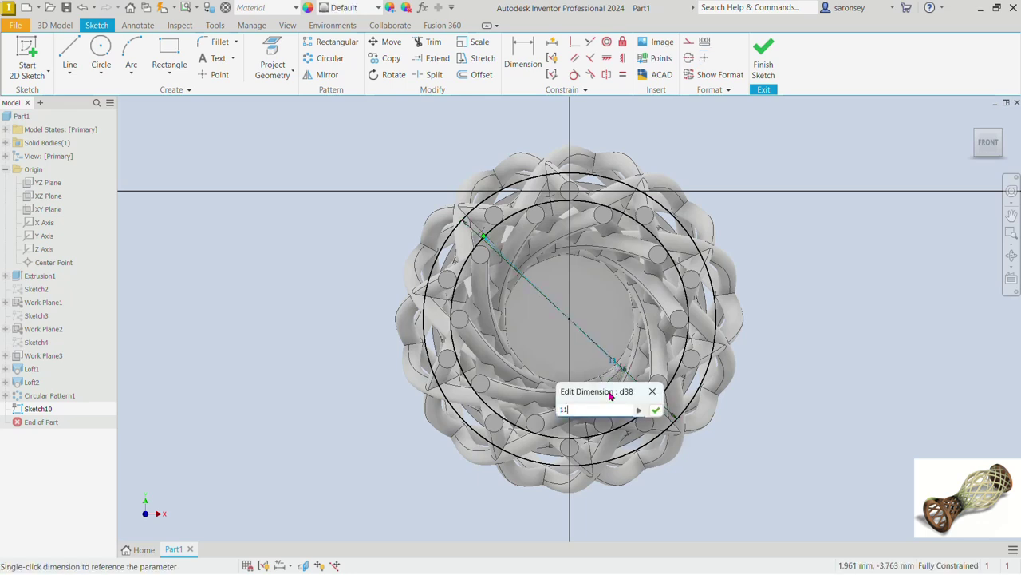
click(655, 410)
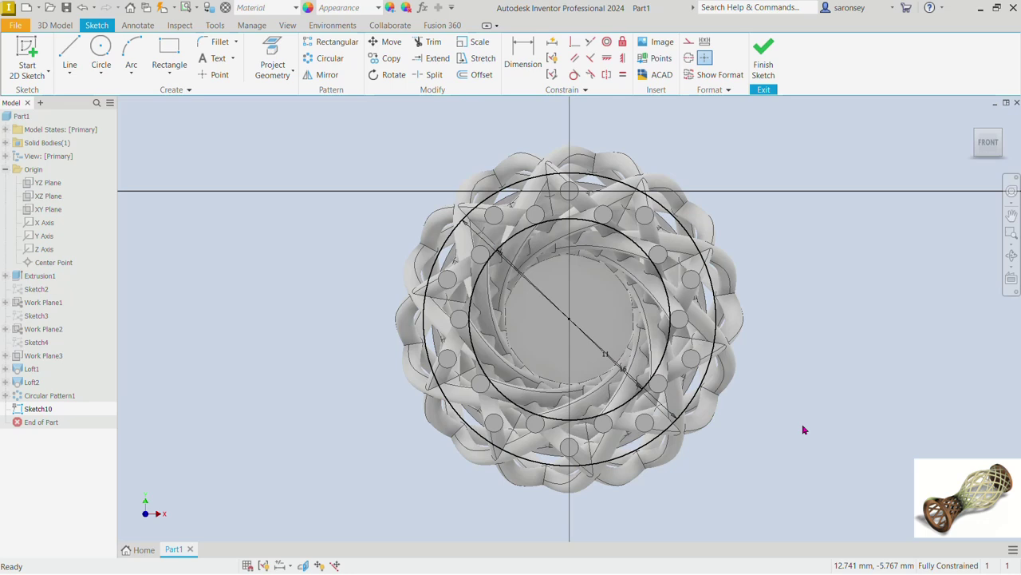
double_click(604, 355)
text(1)
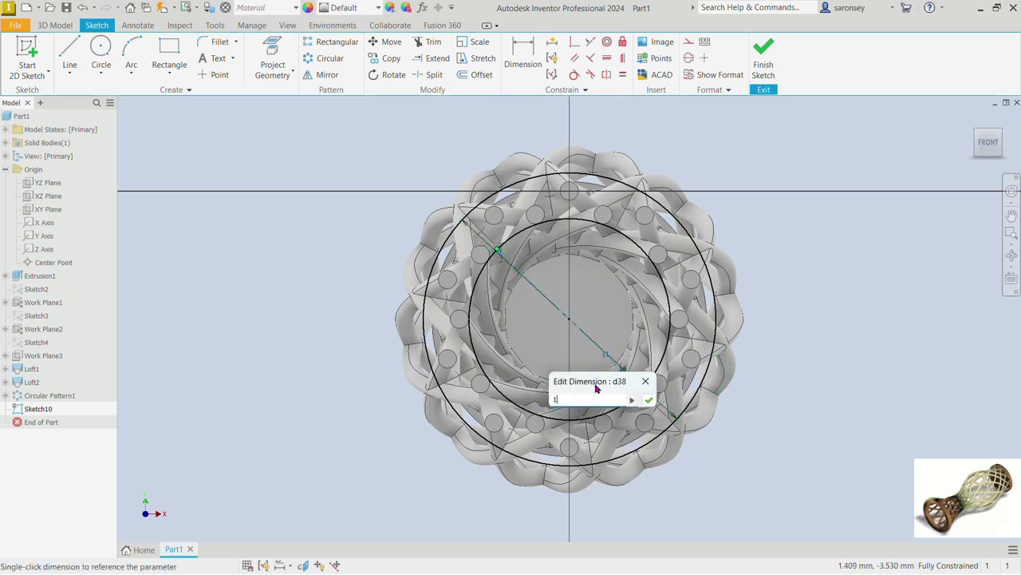
text(0)
key(Return)
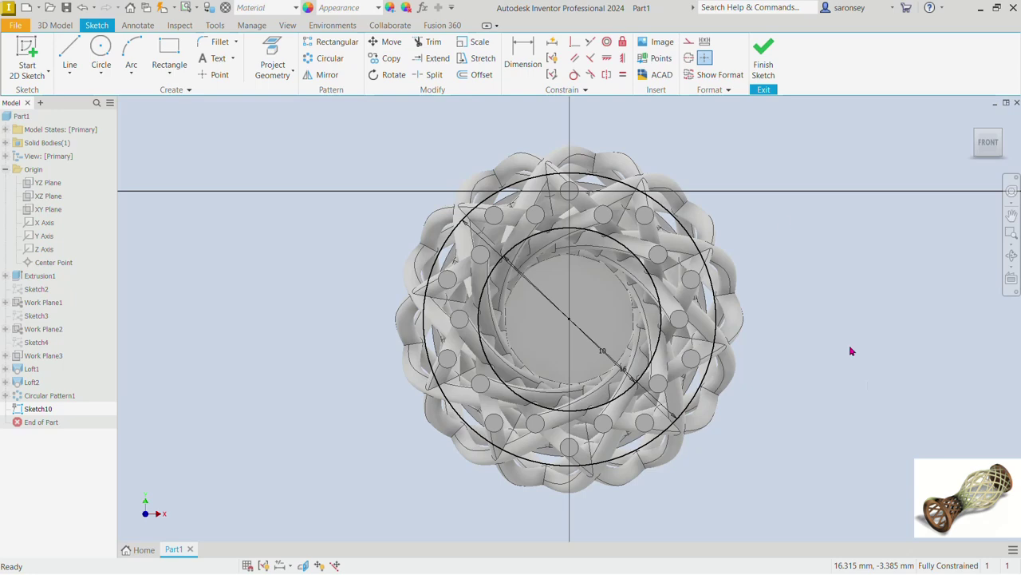
mouse_move(798, 160)
shift+middle_down()
mouse_move(867, 206)
mouse_move(716, 193)
shift+middle_up()
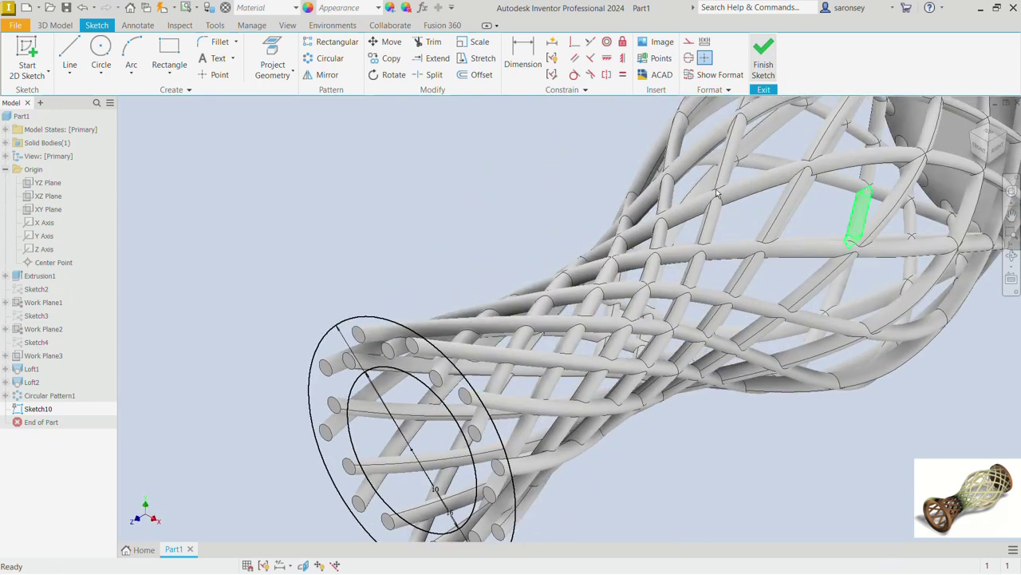
Extrude Sketch10's ring profile 1.5 mm into a solid end ring, Extrusion2.
click(763, 57)
click(71, 56)
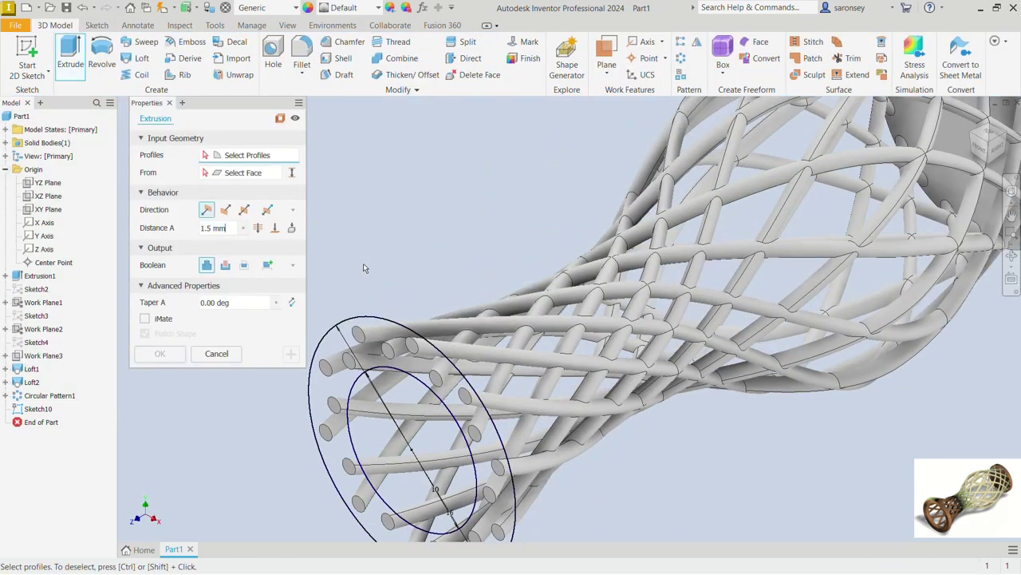
click(345, 341)
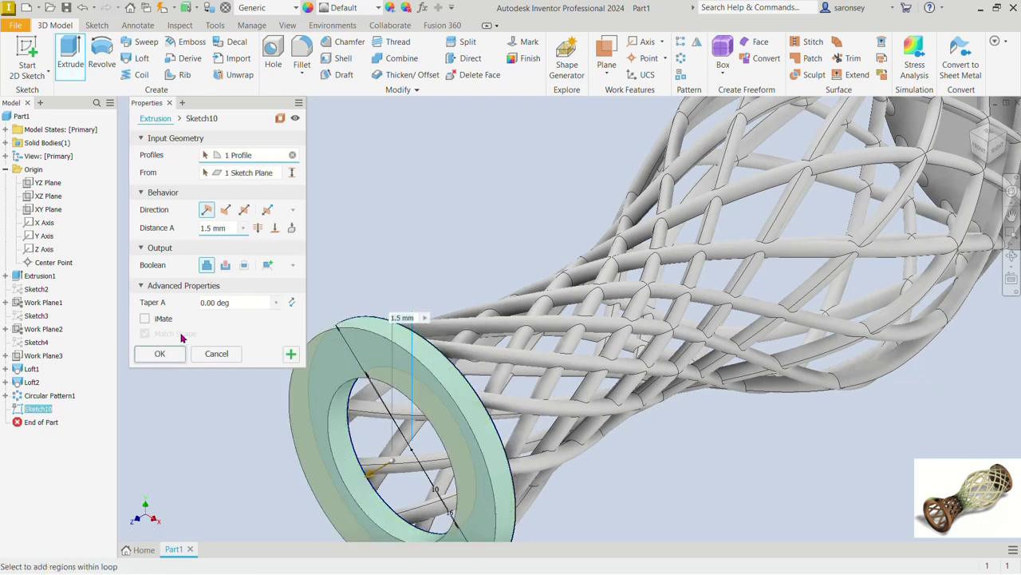
click(165, 355)
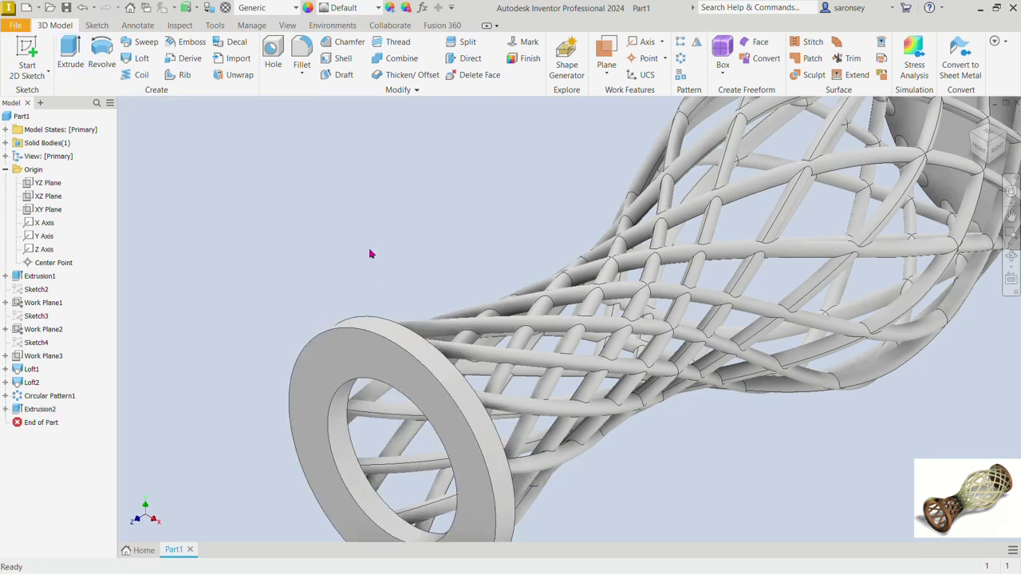
click(304, 53)
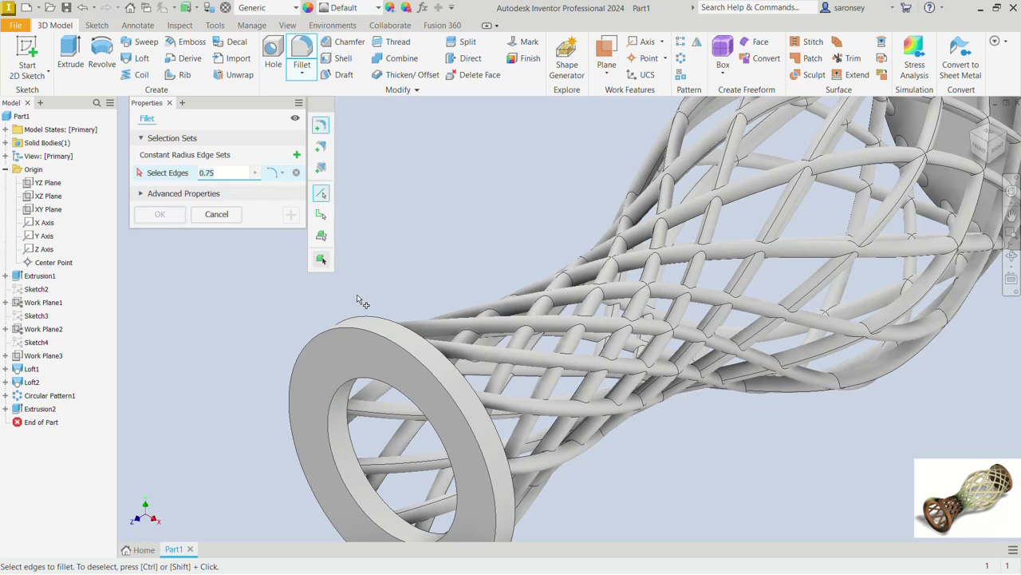
Round the end ring's outer and inner circular edges with a 0.75 fillet.
click(348, 326)
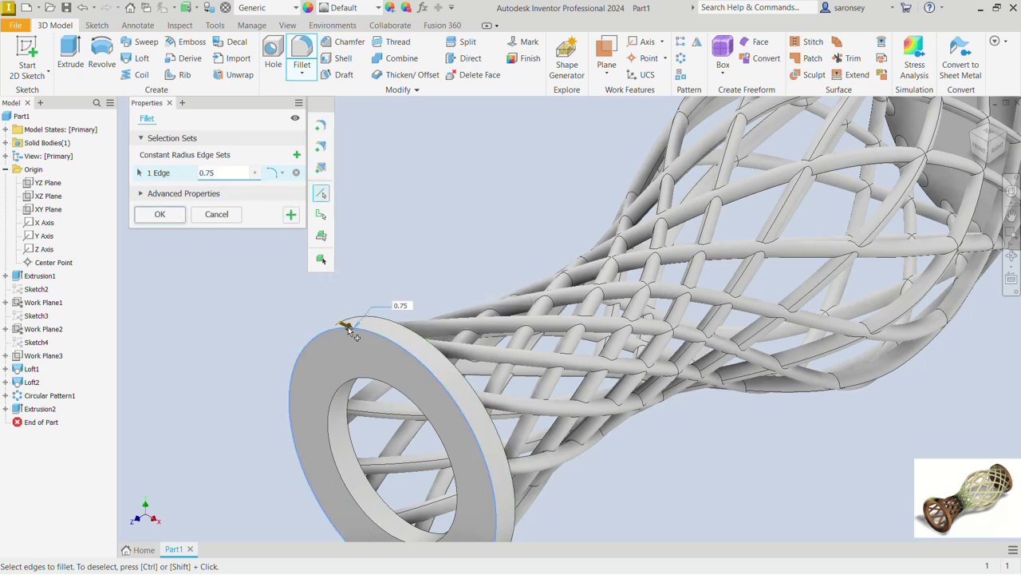
click(384, 386)
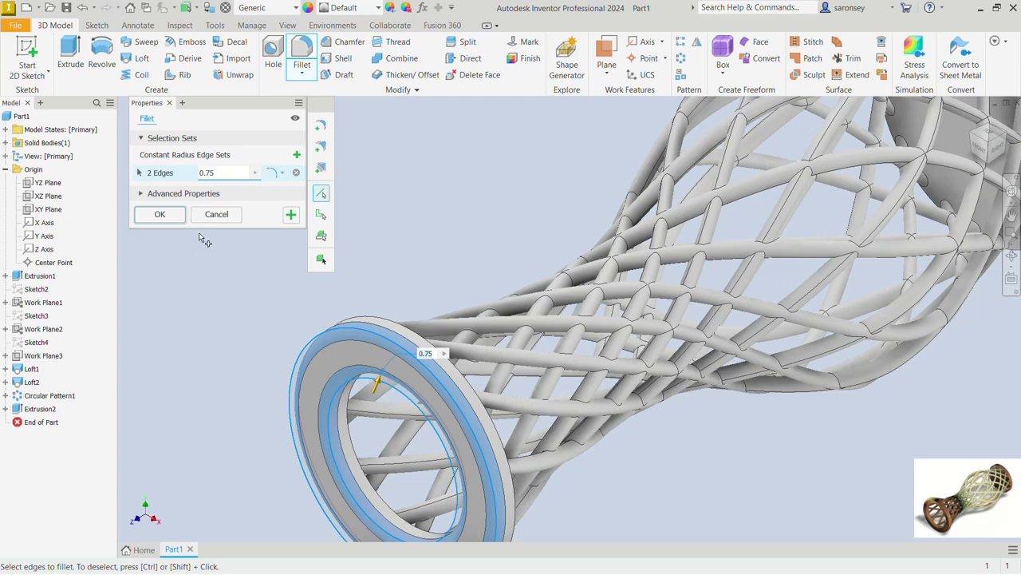
click(160, 214)
Orbit the vase and snap to a ViewCube corner view to inspect the filleted ring.
scroll(289, 249, down, 4)
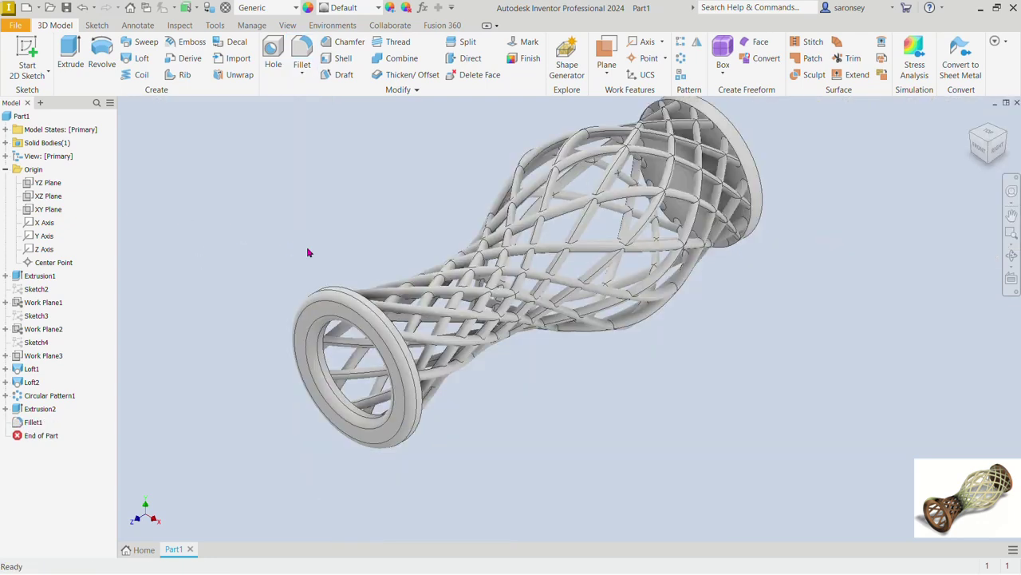
scroll(569, 250, up, 3)
key(F4)
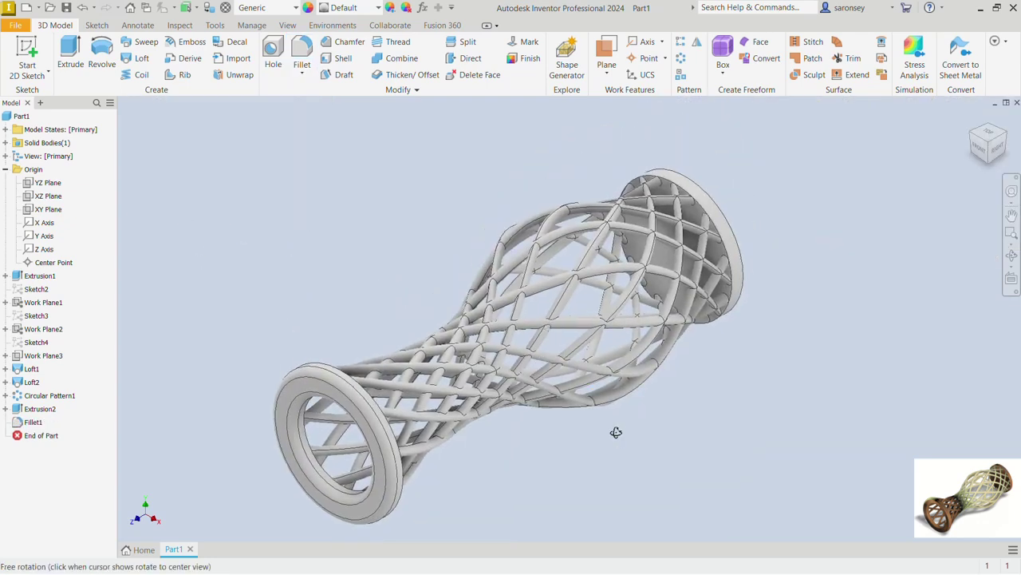
drag(615, 431, 766, 303)
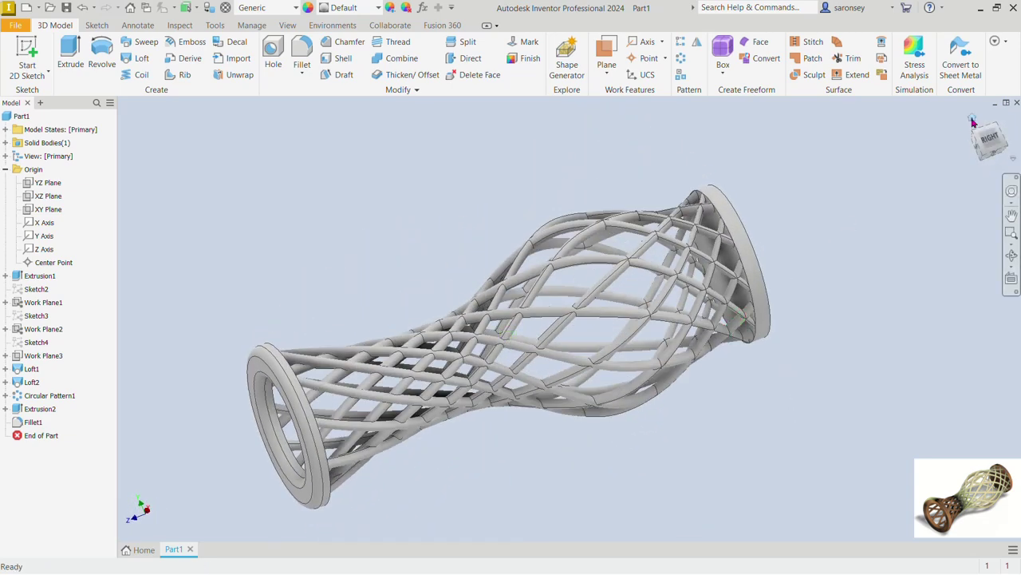
click(973, 122)
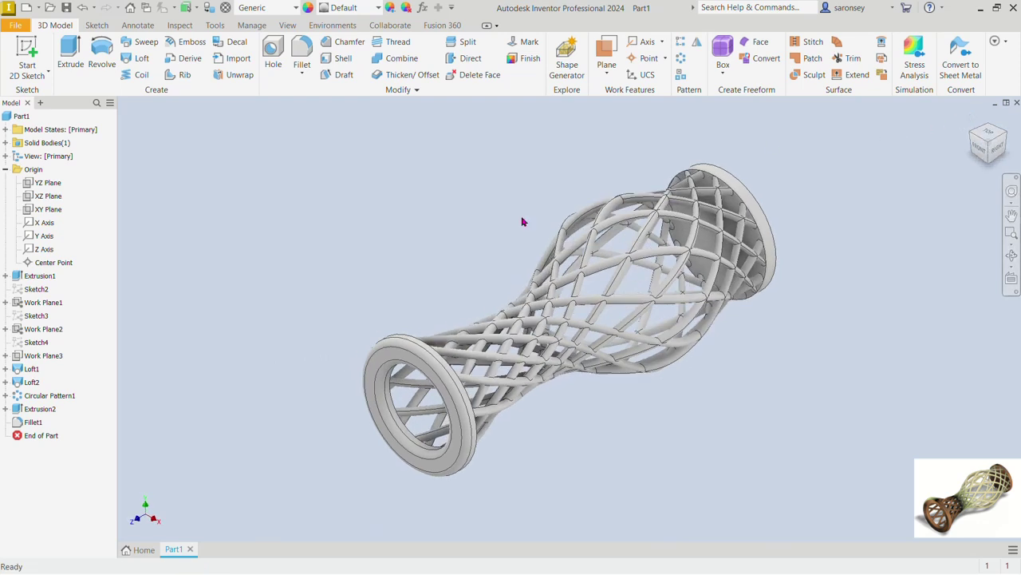
Apply the Small Uneven Rectanguler Stones - Brown appearance to the vase for a brown-and-cream wood look.
click(379, 8)
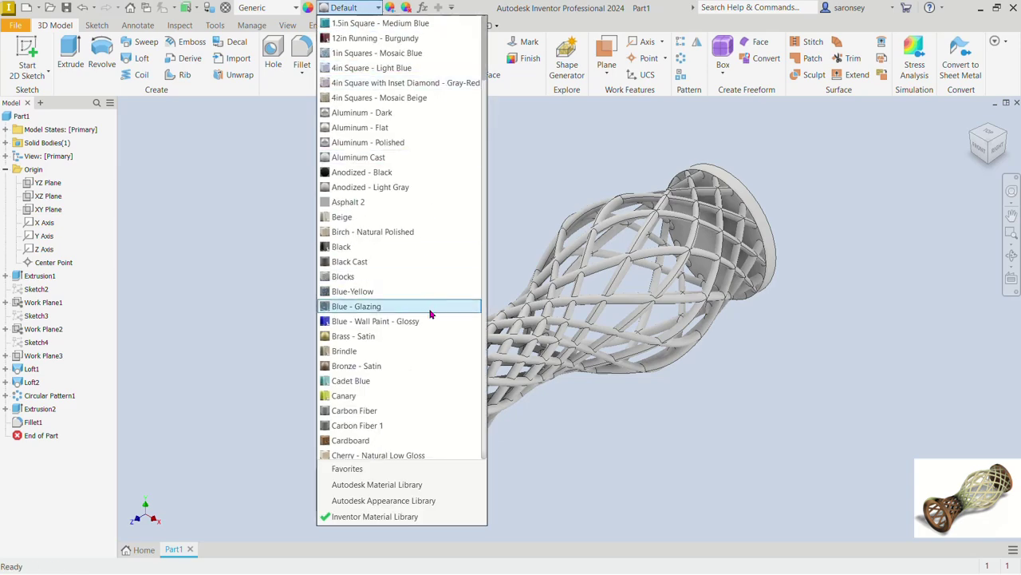
scroll(431, 319, down, 10)
scroll(429, 325, down, 15)
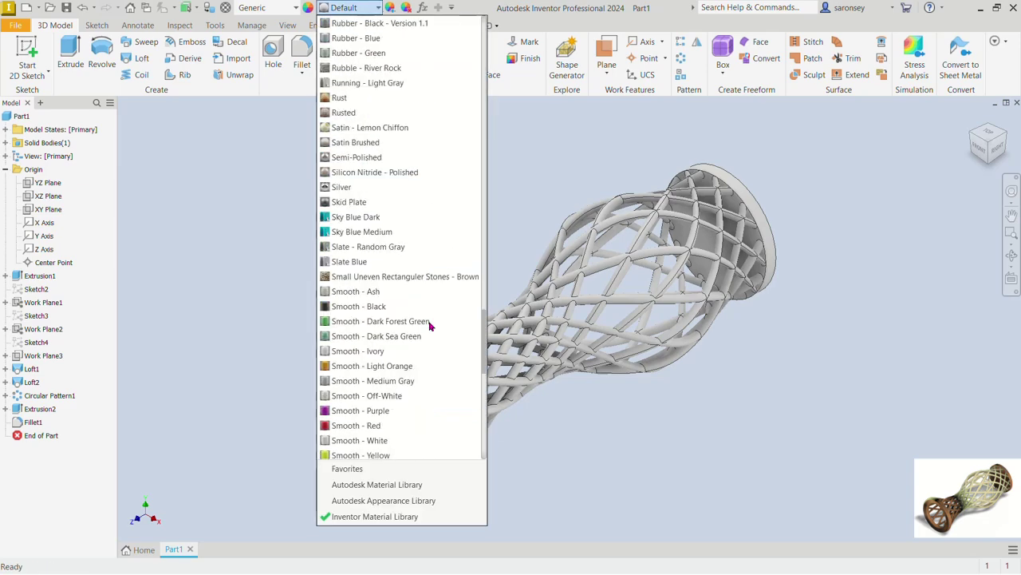
click(461, 276)
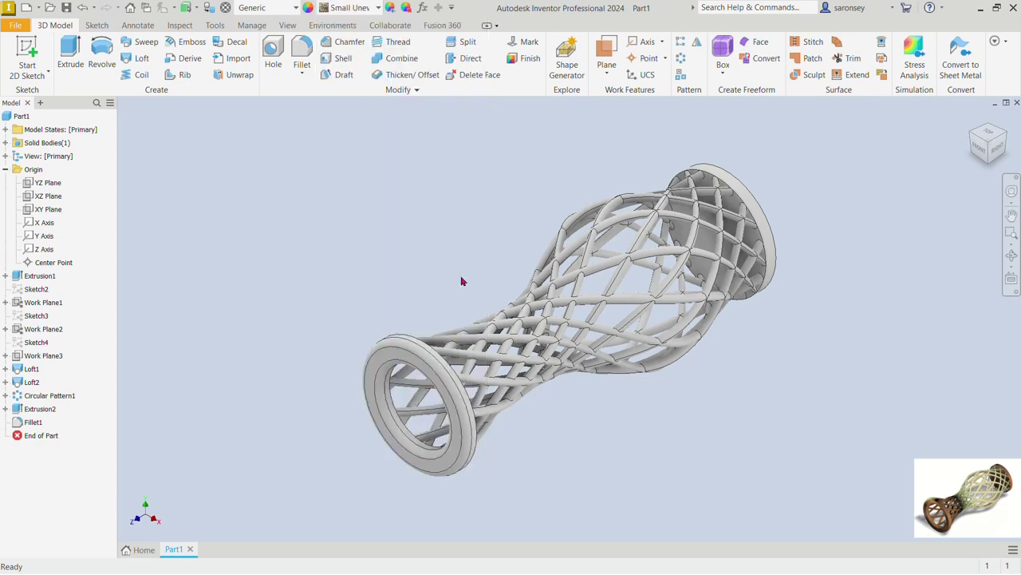
scroll(541, 339, up, 3)
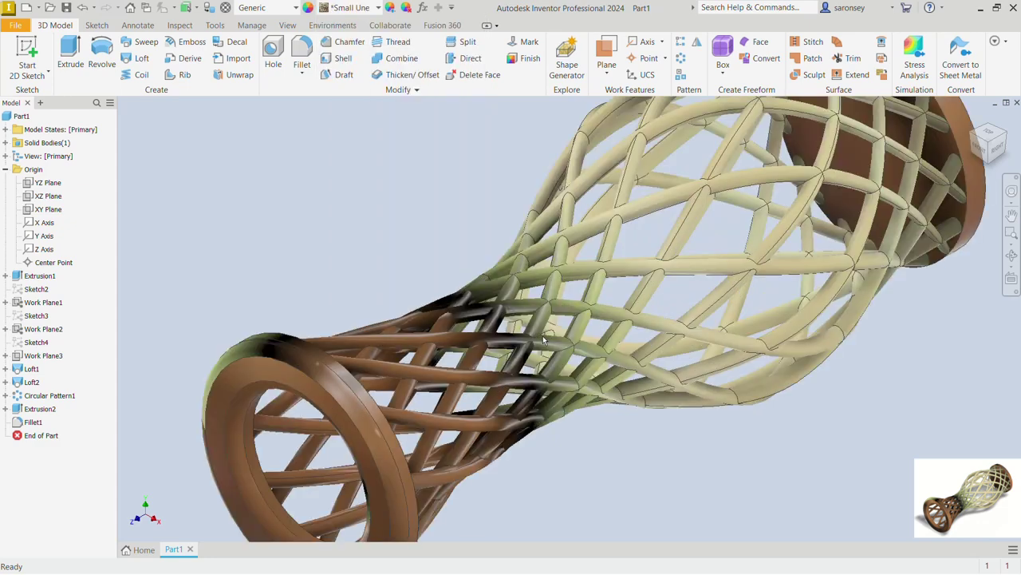
scroll(542, 336, down, 3)
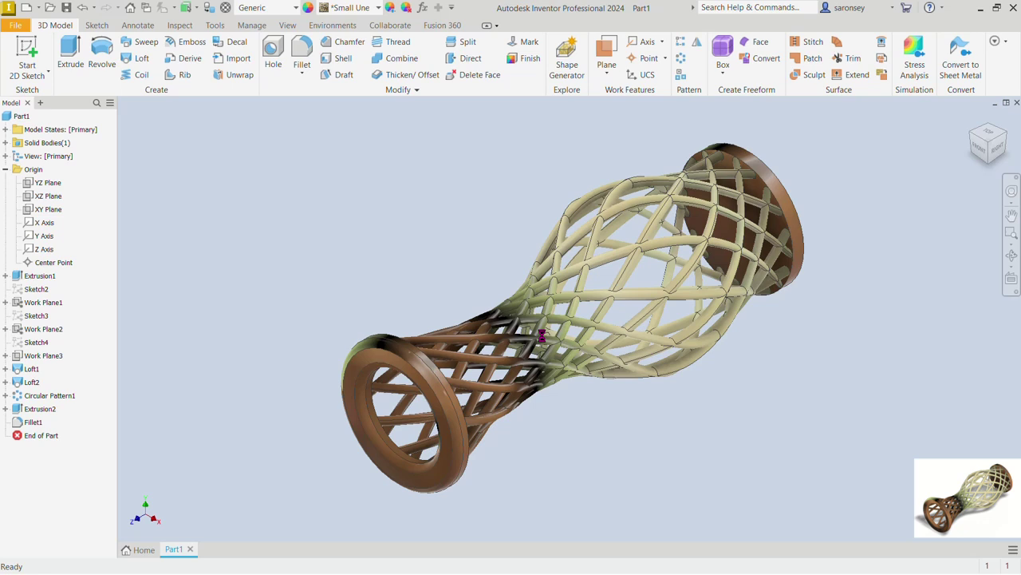
Turn on ground shadows and reflections and set the lighting style to Photo Booth.
click(292, 29)
click(304, 60)
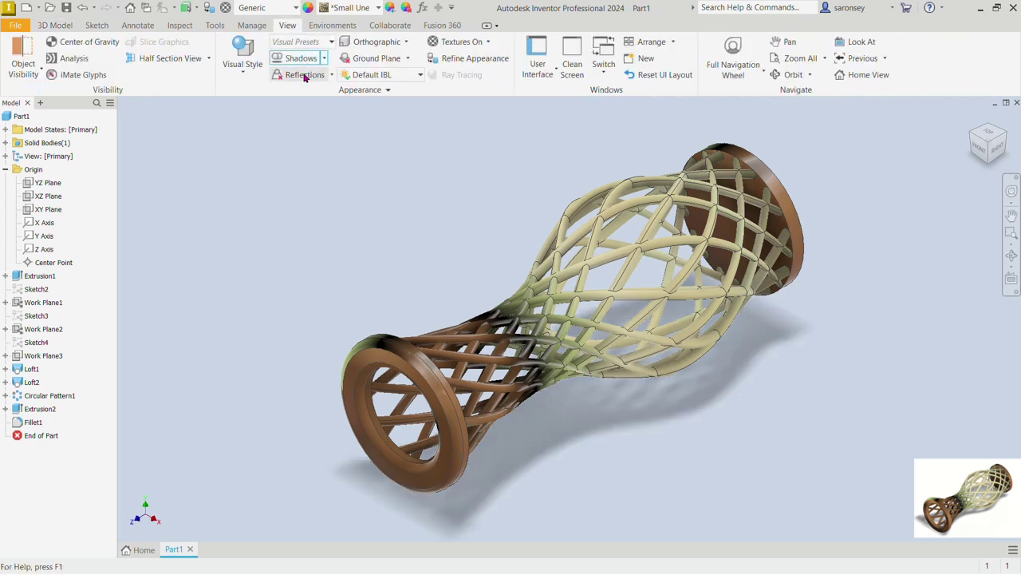
click(304, 77)
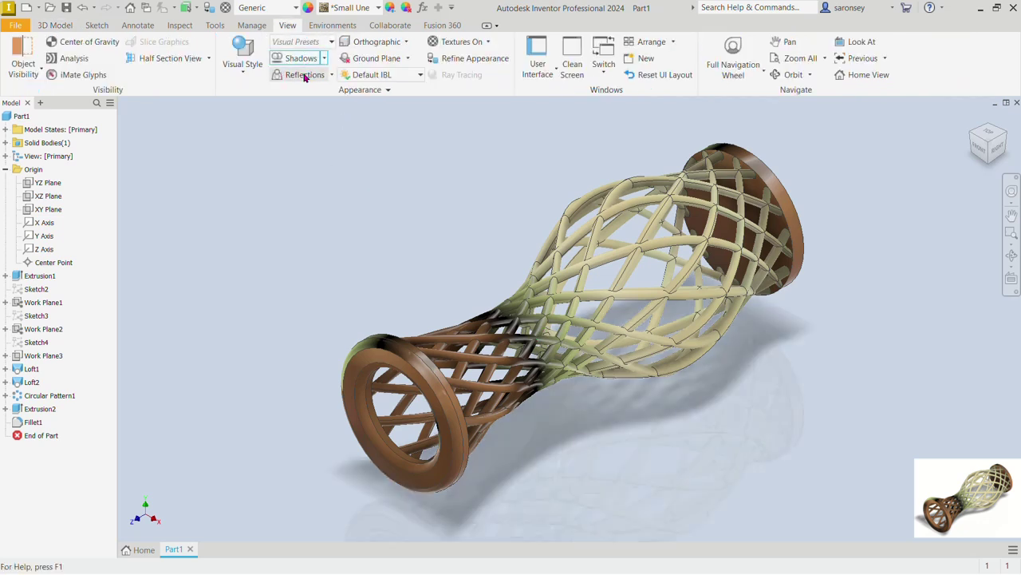
click(421, 75)
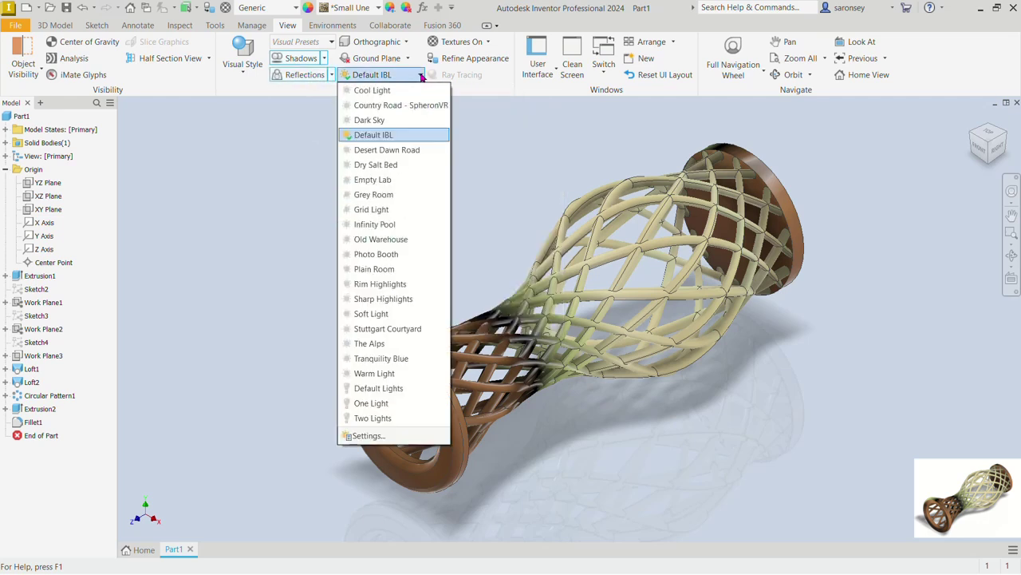
click(409, 259)
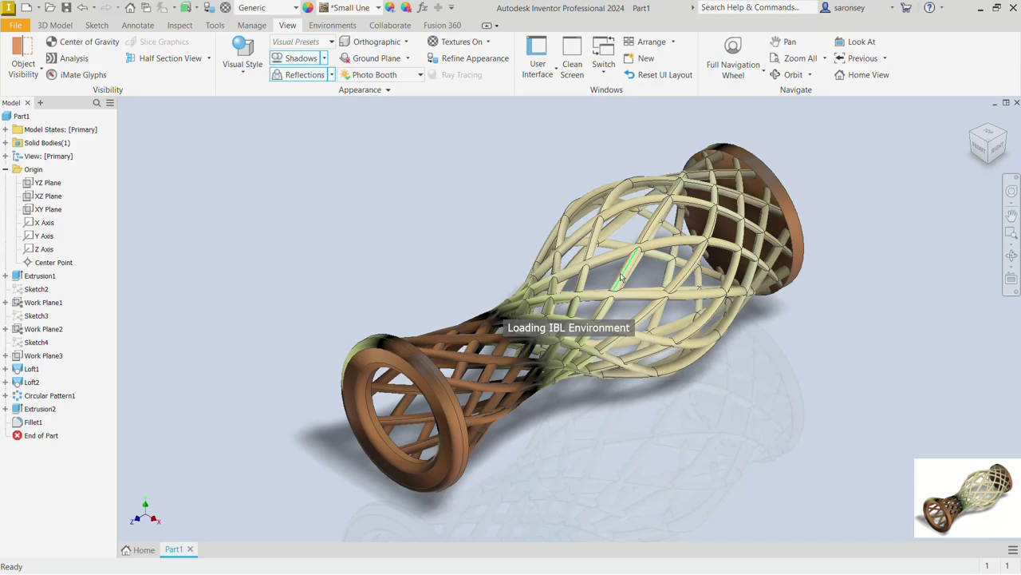
scroll(615, 288, down, 3)
scroll(622, 303, up, 2)
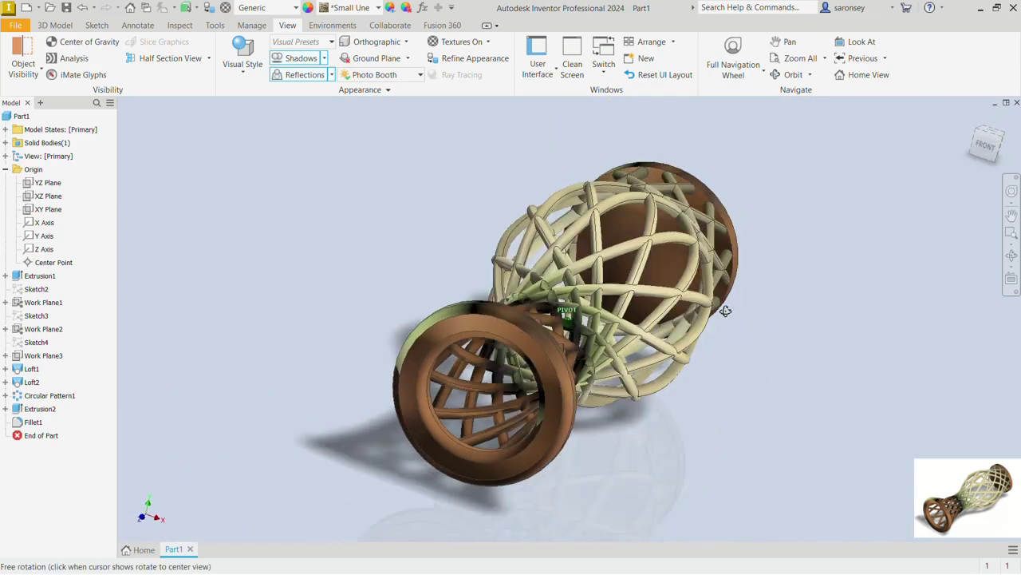